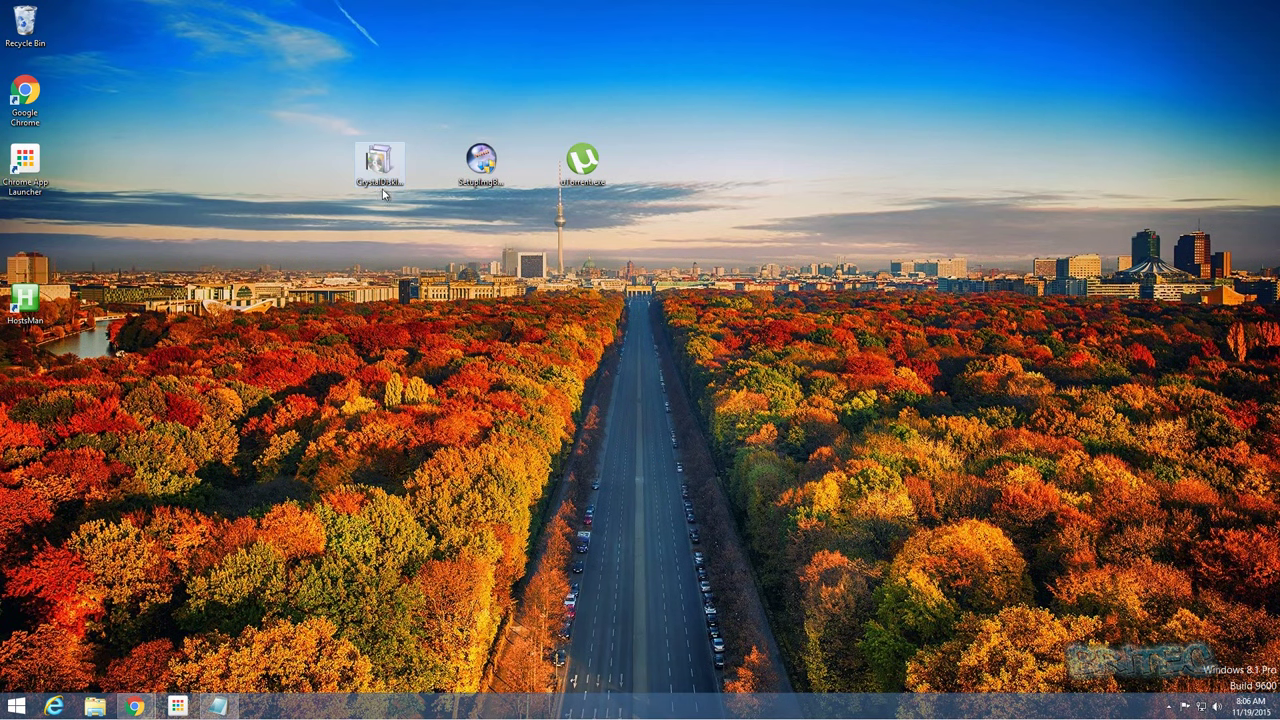
pyautogui.moveTo(595, 172)
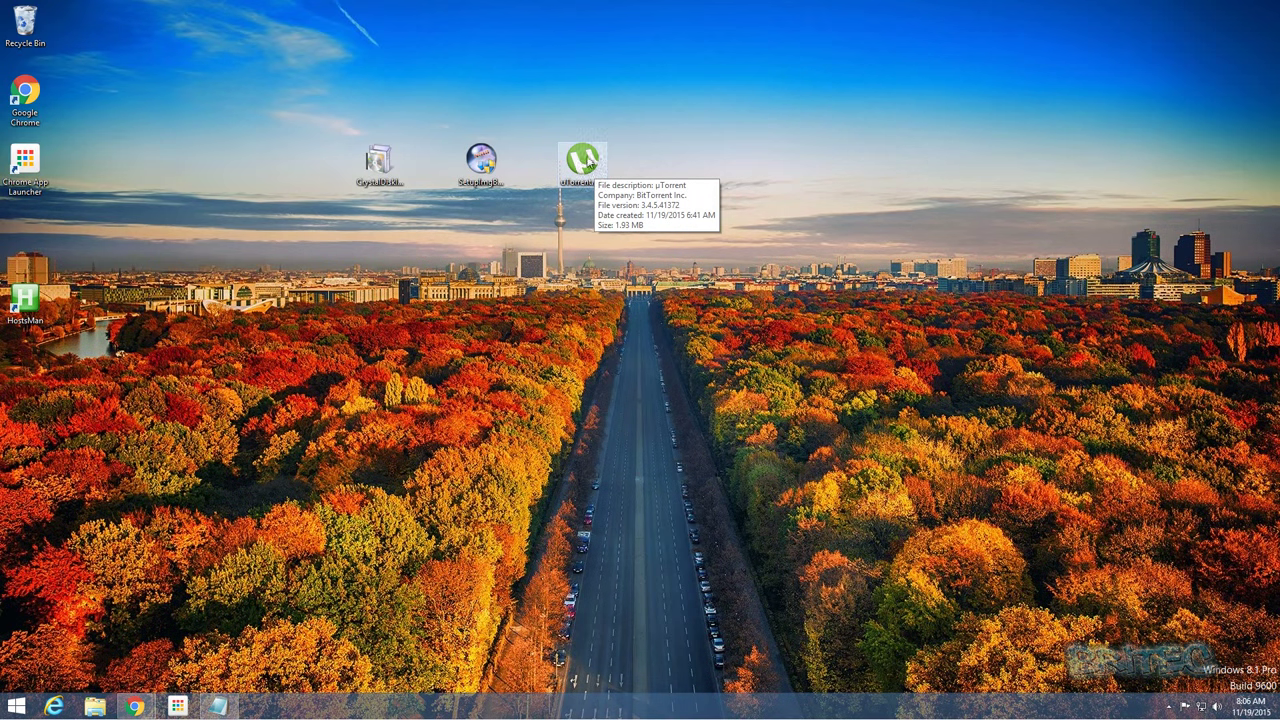
pyautogui.click(481, 162)
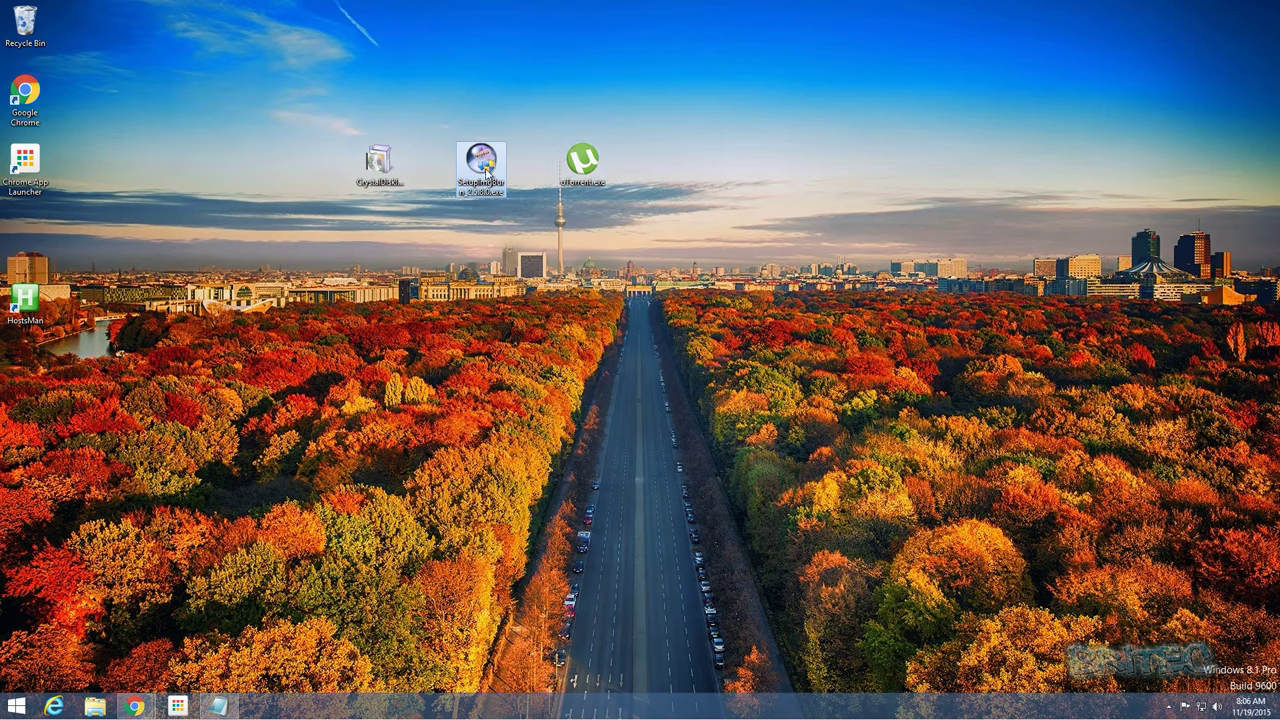
pyautogui.click(379, 165)
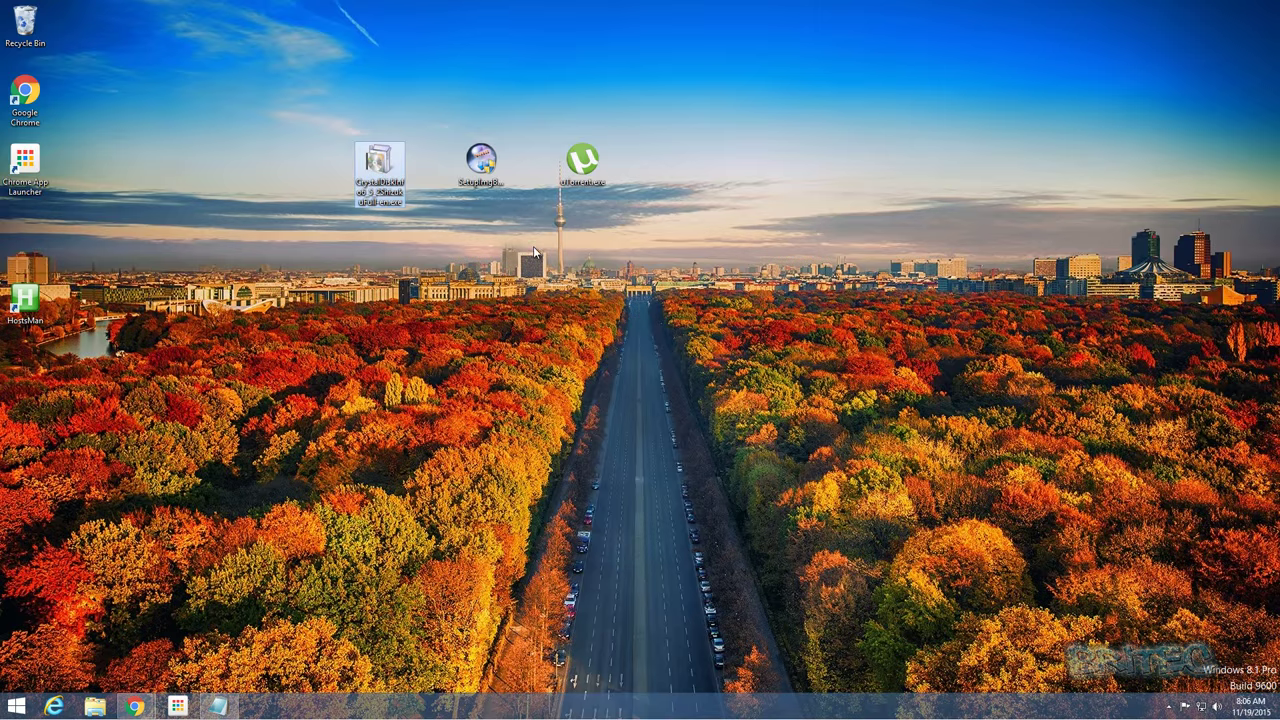
pyautogui.click(458, 203)
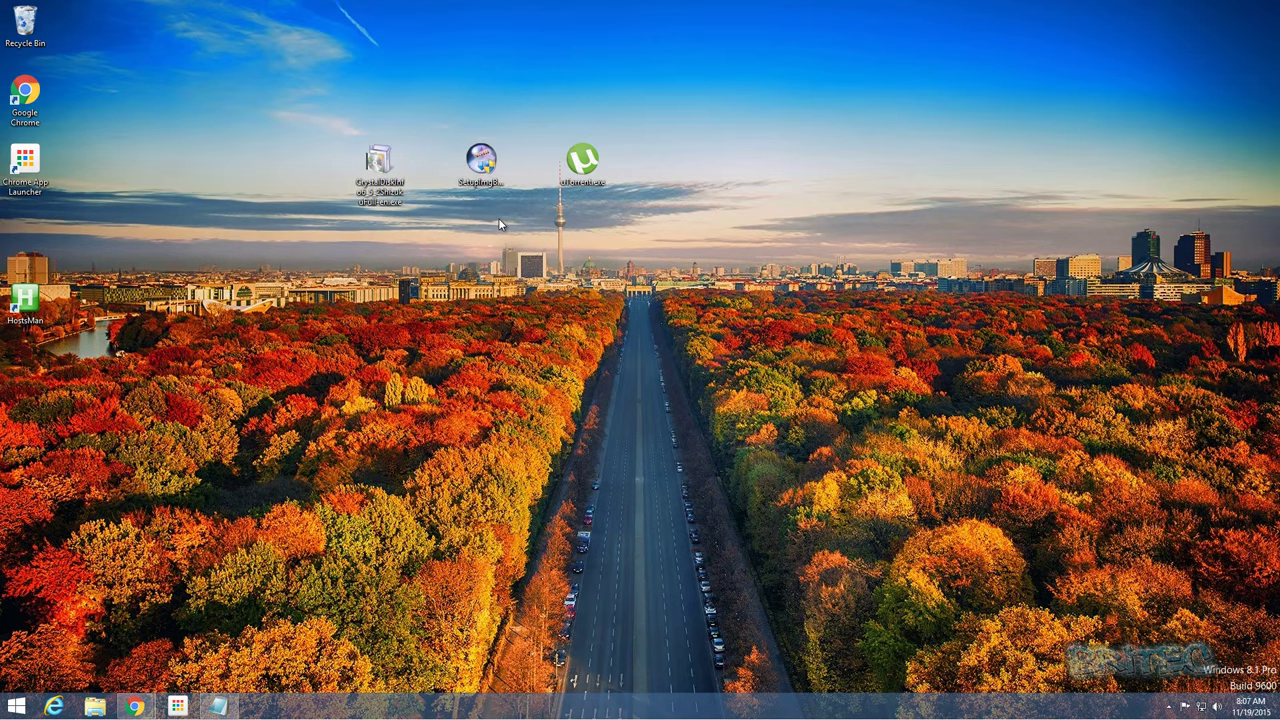
# Launch the µTorrent installer with administrator permission and proceed past the welcome and scam warning pages
pyautogui.click(583, 168)
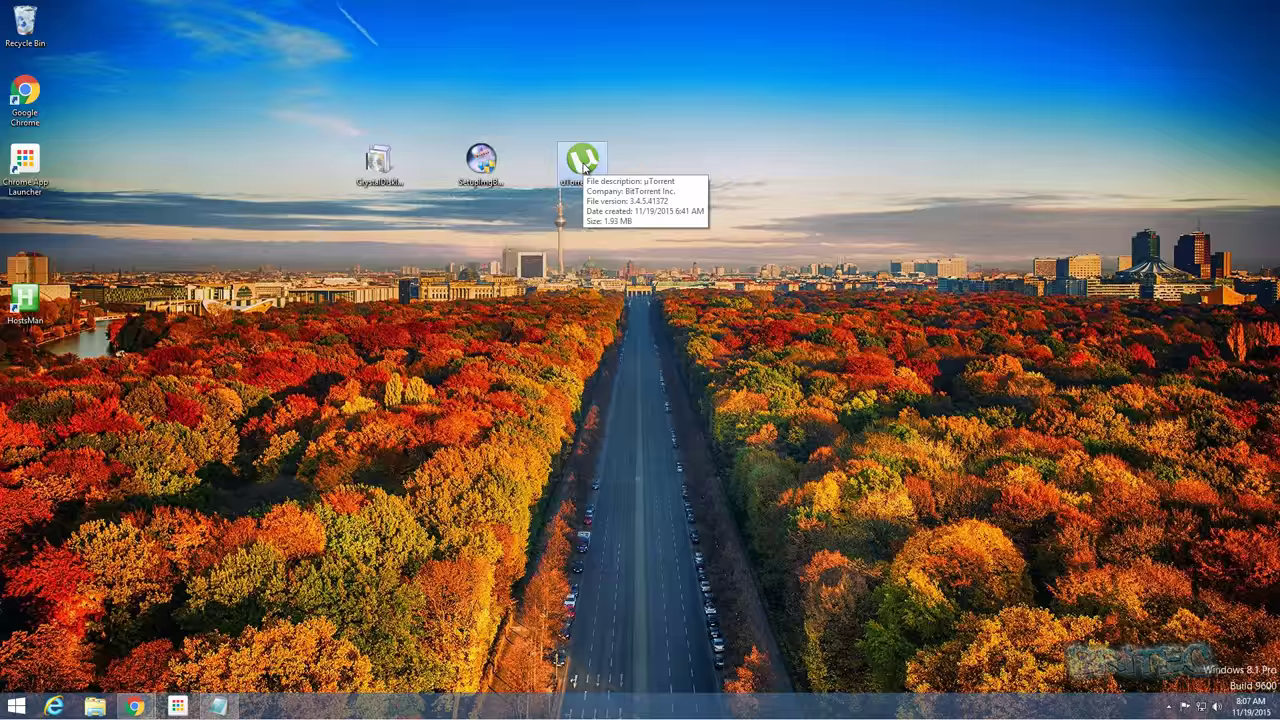
pyautogui.doubleClick(583, 164)
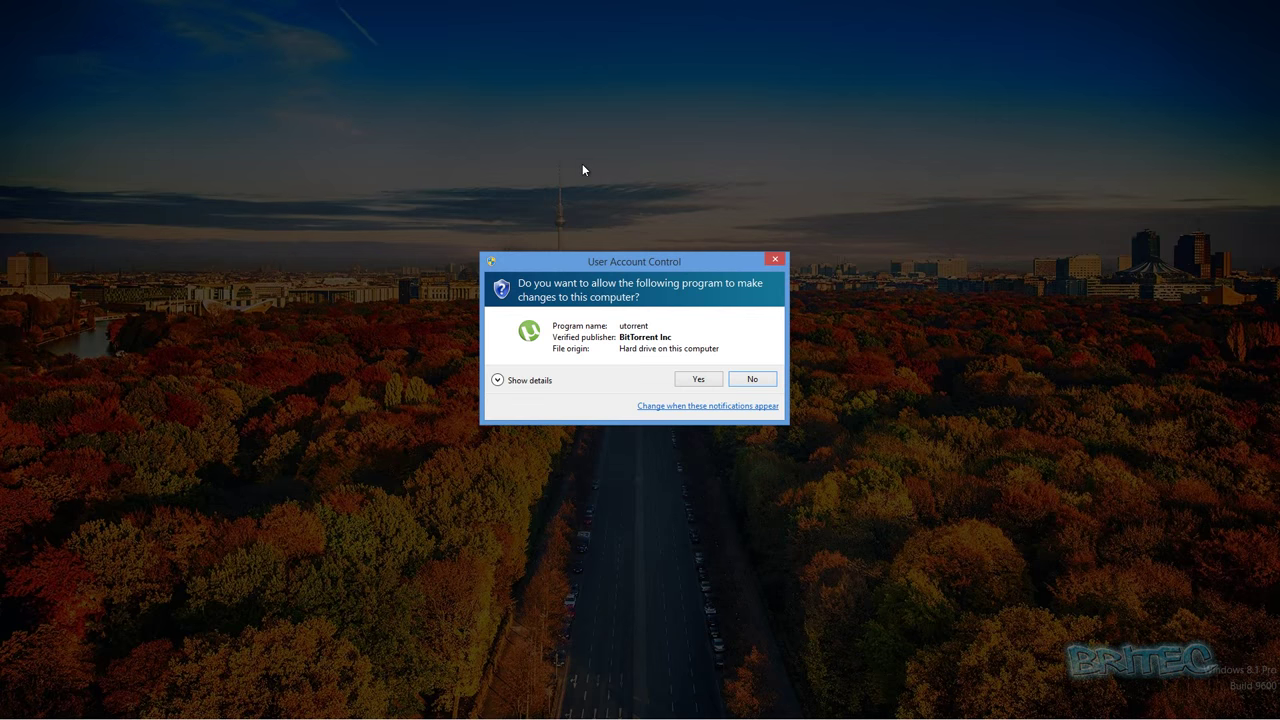
pyautogui.click(698, 381)
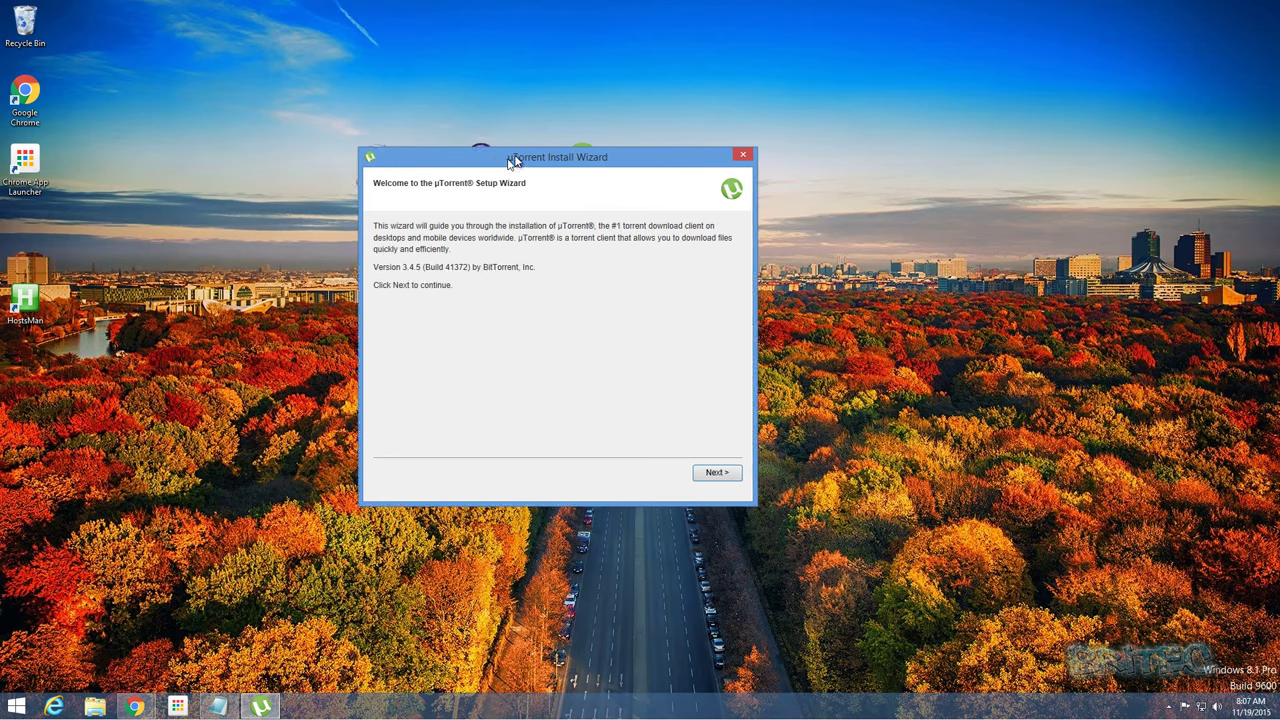
pyautogui.click(722, 466)
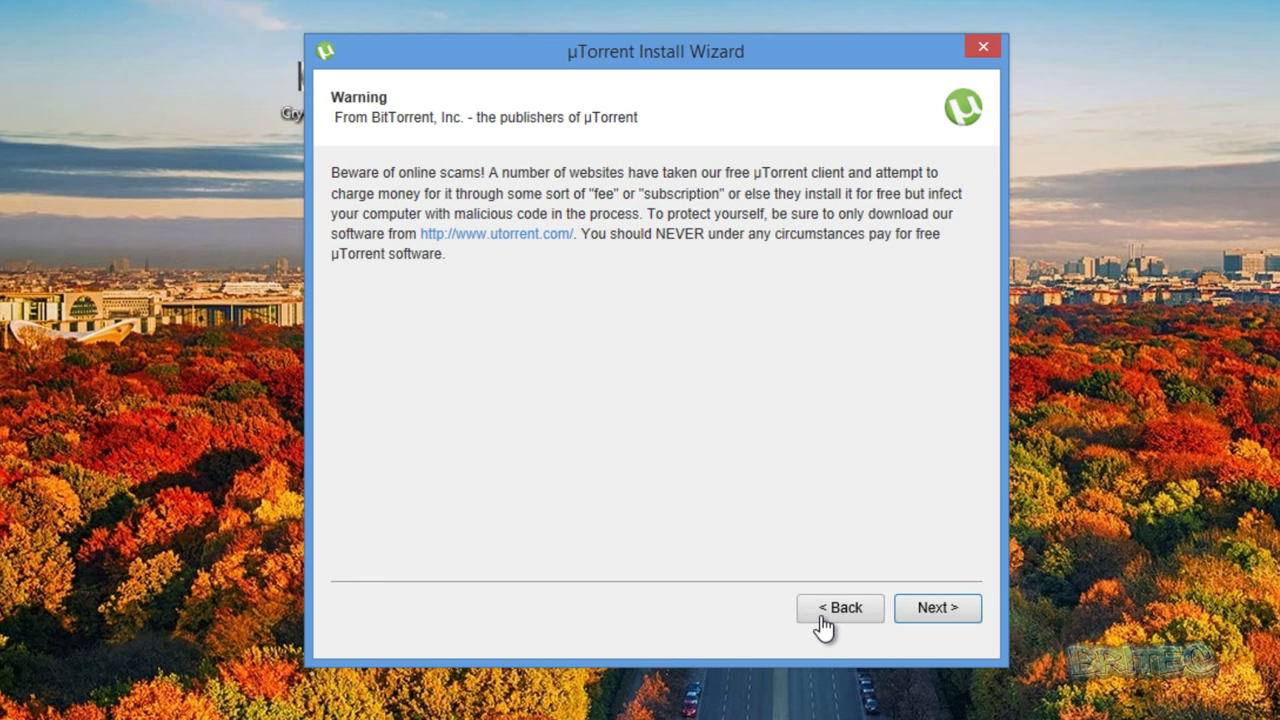
pyautogui.click(933, 609)
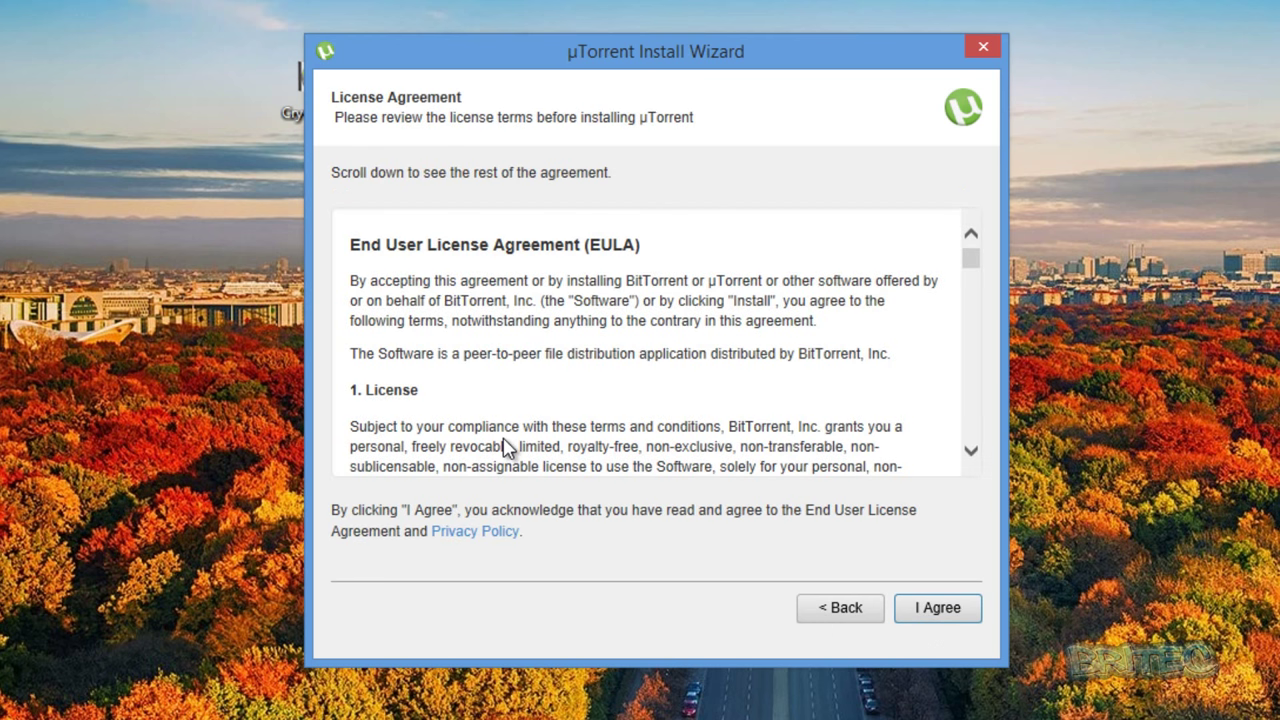
# Look through the µTorrent End User License Agreement and accept it
pyautogui.scroll(-3, 507, 447)
pyautogui.scroll(-2, 663, 437)
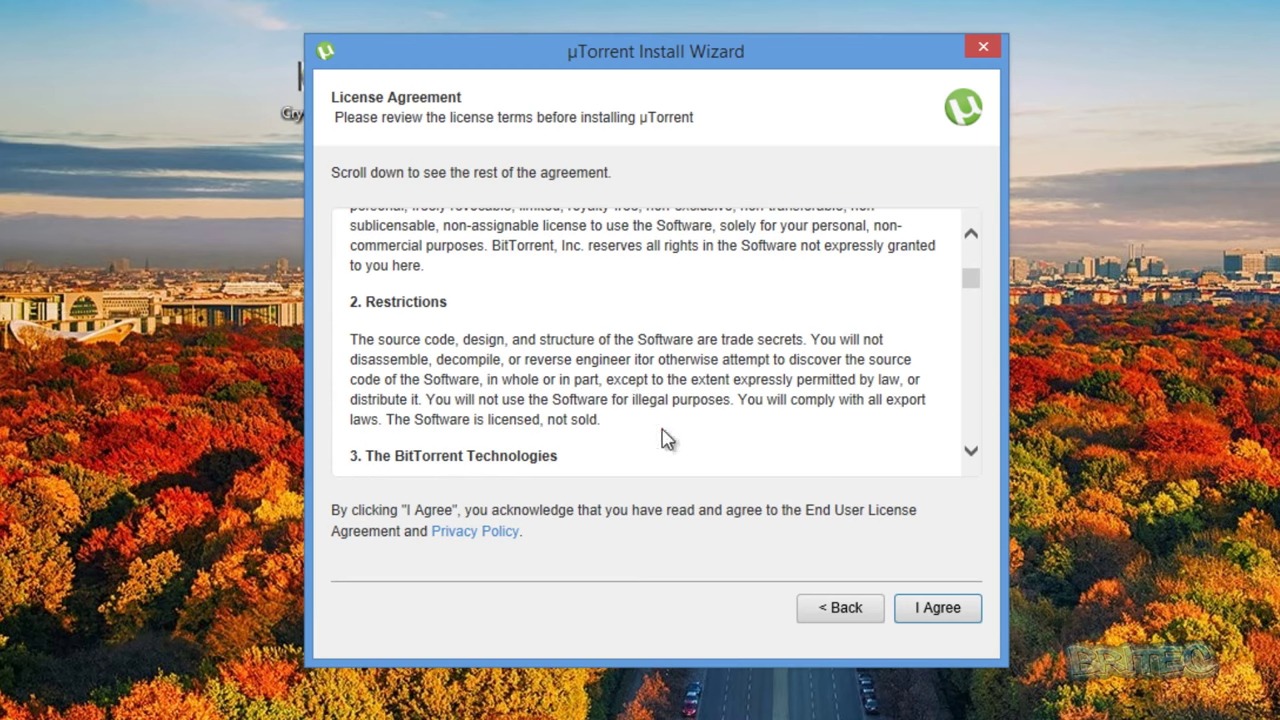
pyautogui.scroll(5, 640, 420)
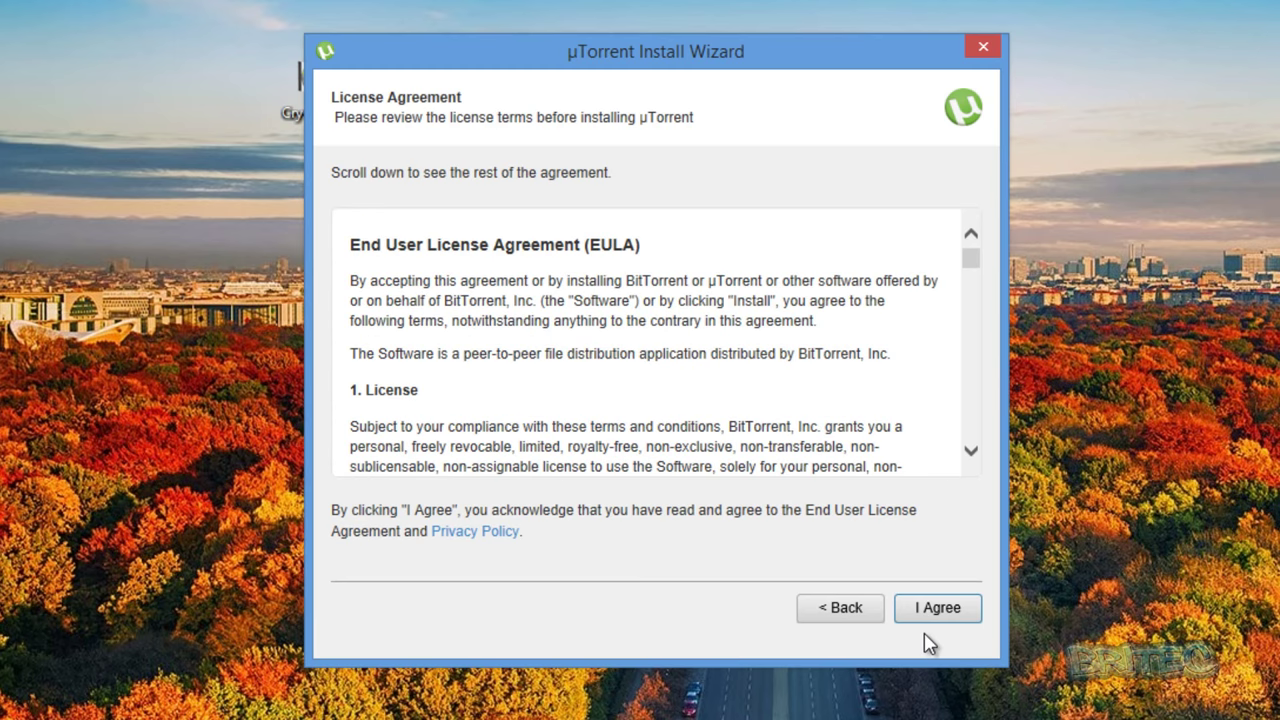
pyautogui.click(938, 612)
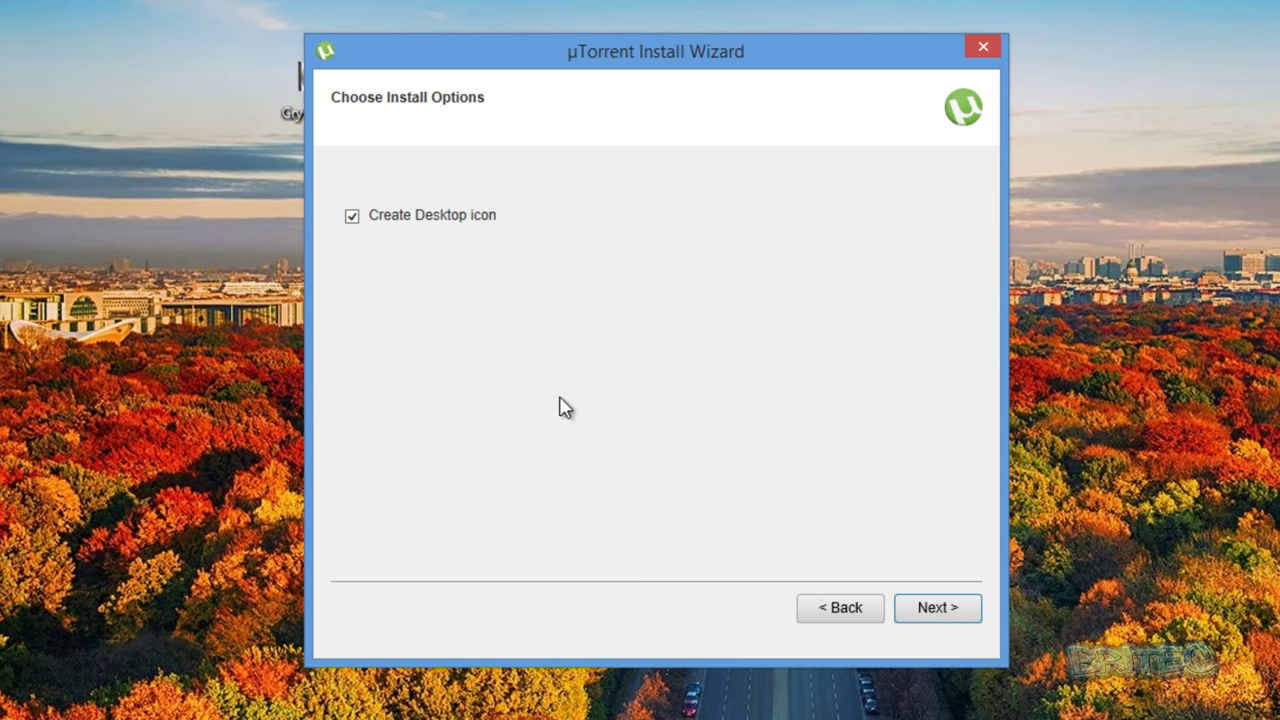
# Keep the default desktop icon, firewall and startup options, and skip the BitTorrent Bundle offer without selecting it
pyautogui.click(926, 609)
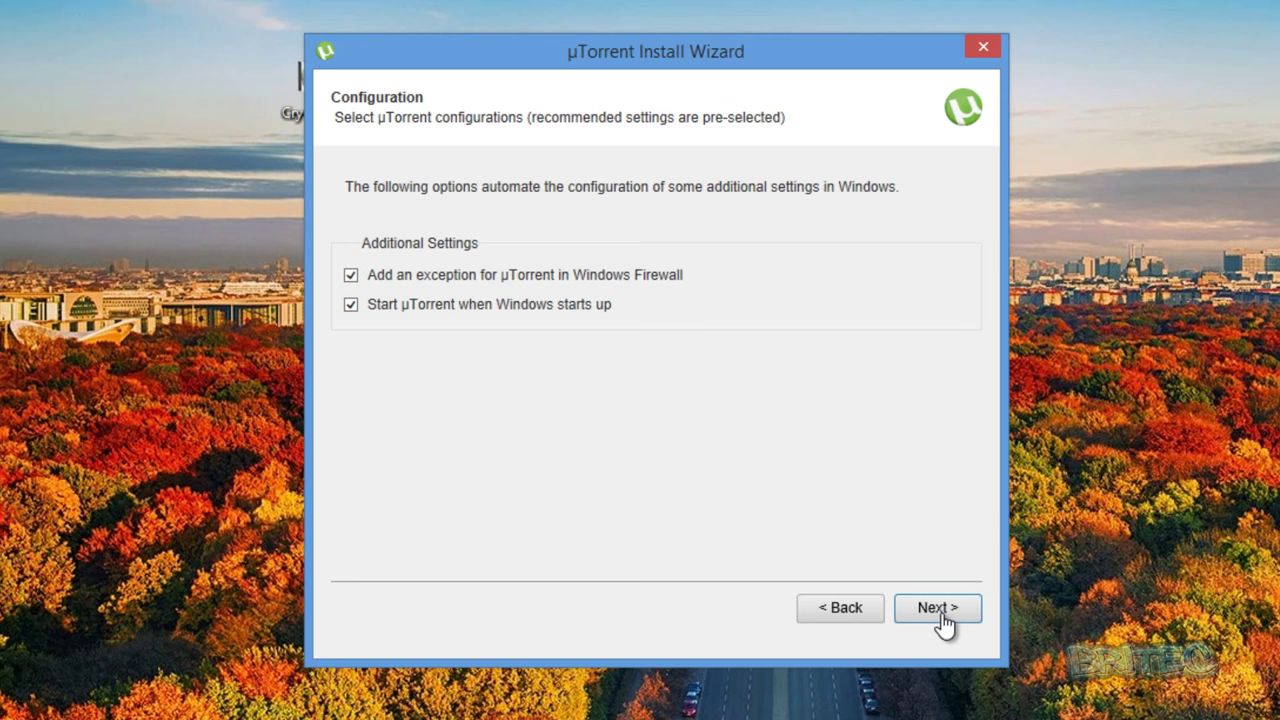
pyautogui.click(940, 617)
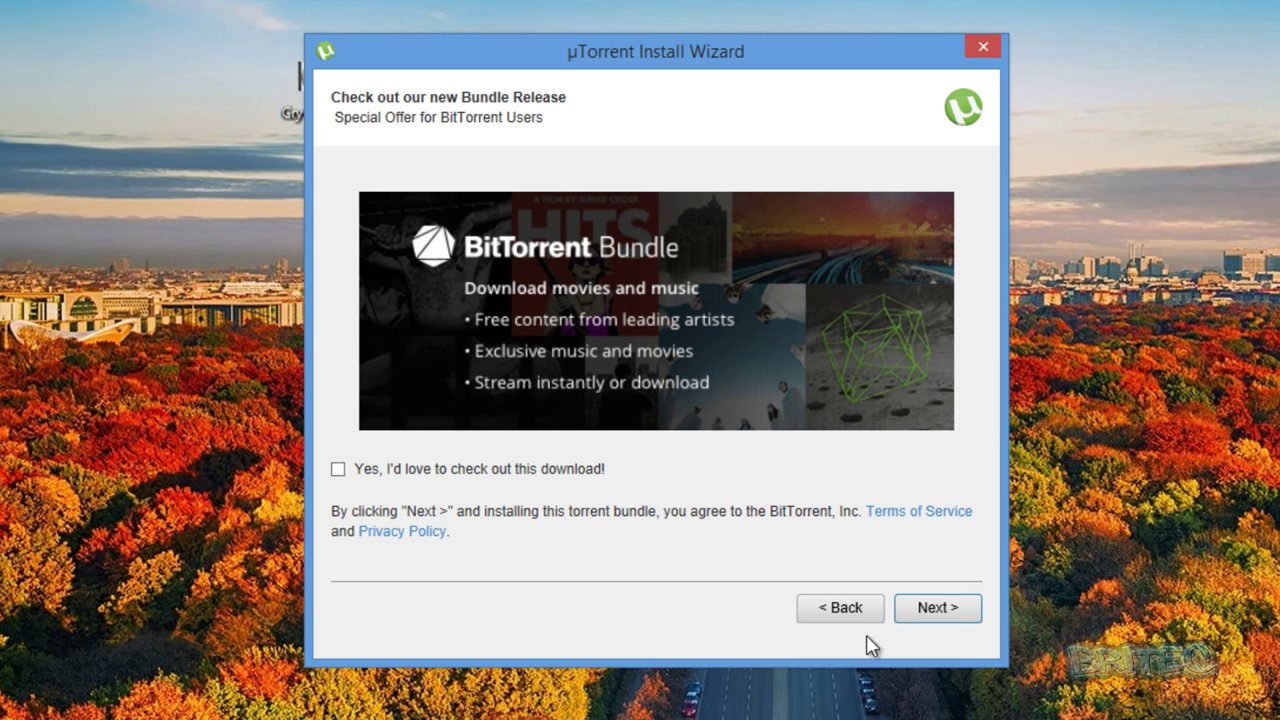
pyautogui.click(922, 614)
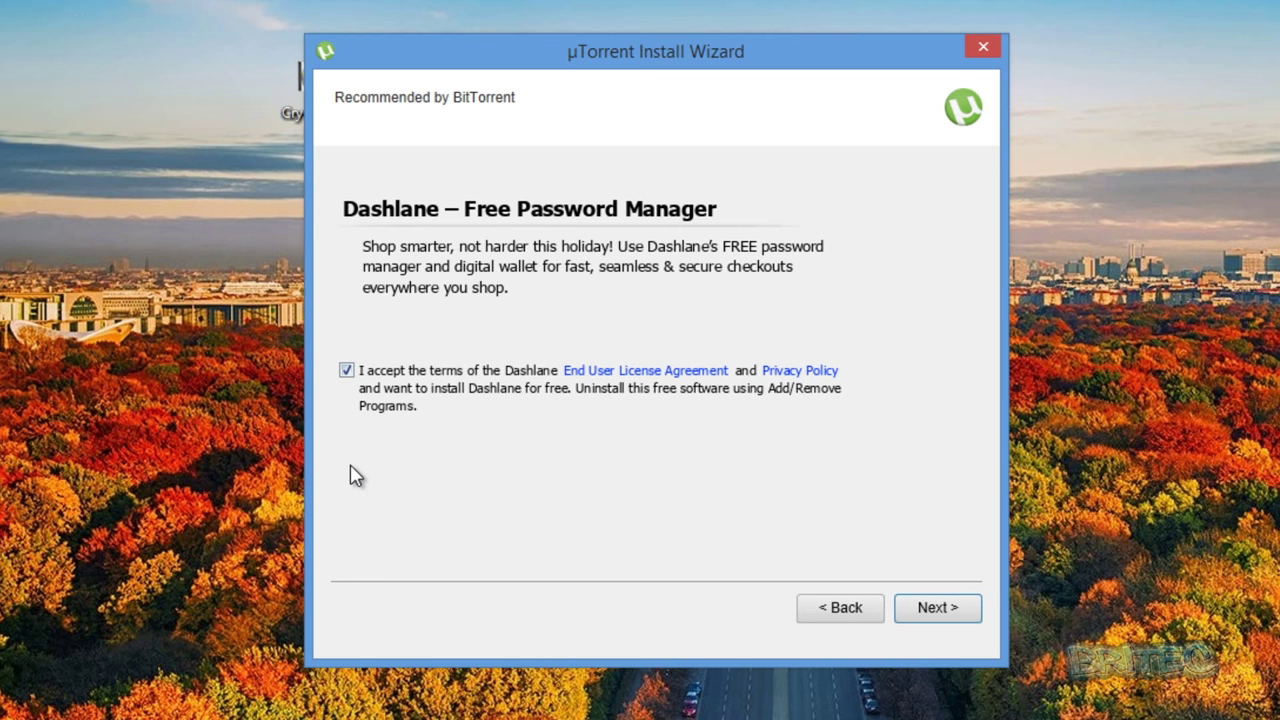
# Opt out of the Dashlane password manager offer and choose not to accept The Desktop Tool
pyautogui.click(346, 370)
pyautogui.click(949, 624)
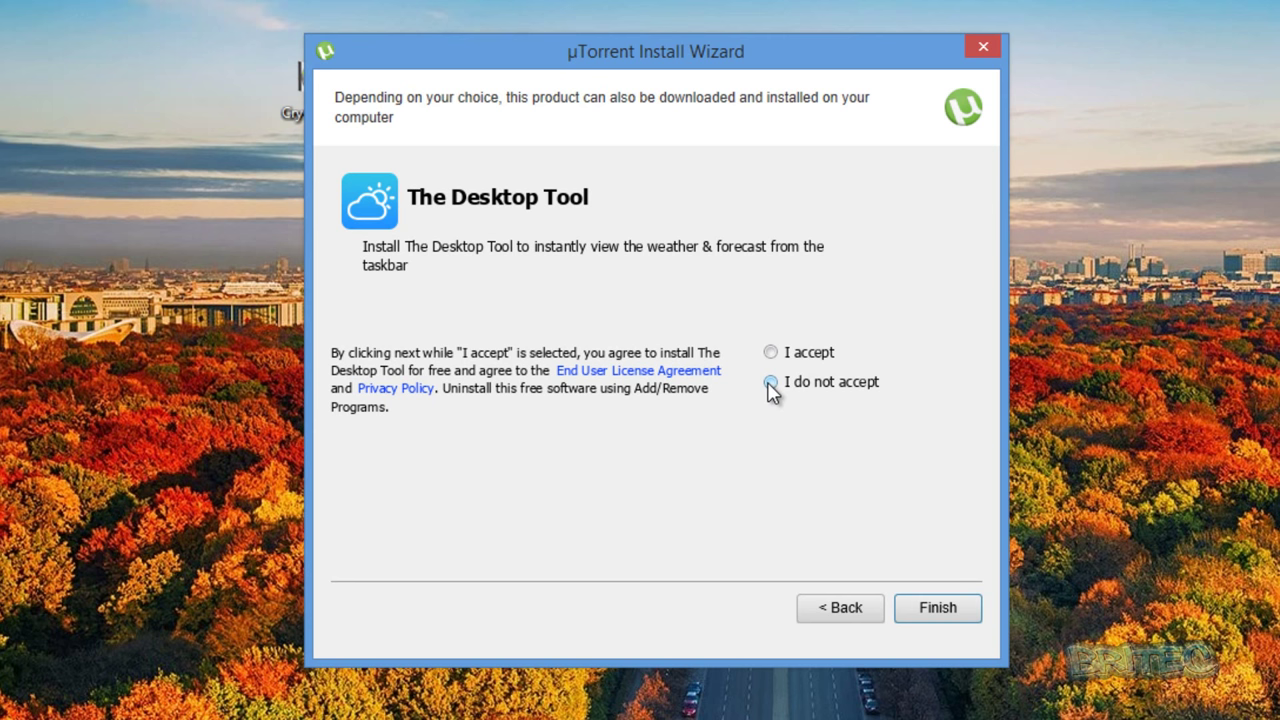
pyautogui.click(770, 384)
# Go back through the offers to the BitTorrent Bundle page and close the µTorrent wizard without installing
pyautogui.click(824, 612)
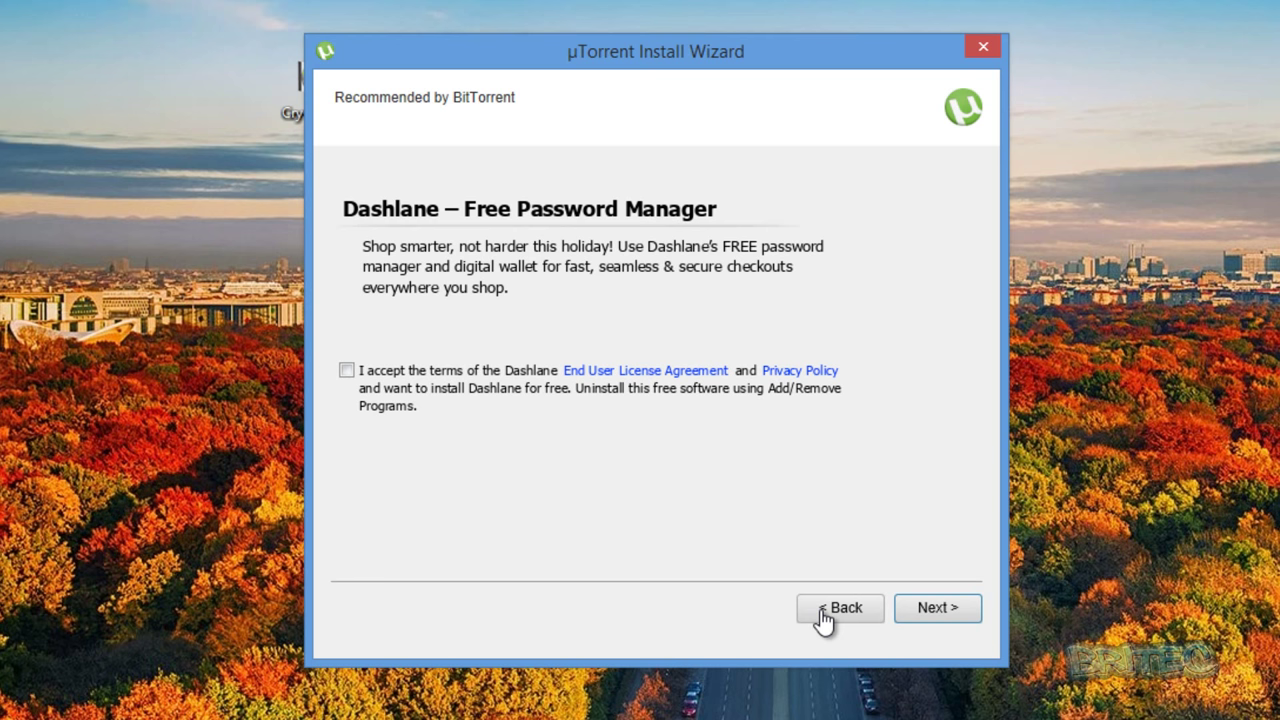
pyautogui.click(822, 608)
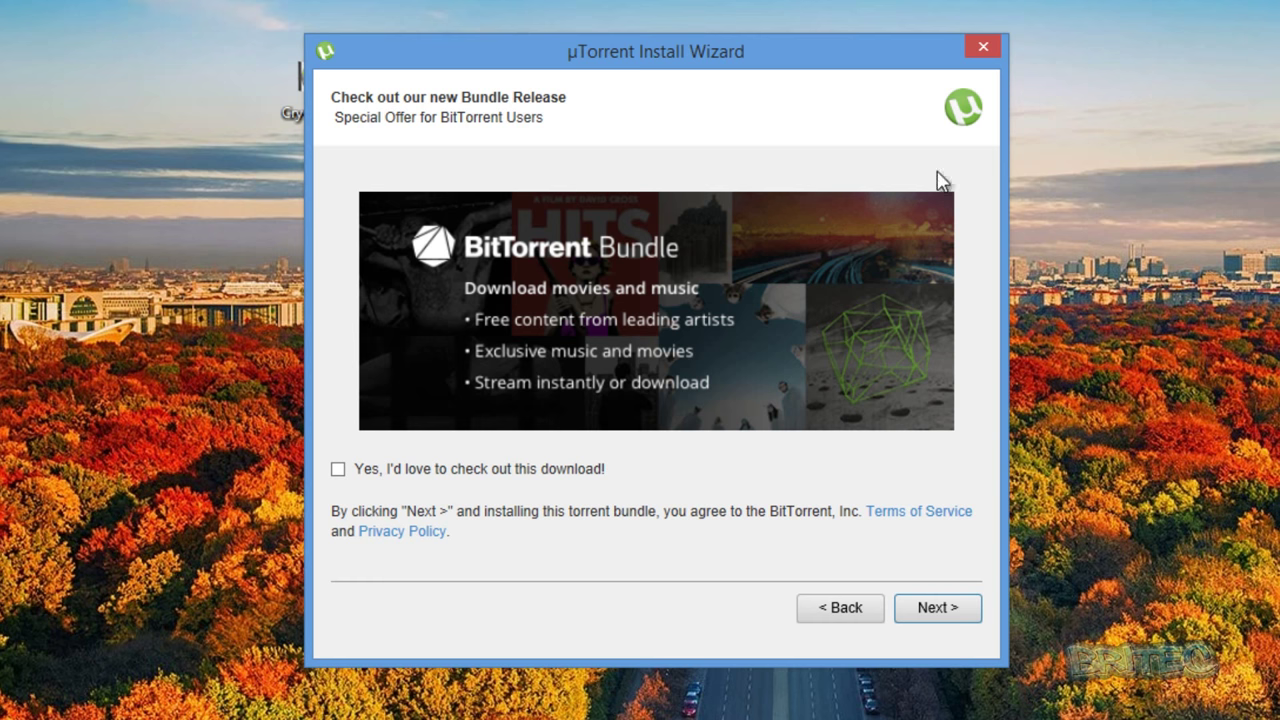
pyautogui.click(984, 44)
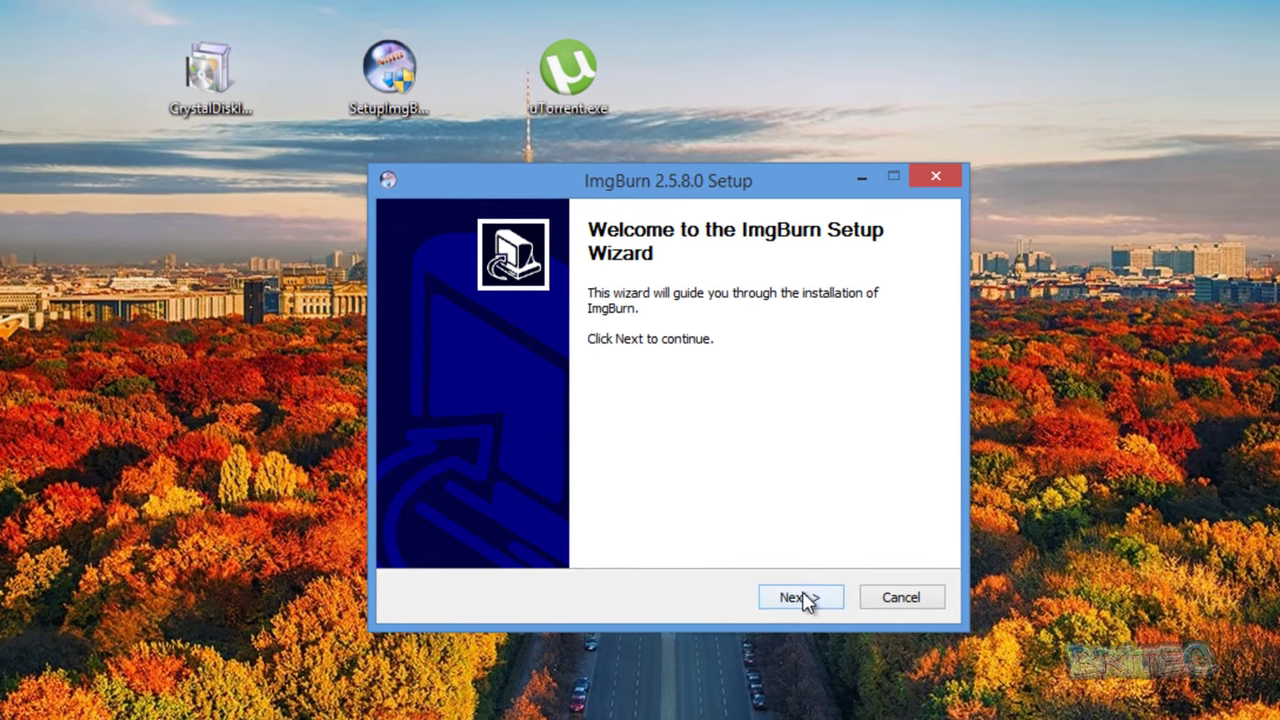
# Examine the OpenCandy entry and terms in the ImgBurn license agreement, and quit the setup without installing
pyautogui.click(805, 600)
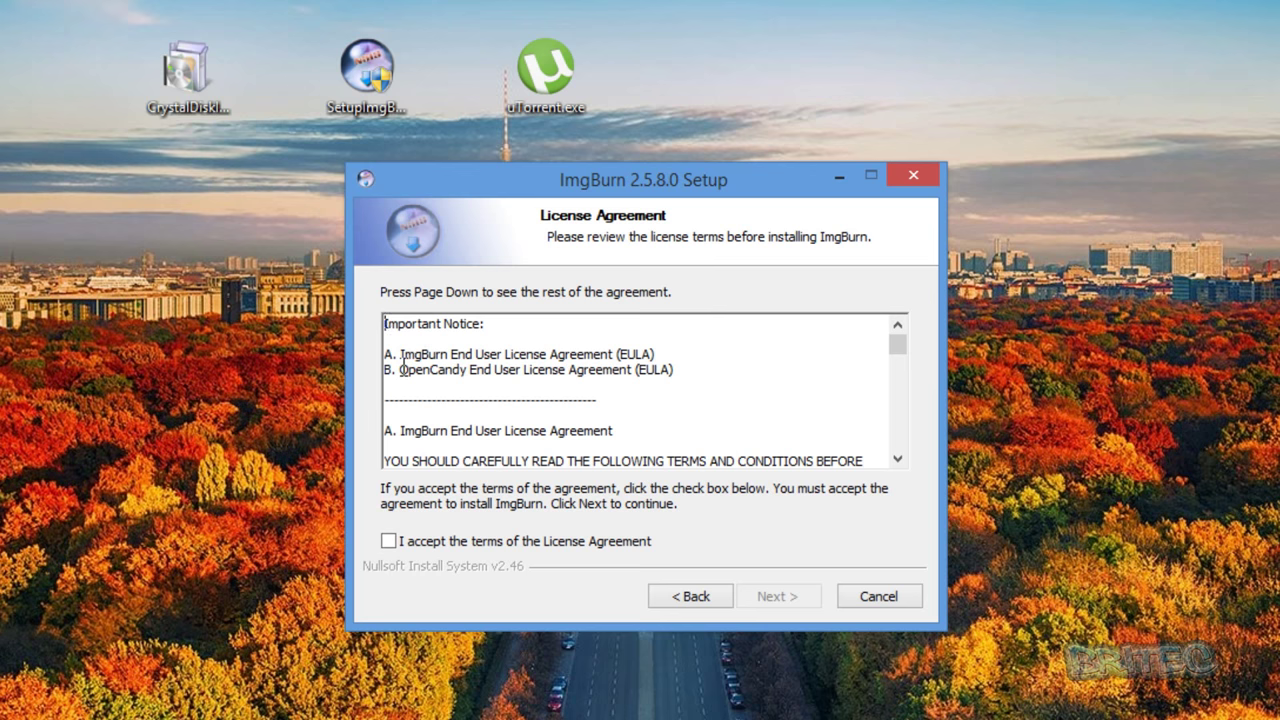
pyautogui.moveTo(400, 369); pyautogui.dragTo(658, 372)
pyautogui.click(642, 397)
pyautogui.scroll(-3, 560, 437)
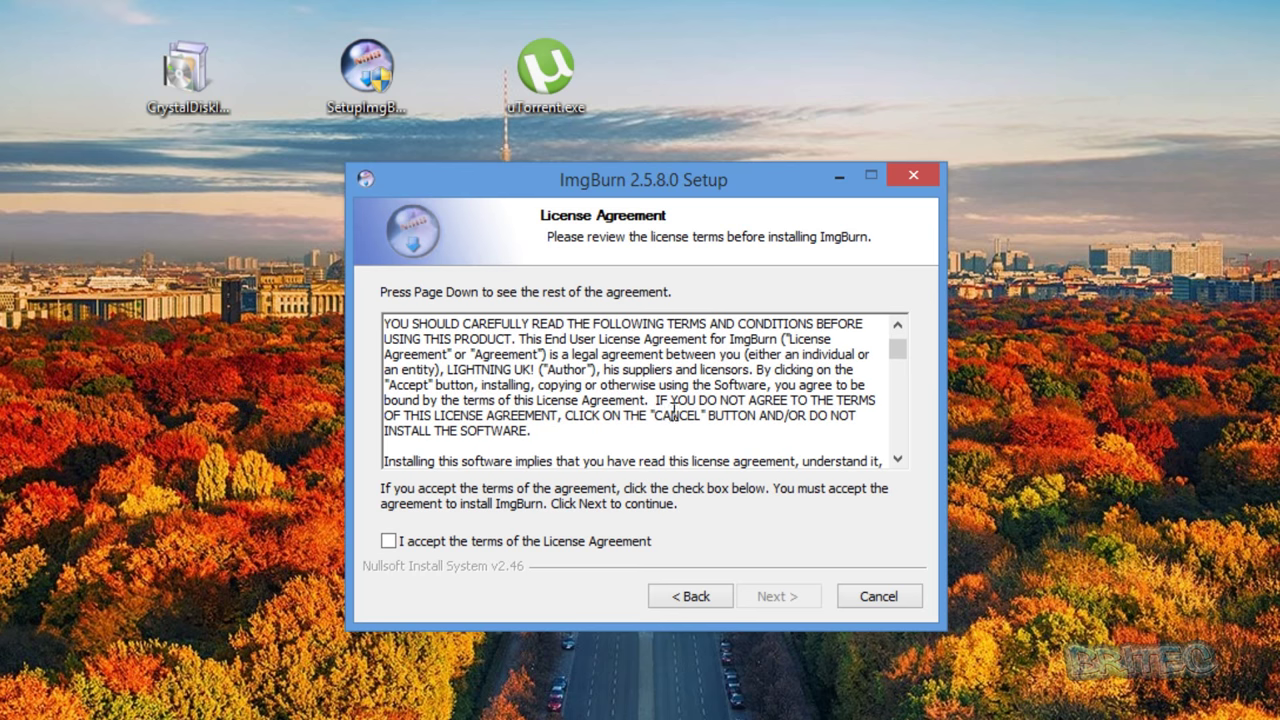
pyautogui.scroll(-3, 595, 430)
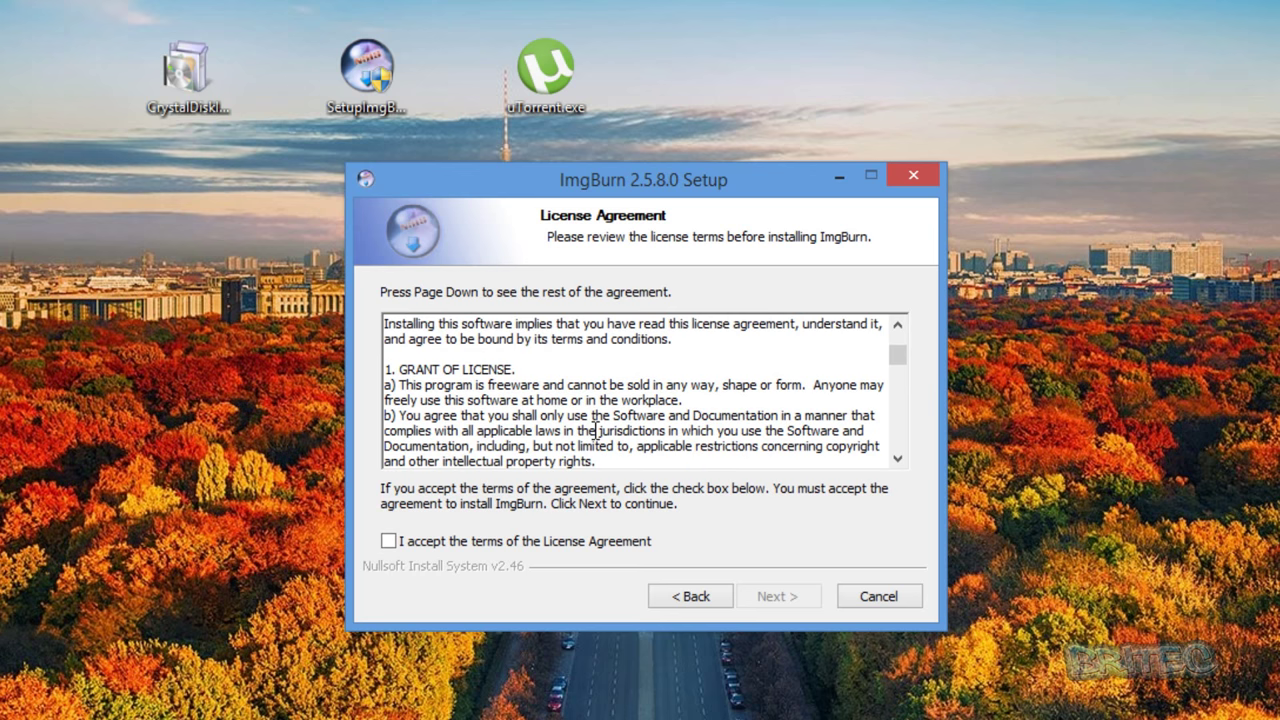
pyautogui.scroll(3, 597, 430)
pyautogui.click(913, 176)
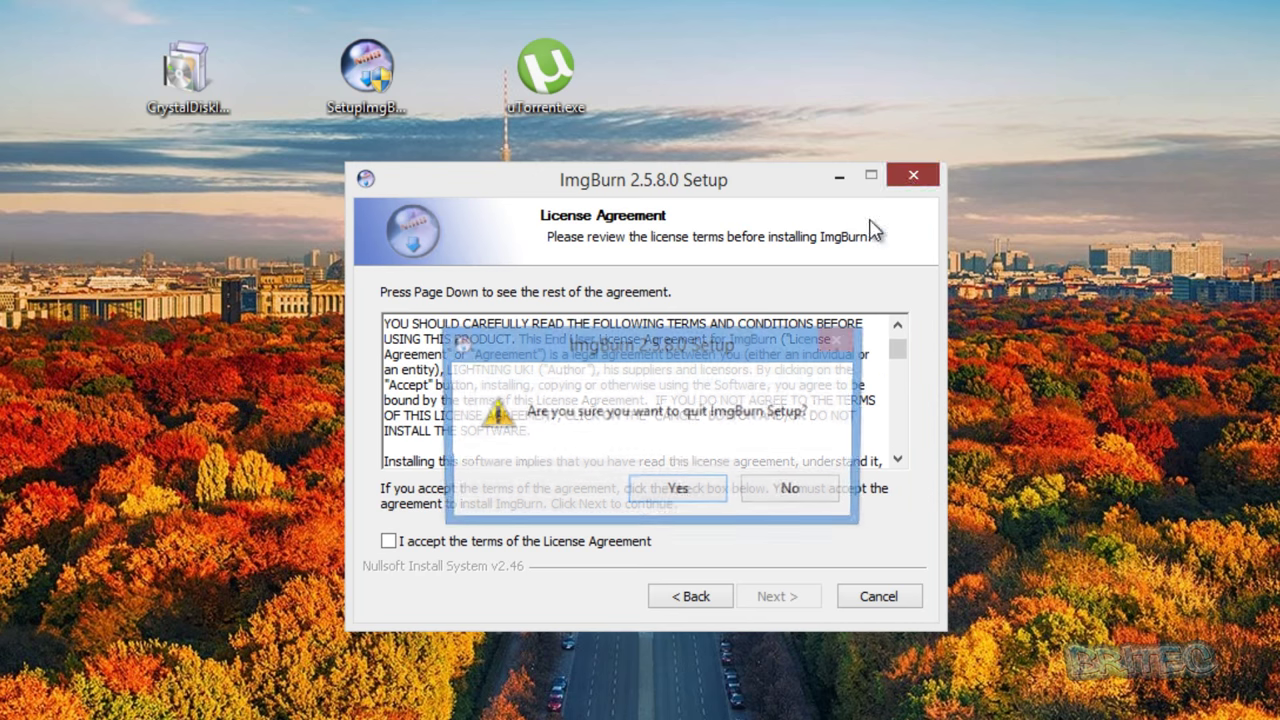
pyautogui.click(675, 490)
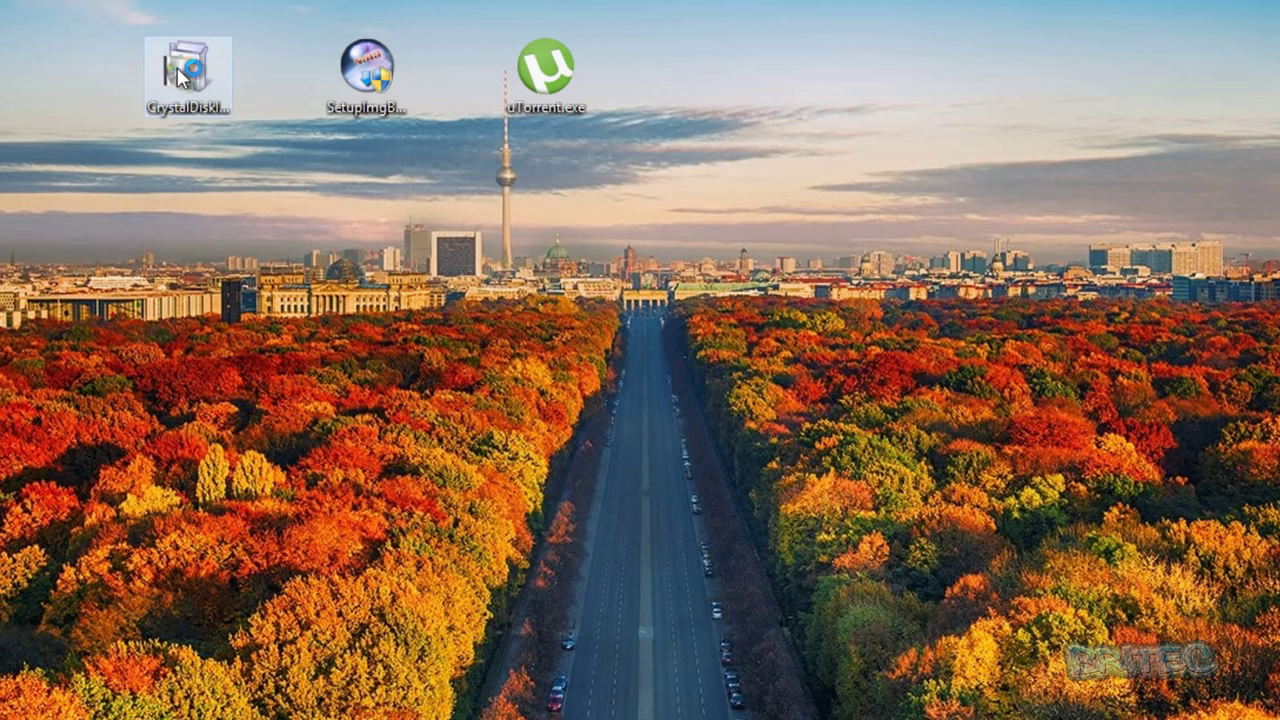
# Launch the CrystalDiskInfo installer with administrator permission and proceed to its license agreement
pyautogui.doubleClick(180, 78)
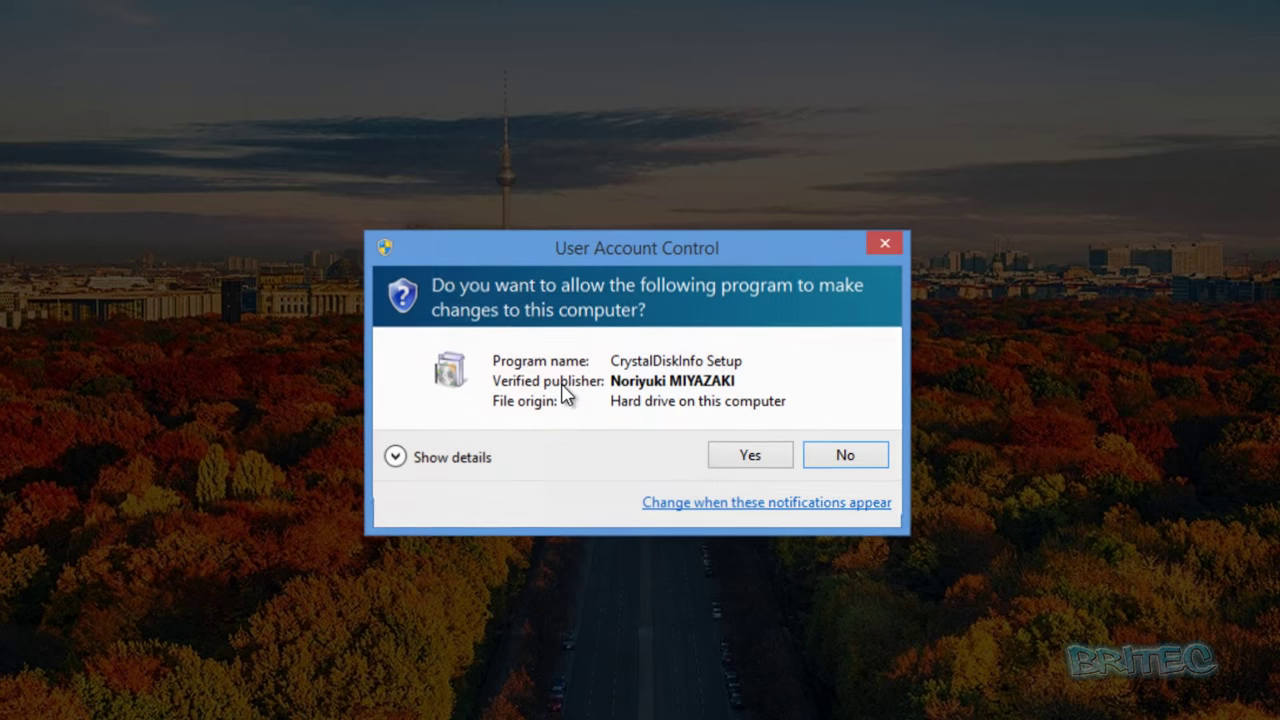
pyautogui.click(740, 458)
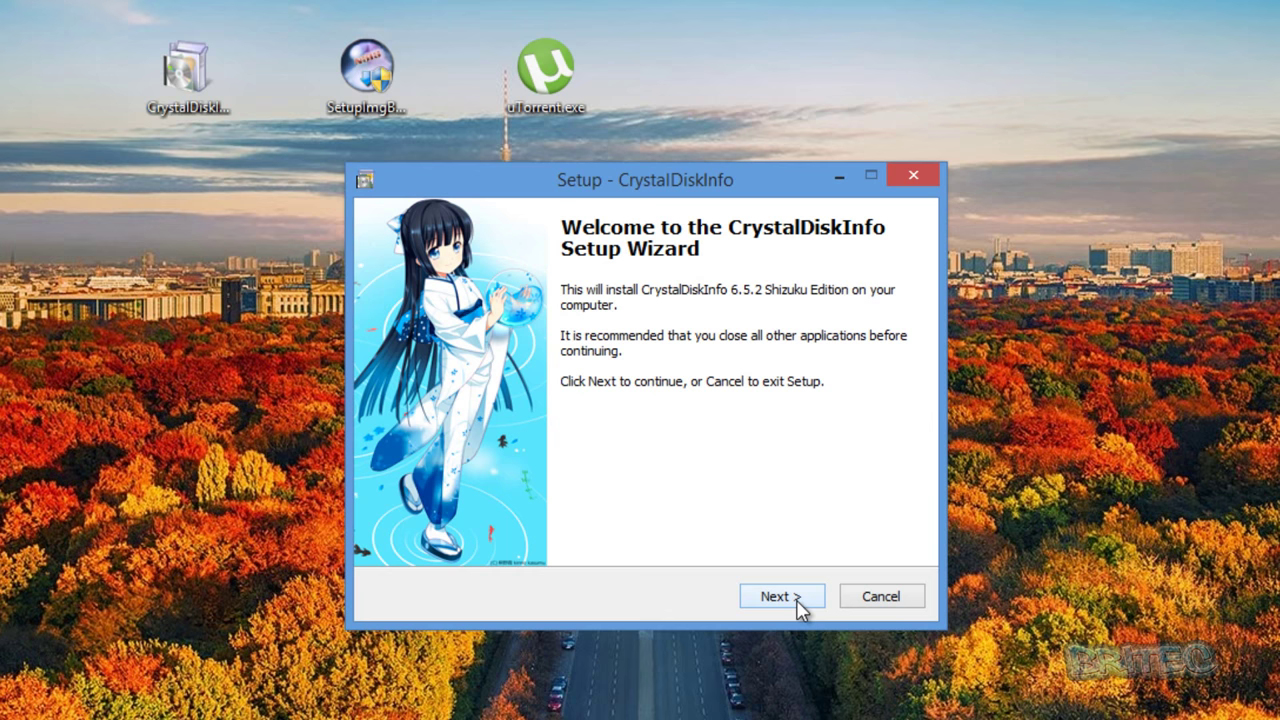
pyautogui.click(797, 600)
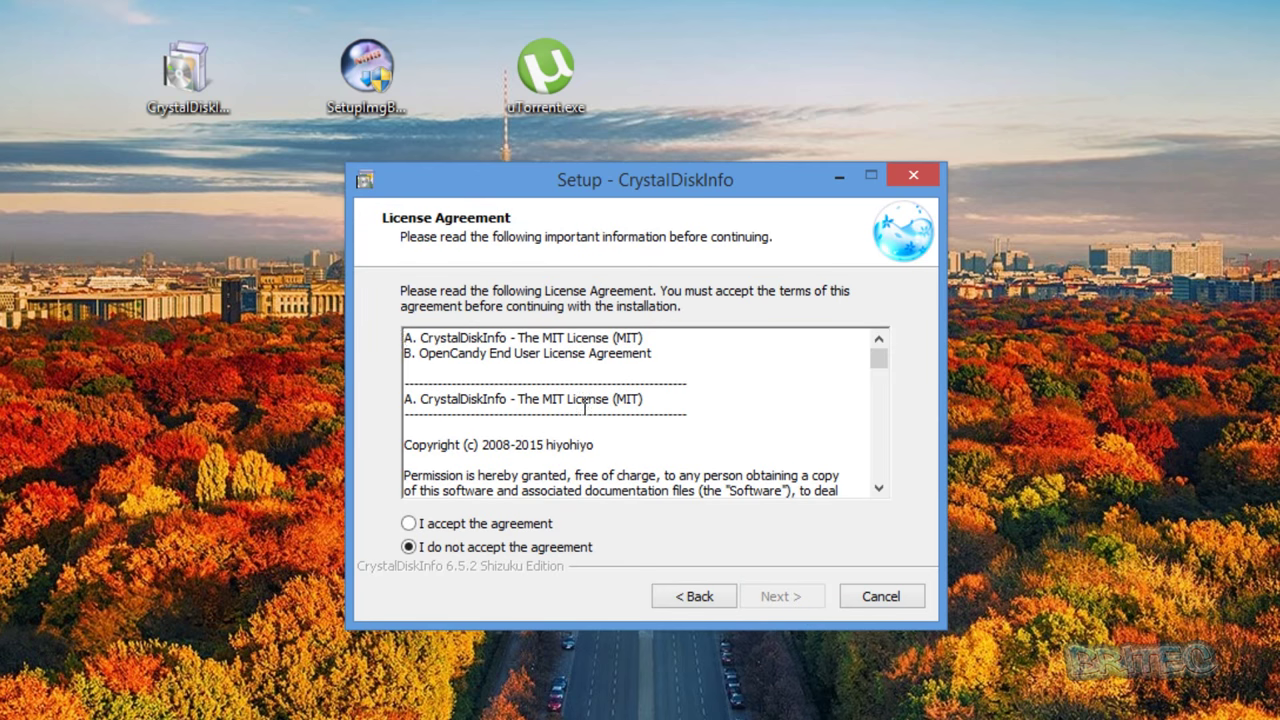
# Highlight the OpenCandy End User License Agreement entry in the CrystalDiskInfo license, and exit the setup without installing
pyautogui.moveTo(651, 355); pyautogui.dragTo(737, 366)
pyautogui.click(470, 400)
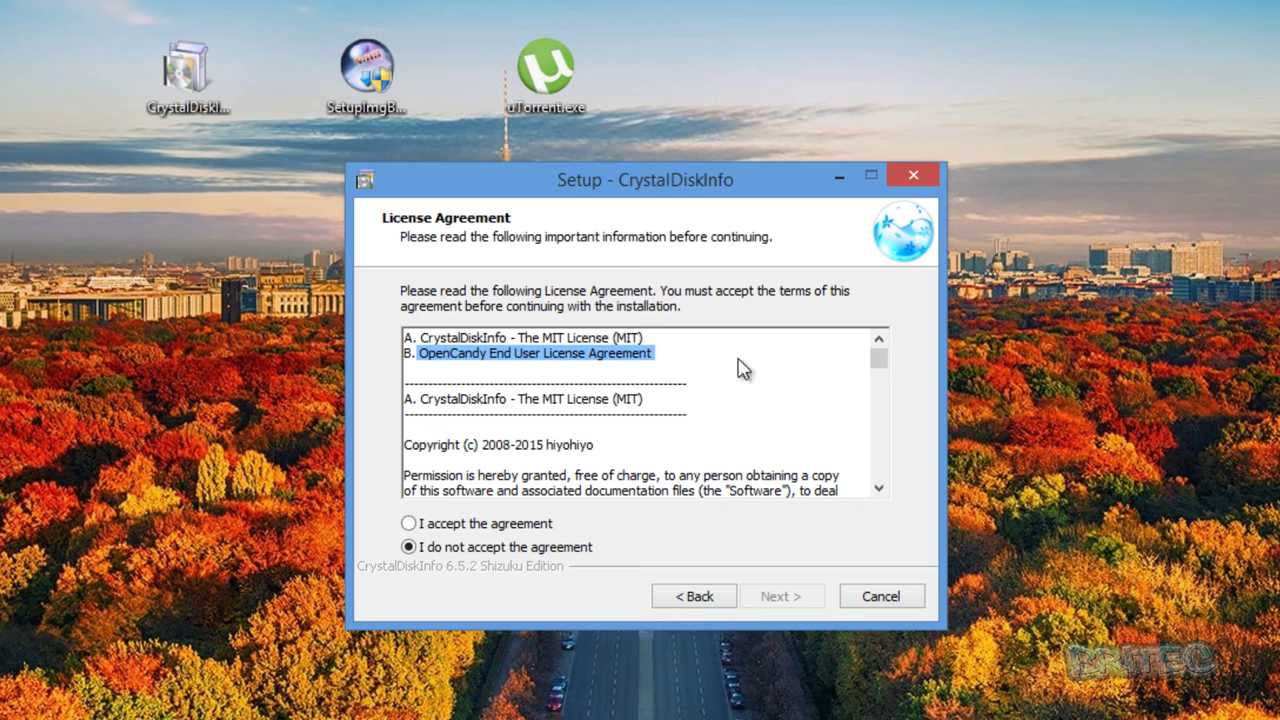
pyautogui.click(640, 391)
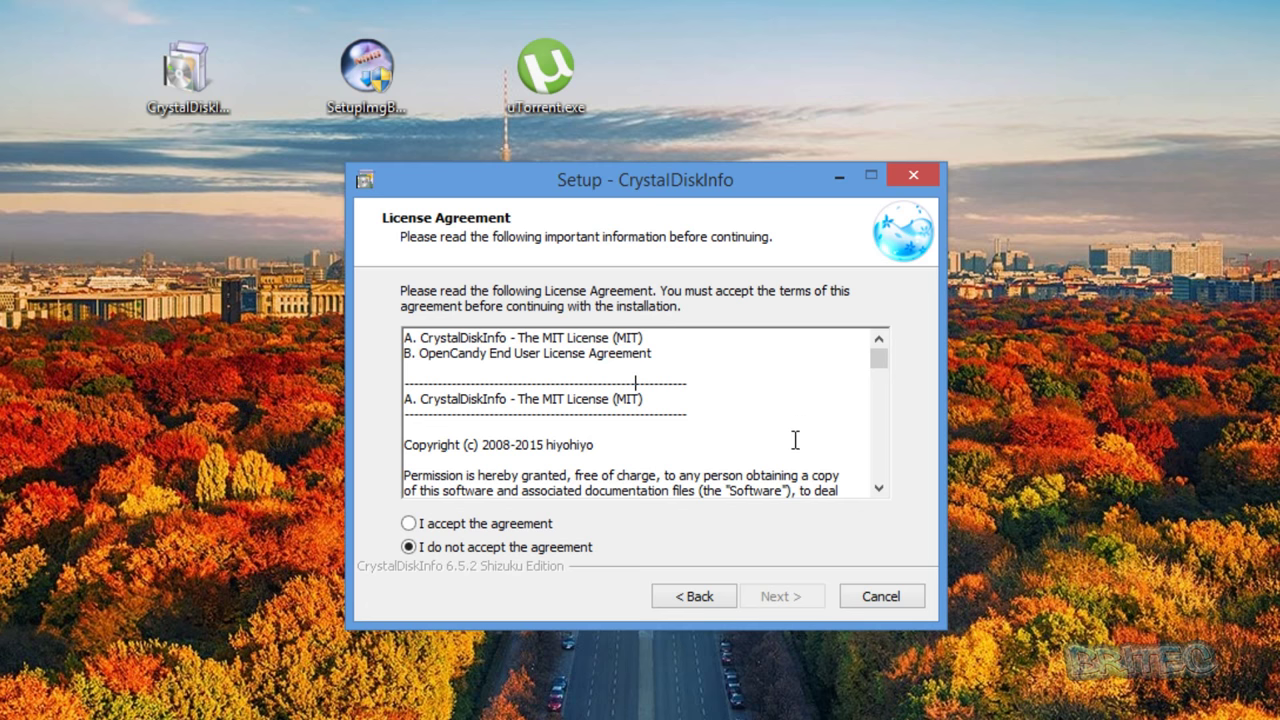
pyautogui.click(873, 600)
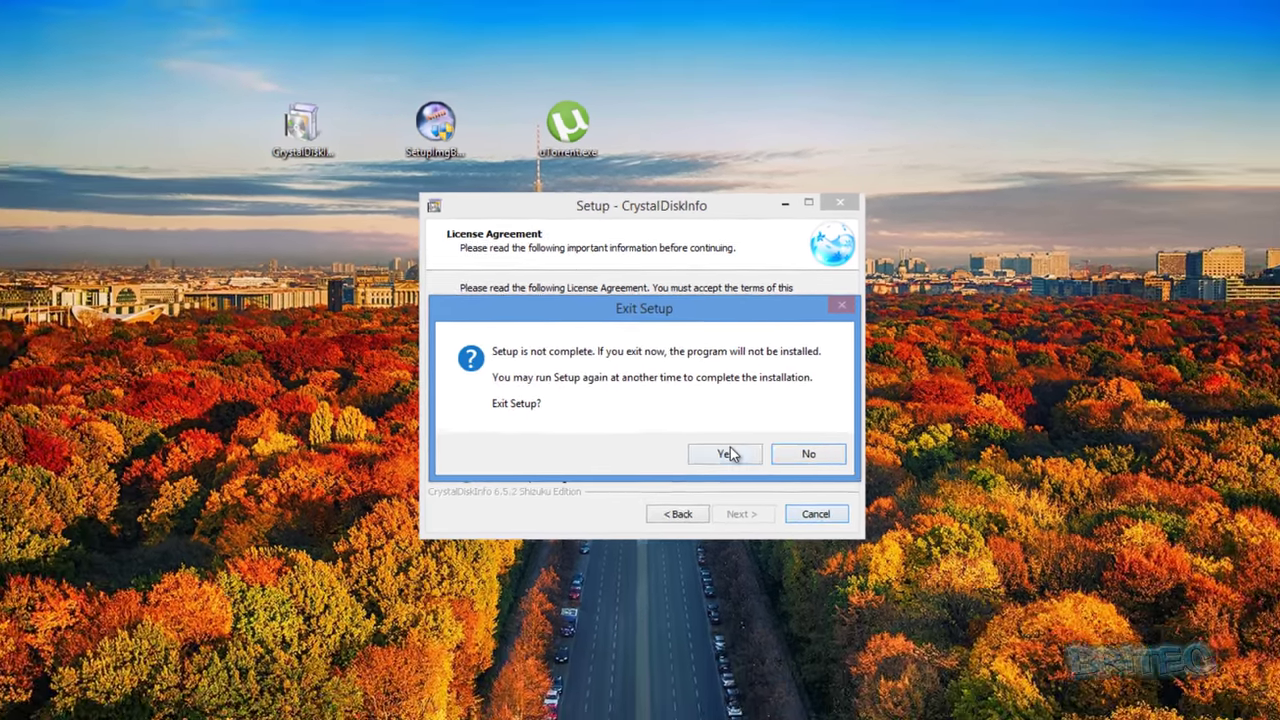
pyautogui.click(728, 453)
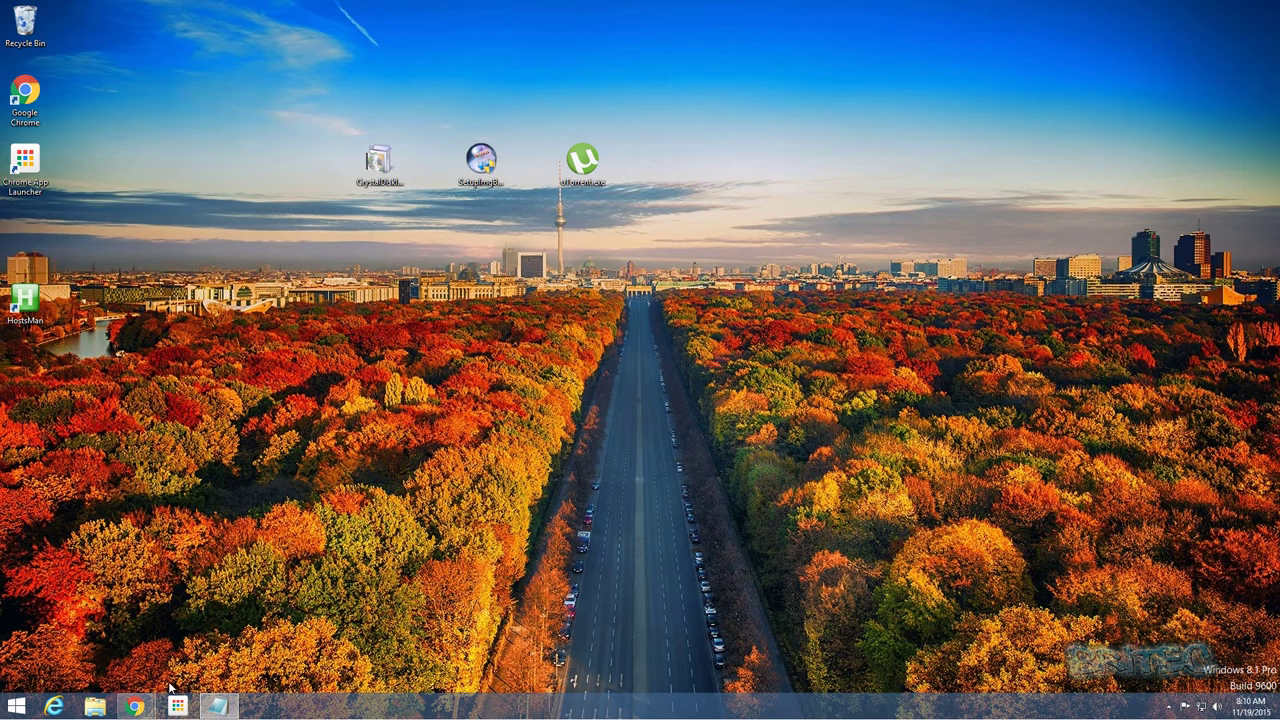
# Switch to Chrome and look through the Press page of the Unchecky website down to its demonstration videos
pyautogui.click(86, 629)
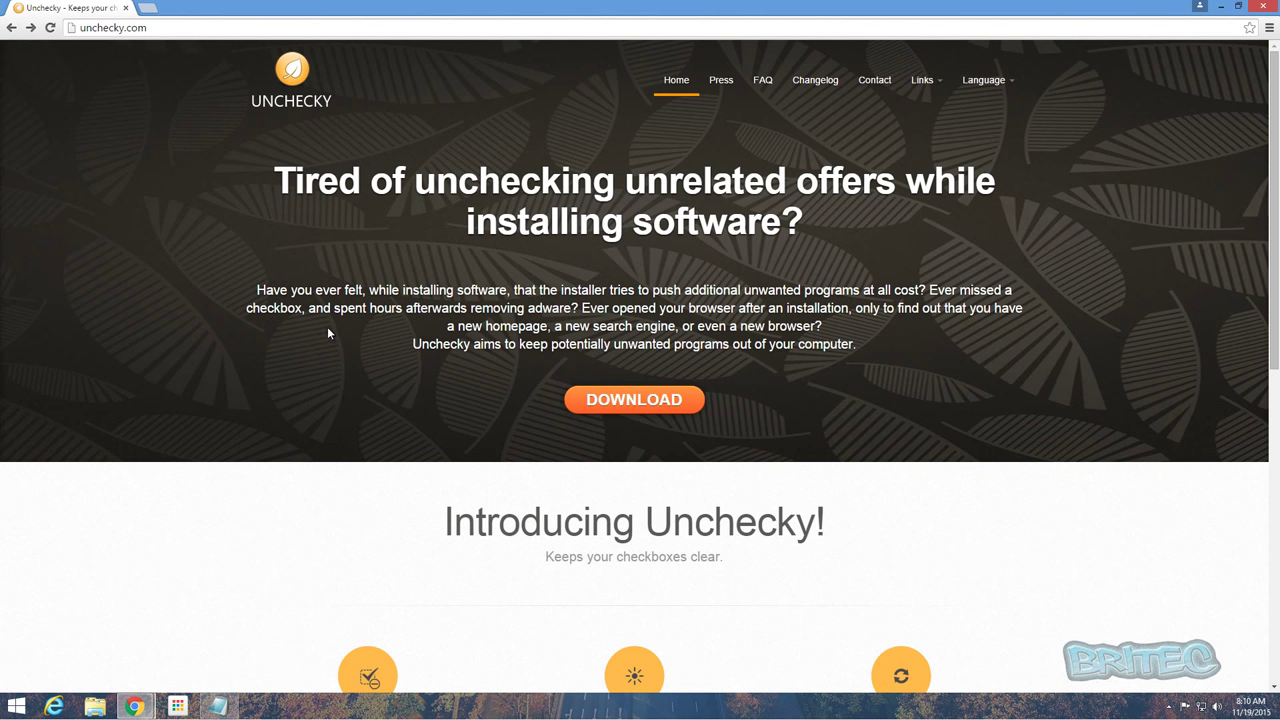
pyautogui.click(721, 88)
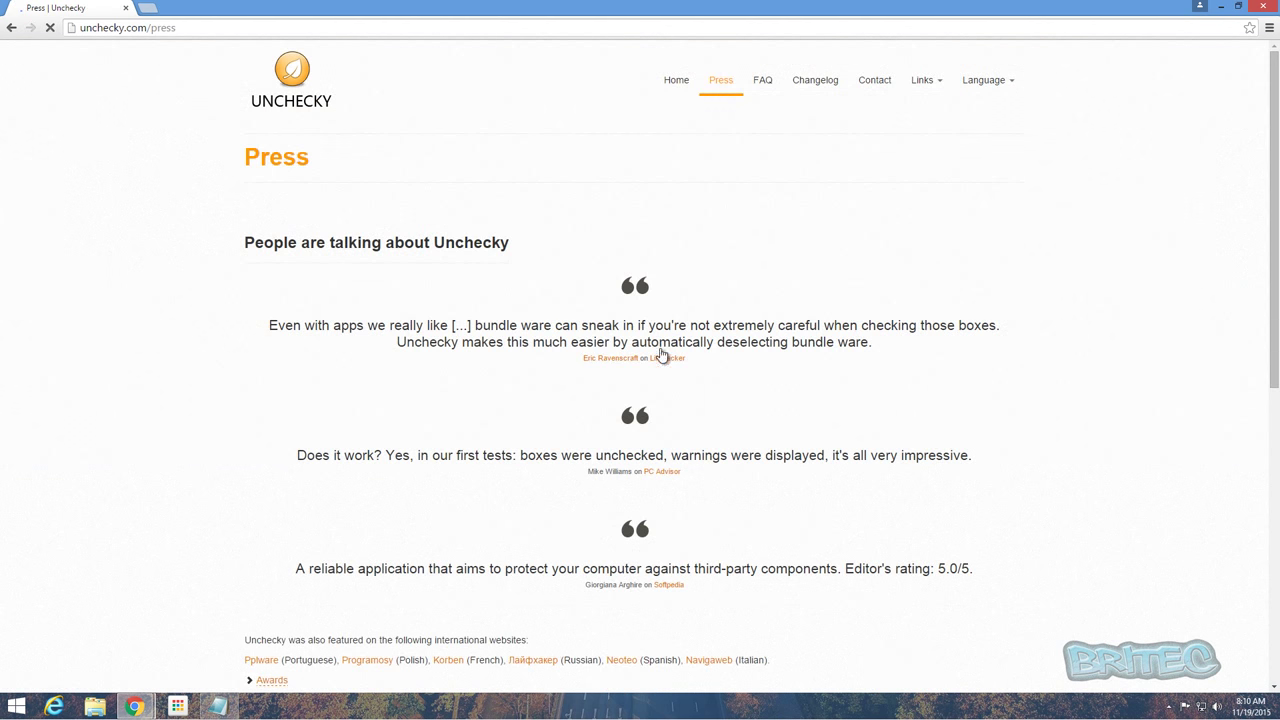
pyautogui.scroll(-5, 641, 351)
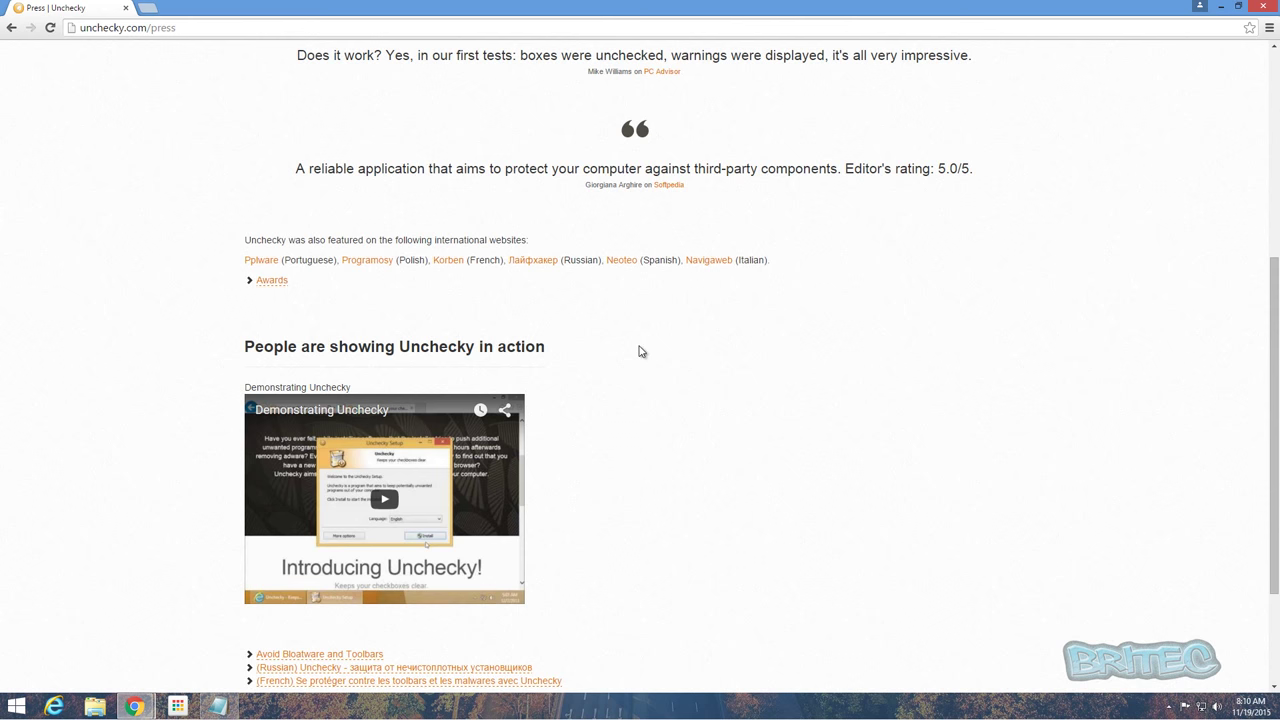
pyautogui.scroll(-3, 641, 351)
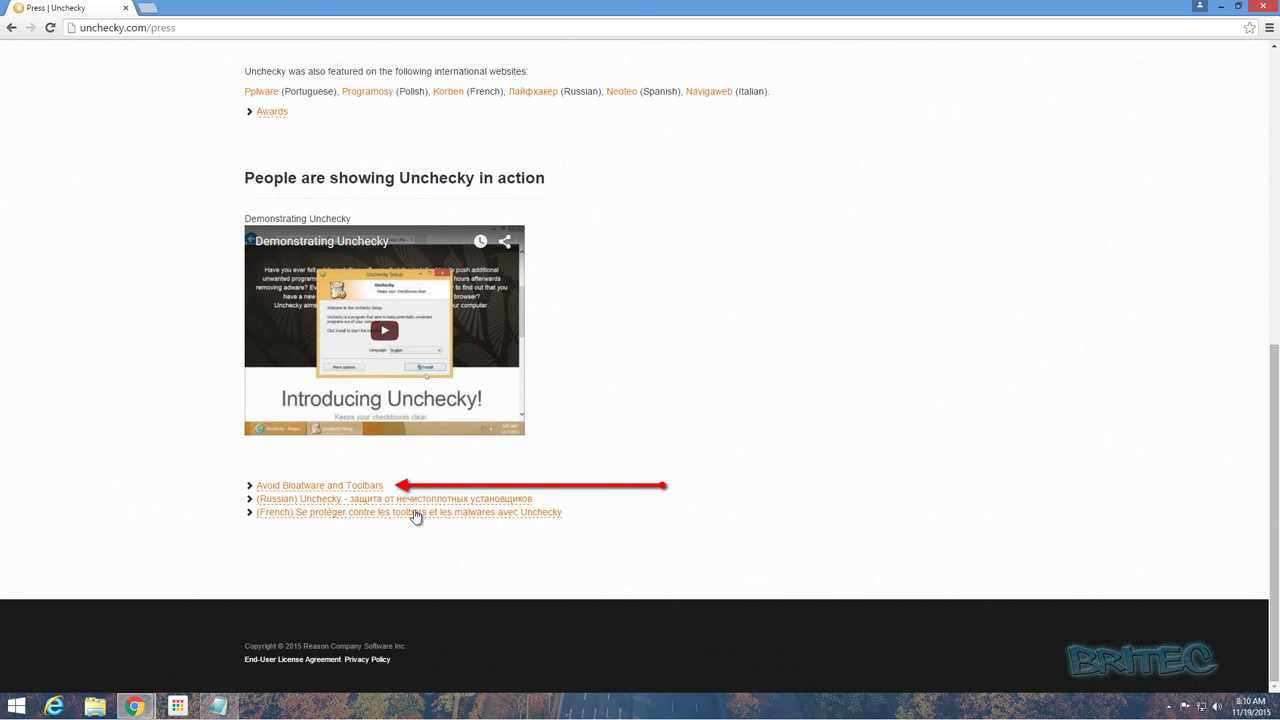
# Return to the Unchecky home page, and download and launch unchecky_setup.exe
pyautogui.scroll(6, 626, 434)
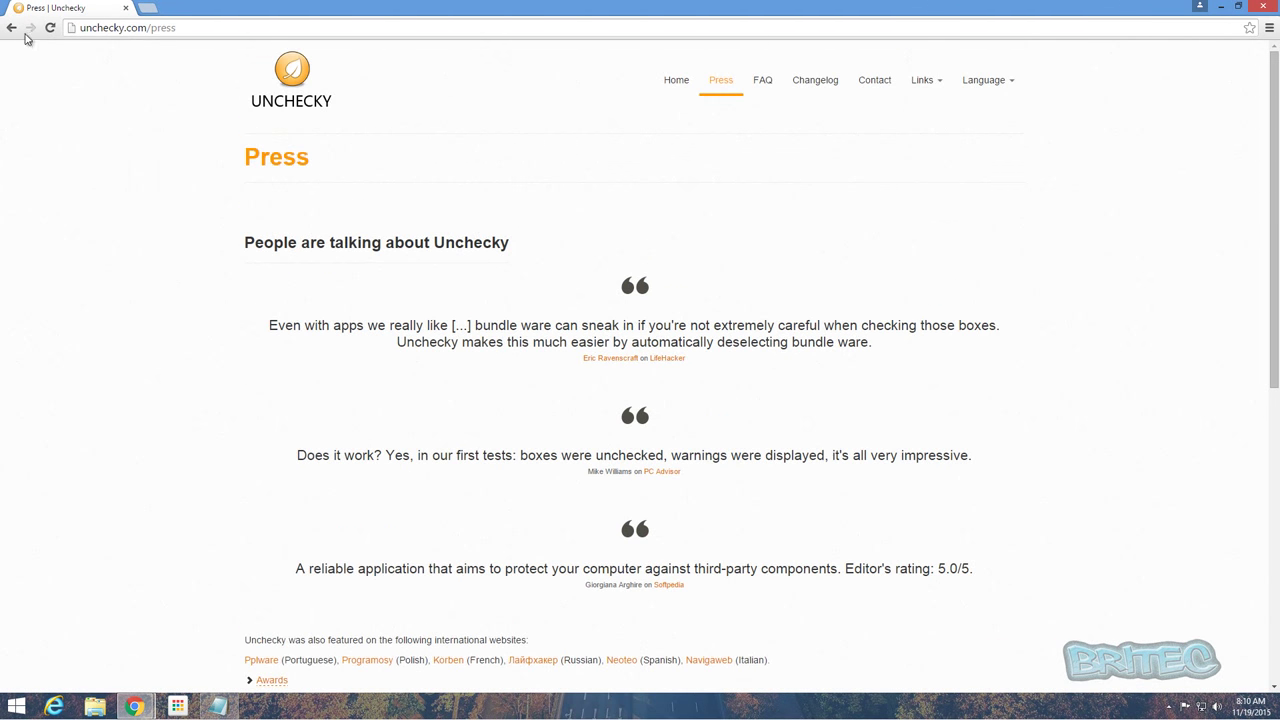
pyautogui.click(11, 29)
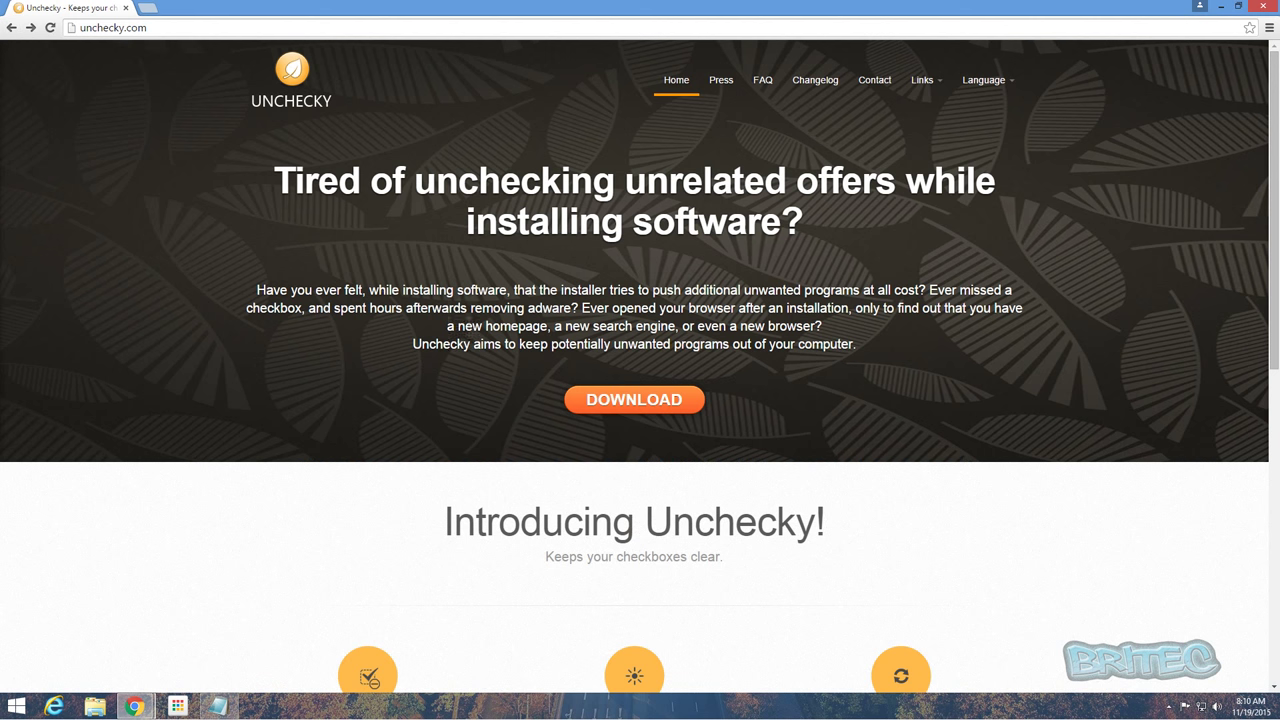
pyautogui.click(610, 400)
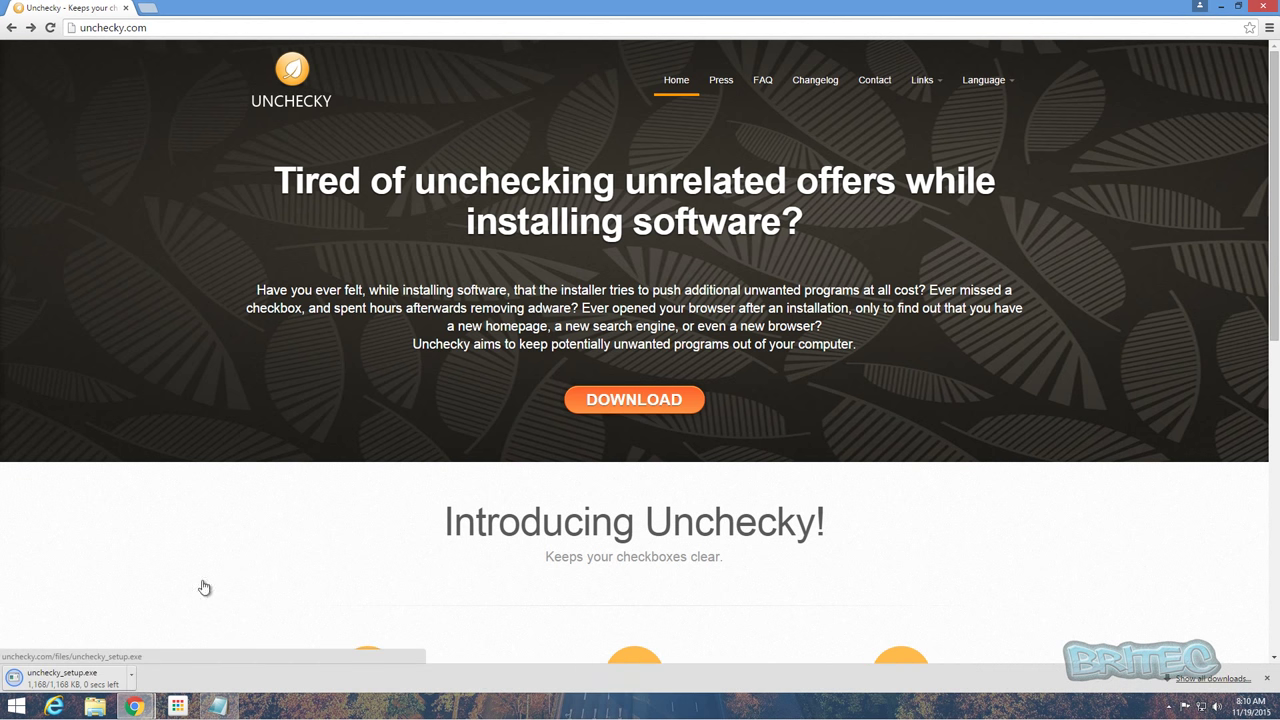
pyautogui.click(71, 683)
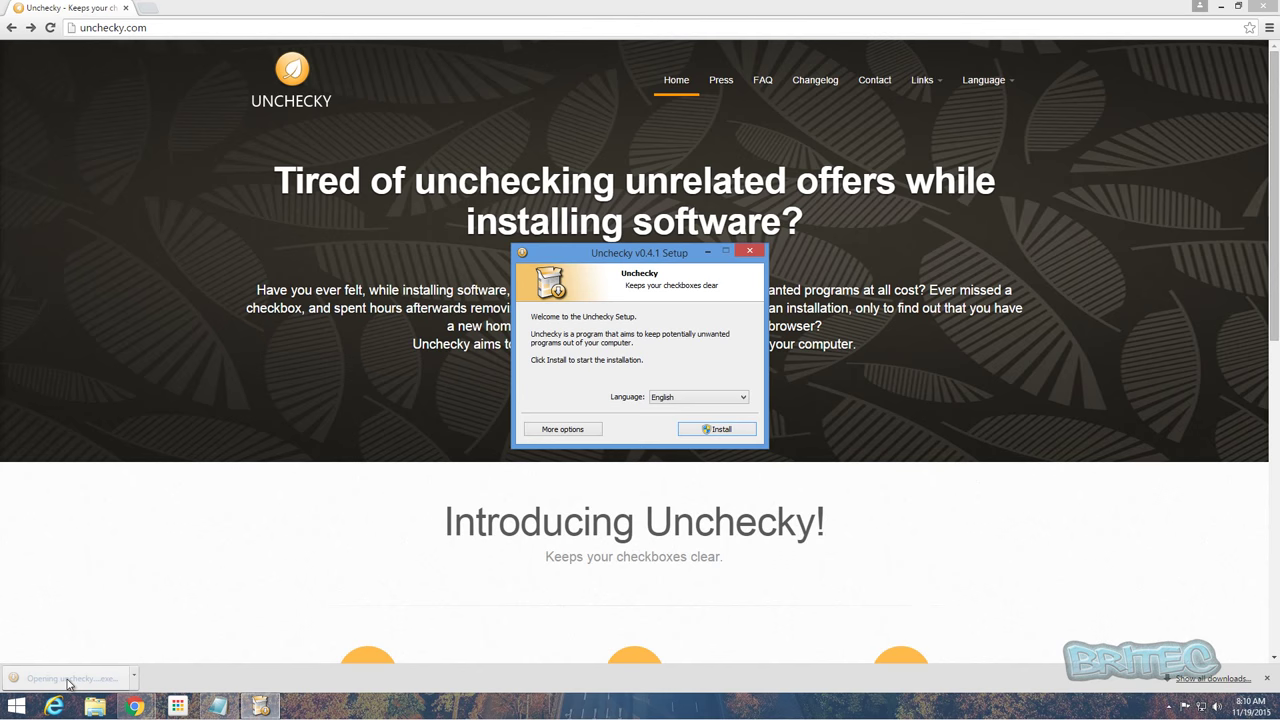
# Minimize the browser and install Unchecky in English, allowing the administrator prompt and finishing the setup
pyautogui.click(1219, 6)
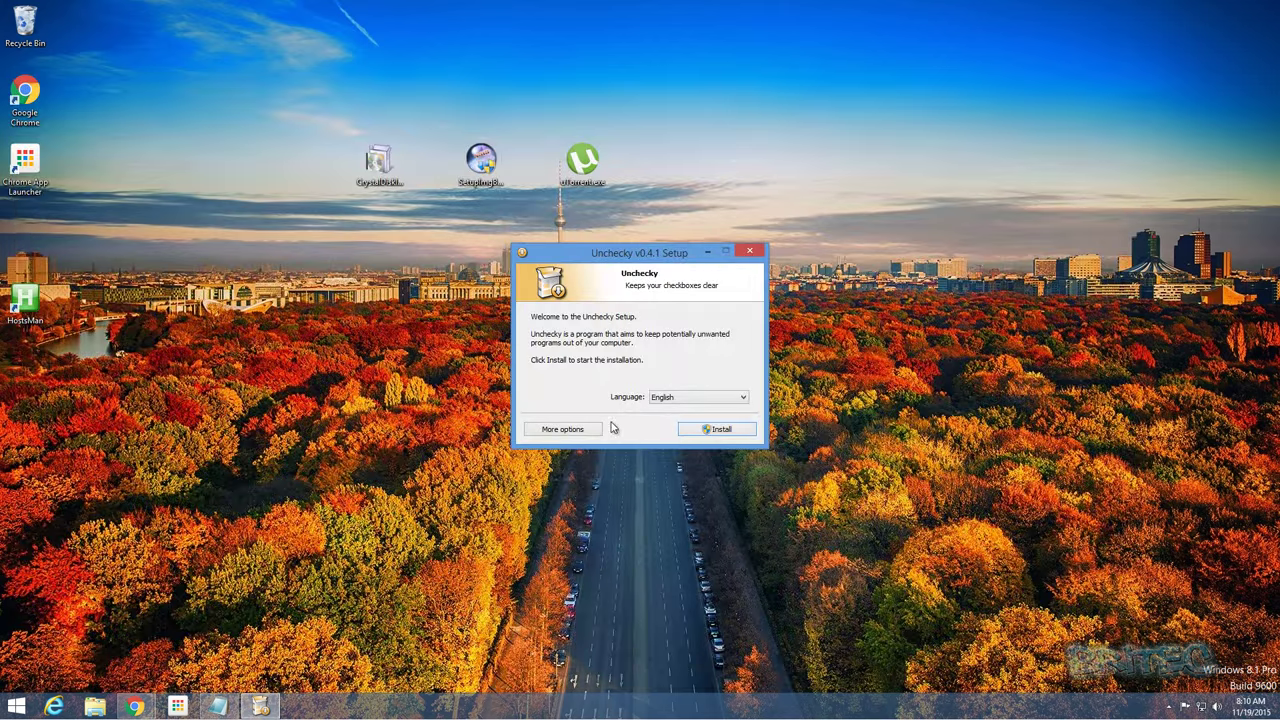
pyautogui.click(716, 430)
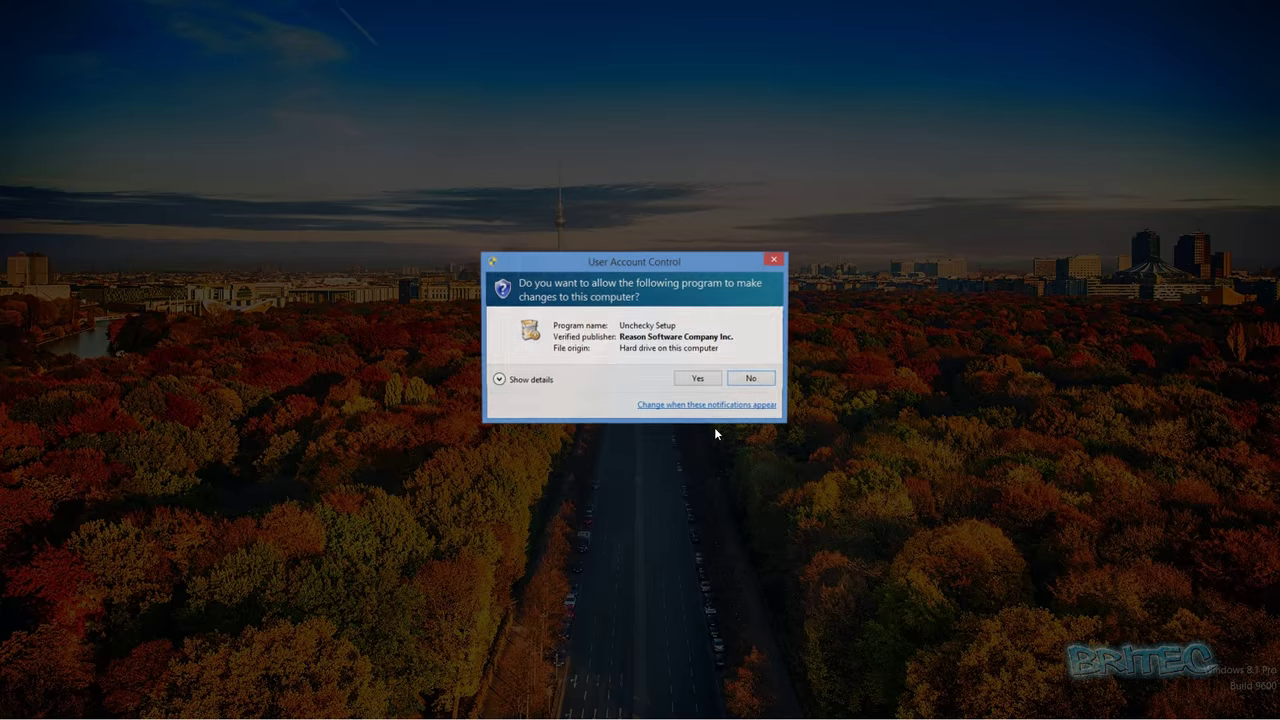
pyautogui.click(699, 381)
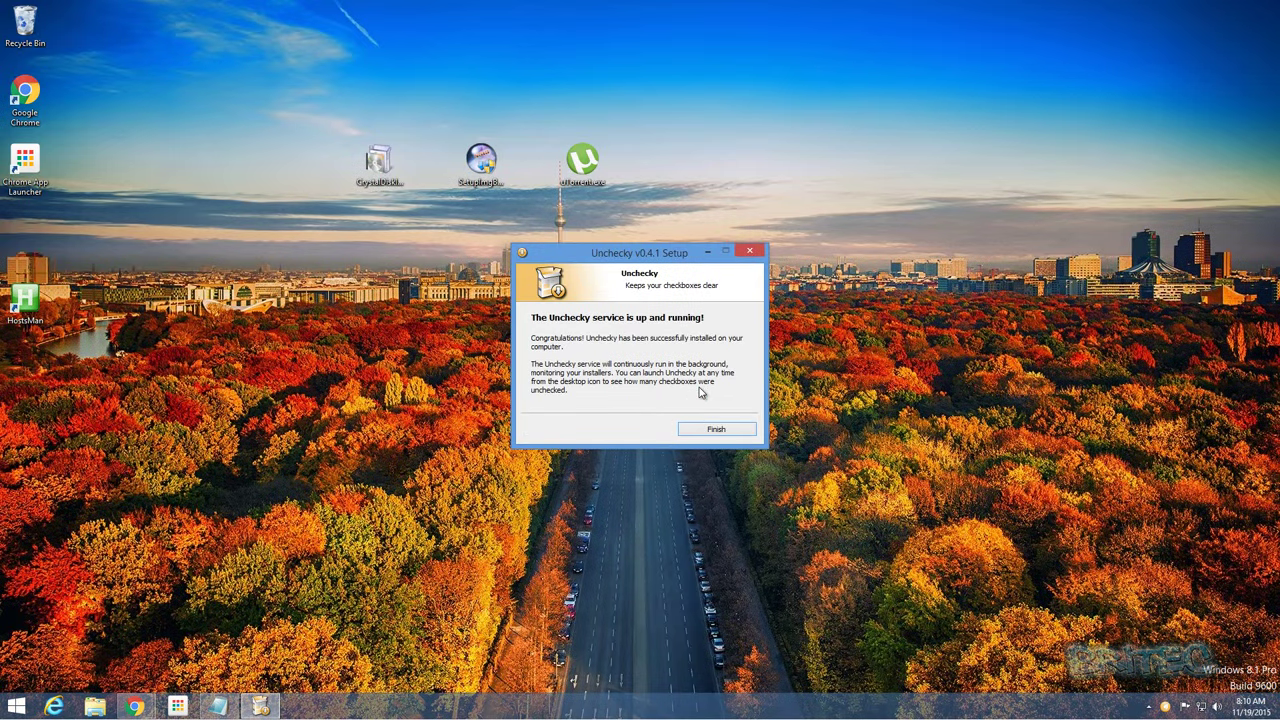
pyautogui.click(713, 430)
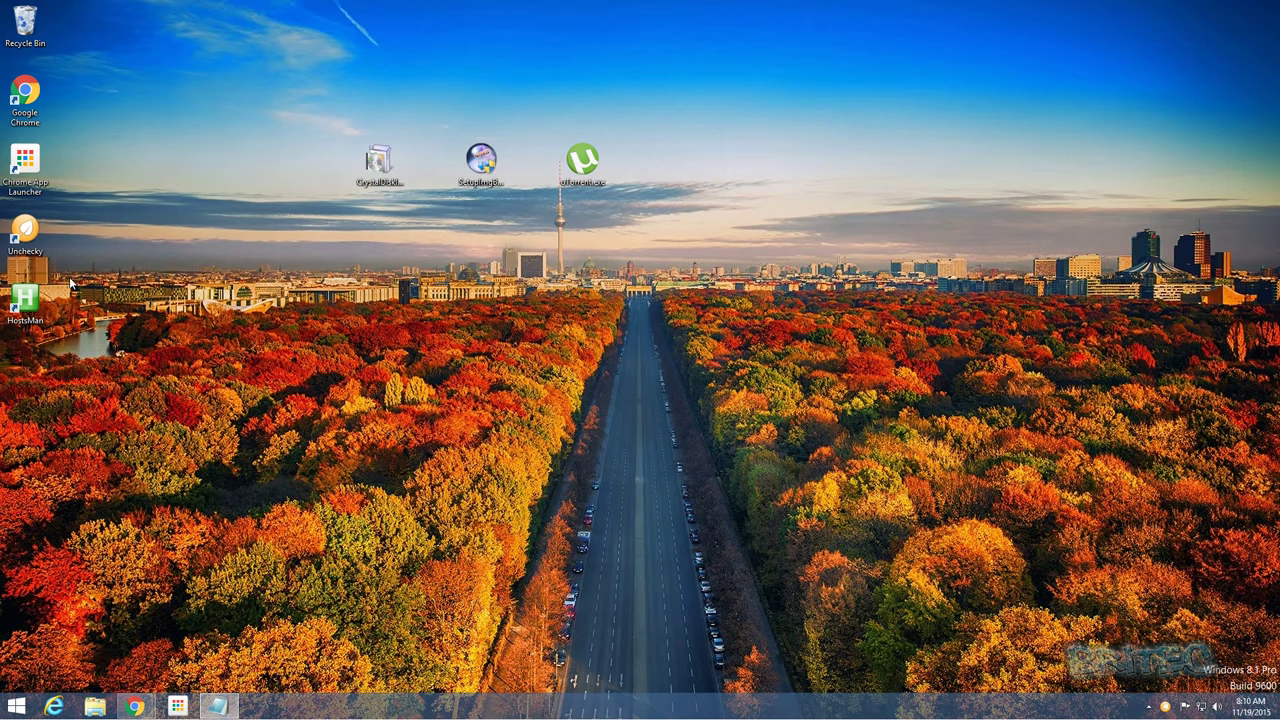
# Launch HostsMan with administrator permission and open the hosts file with the text editor
pyautogui.doubleClick(25, 298)
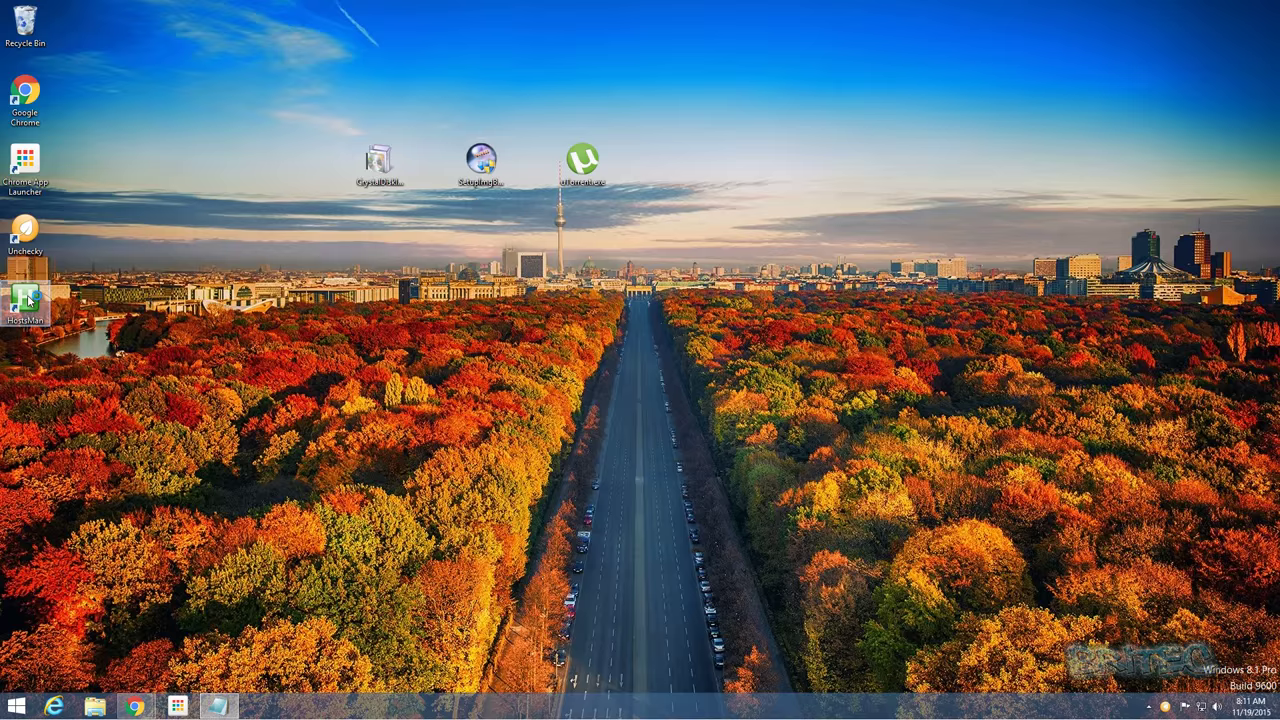
pyautogui.click(692, 379)
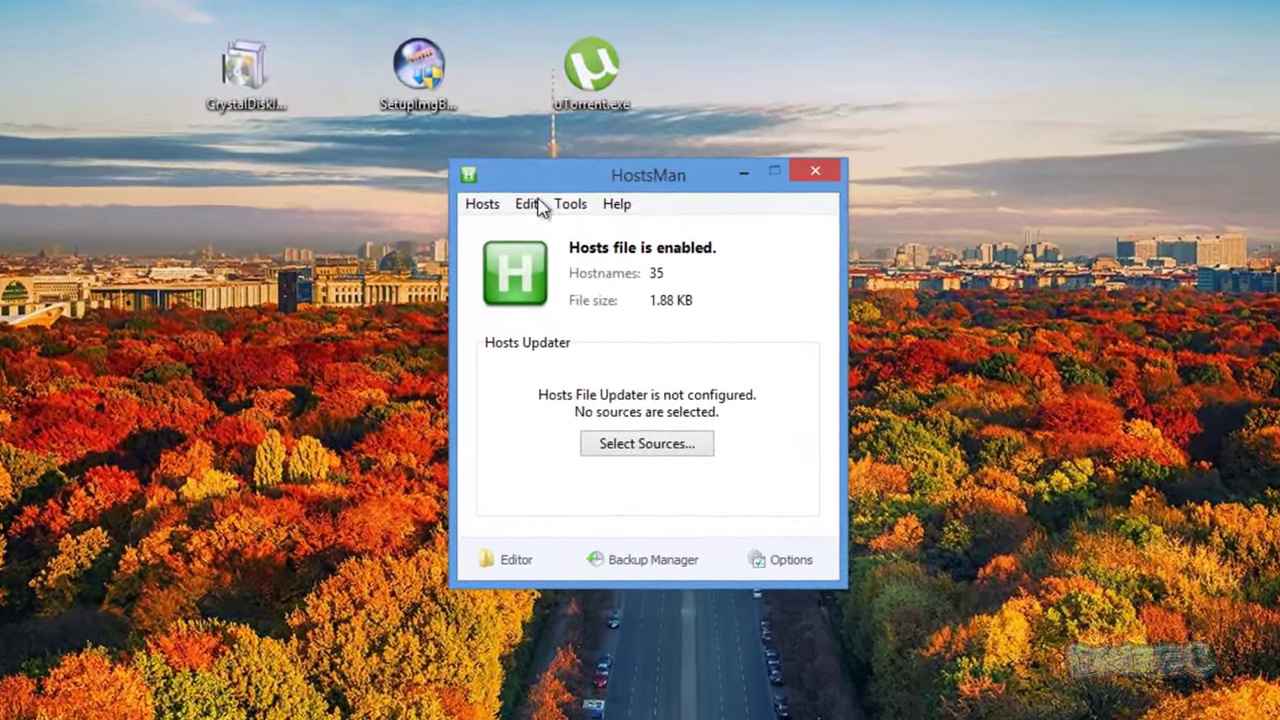
pyautogui.click(729, 255)
pyautogui.click(508, 296)
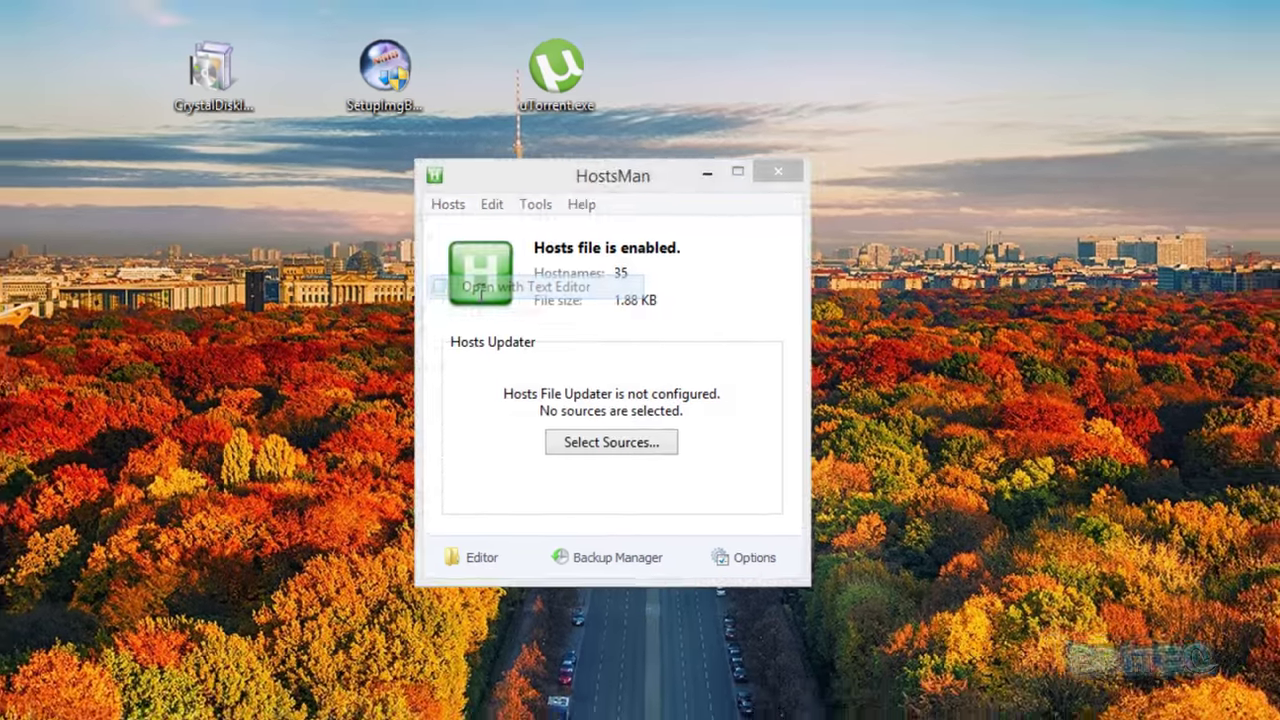
# Examine the domains blocked by Unchecky in the hosts file, highlighting mypcbackup.com and sweetpacks.com, and close the file and HostsMan
pyautogui.scroll(-6, 216, 501)
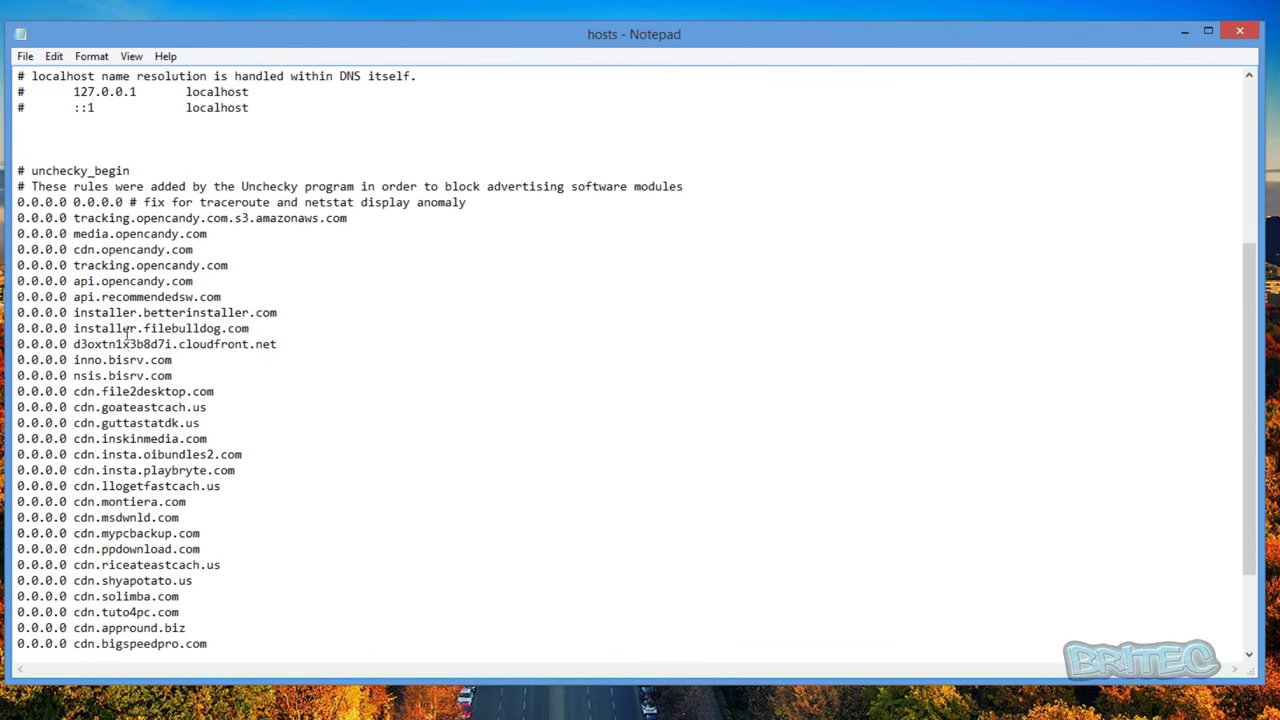
pyautogui.scroll(-3, 120, 541)
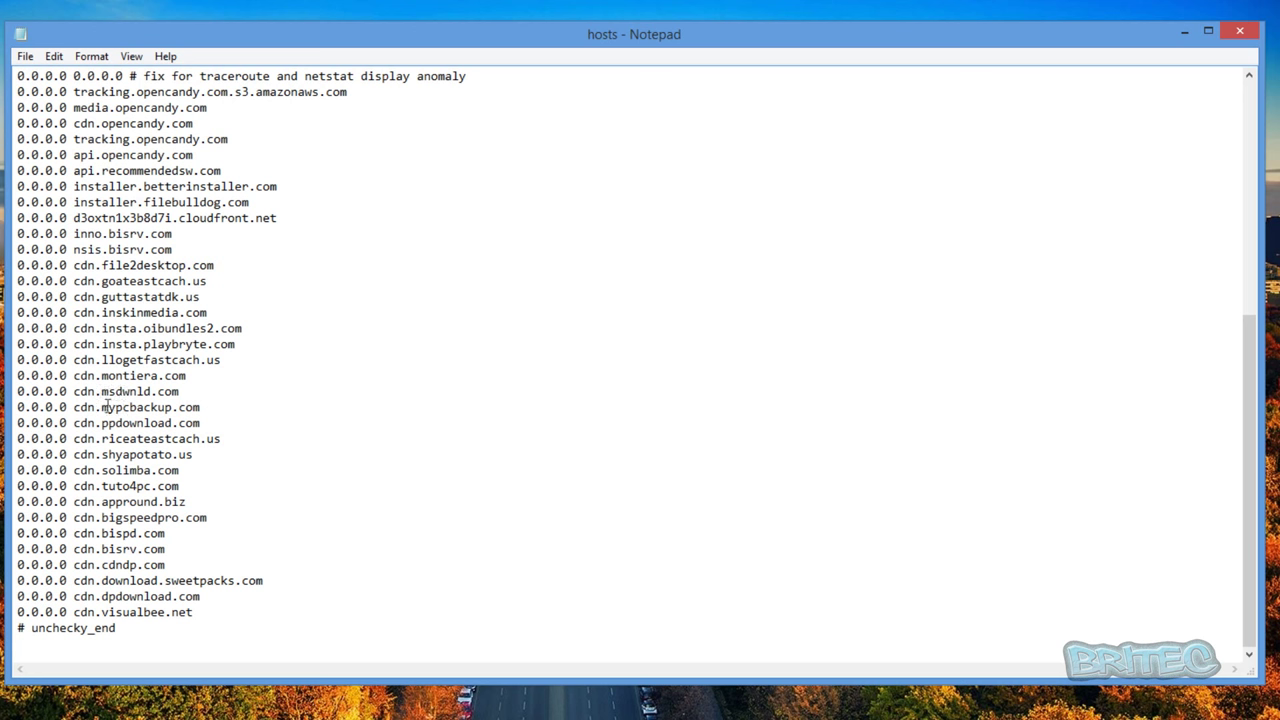
pyautogui.moveTo(102, 407); pyautogui.dragTo(203, 407)
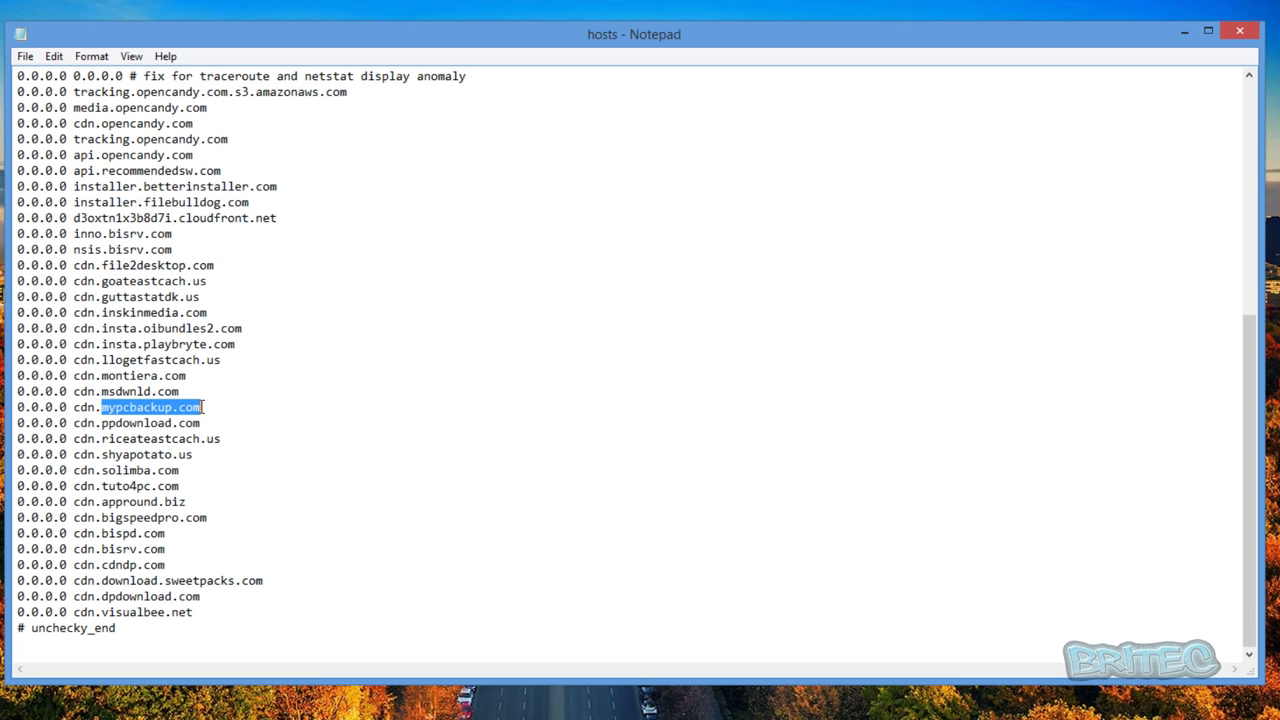
pyautogui.click(242, 341)
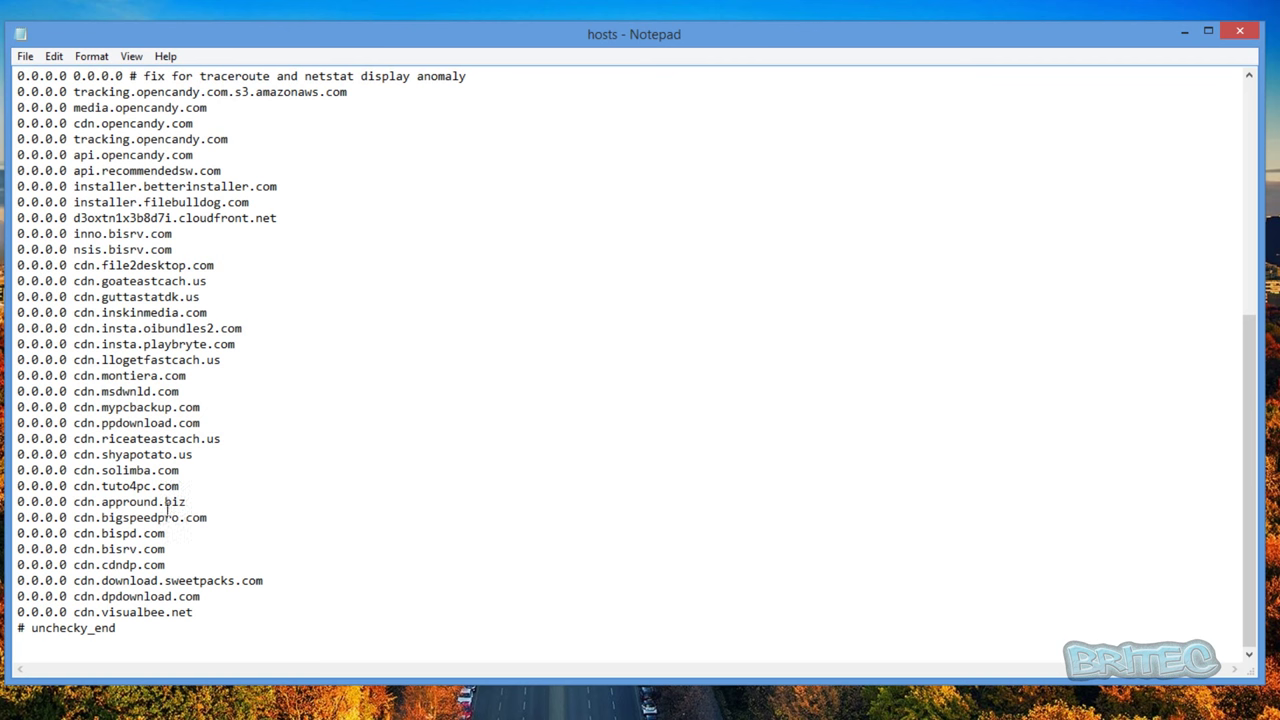
pyautogui.moveTo(276, 582); pyautogui.dragTo(157, 578)
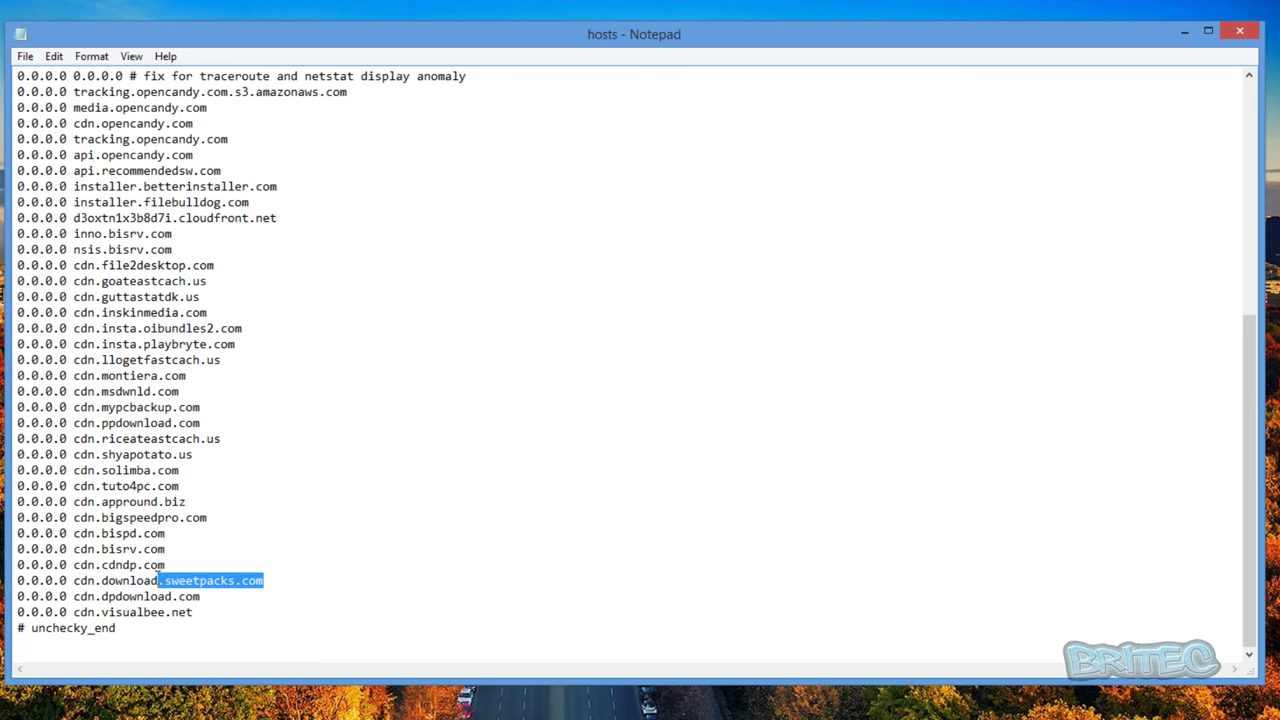
pyautogui.click(199, 615)
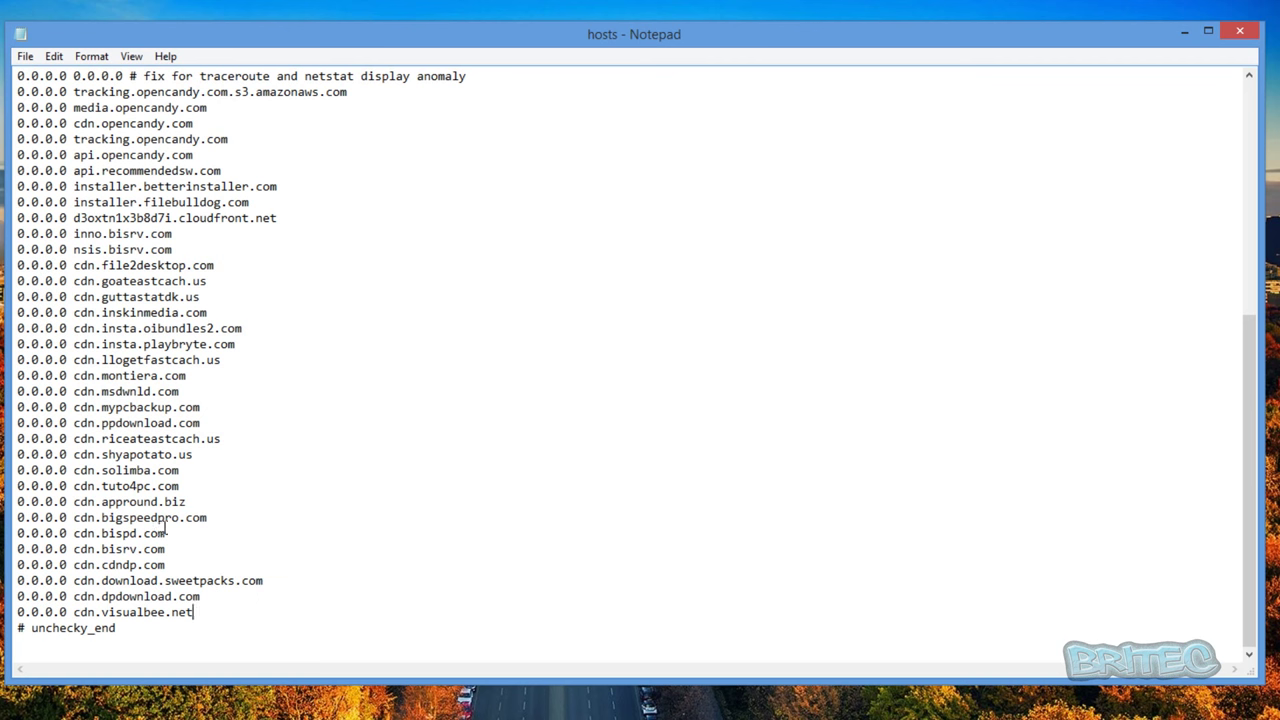
pyautogui.scroll(7, 165, 533)
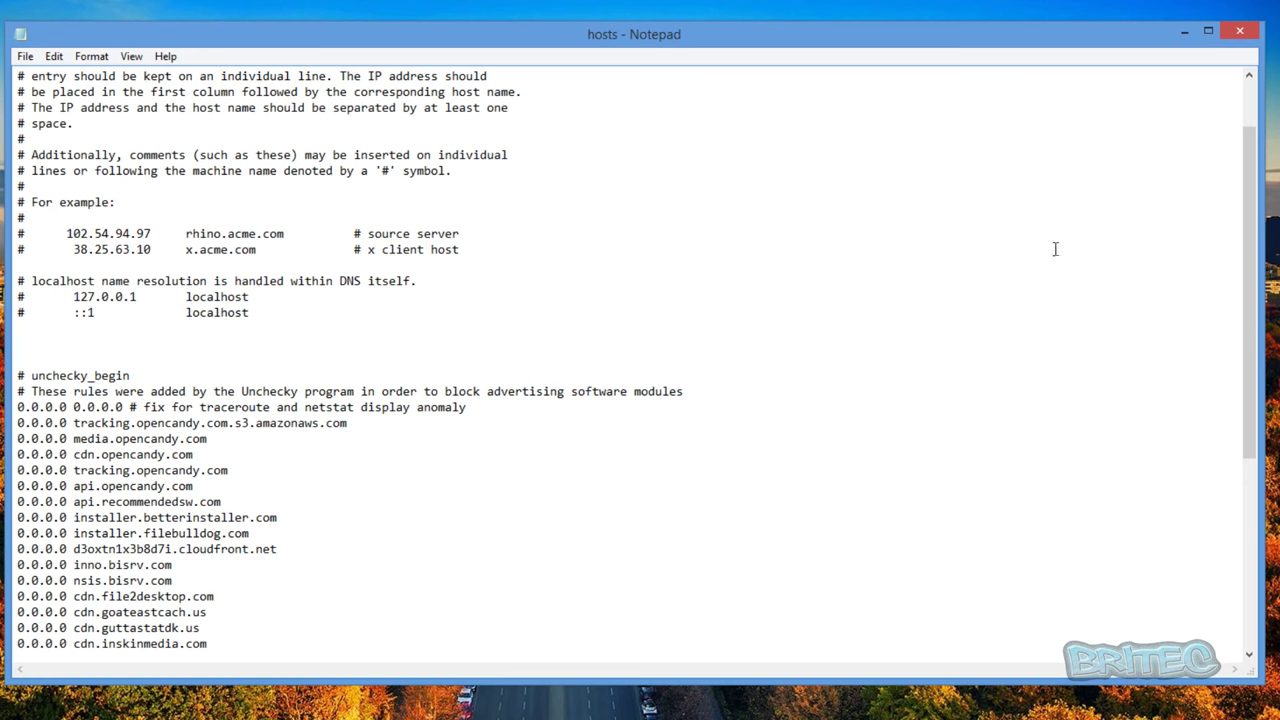
pyautogui.click(1240, 32)
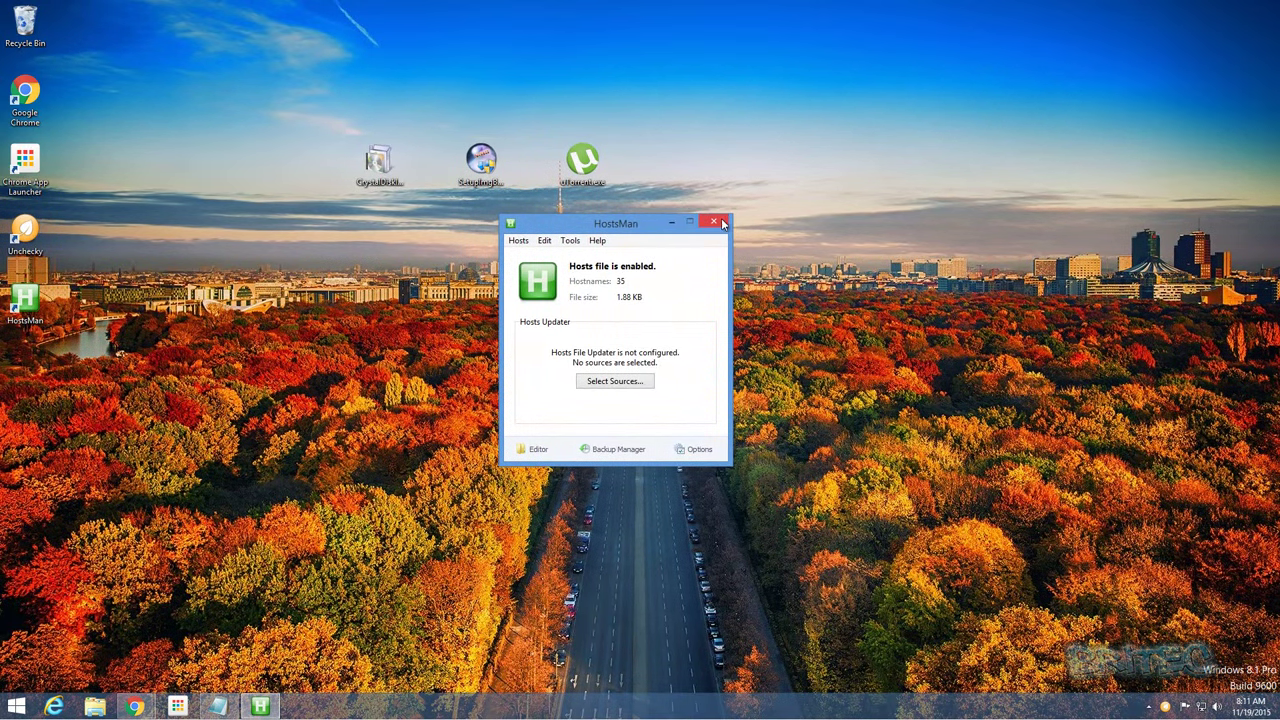
pyautogui.click(707, 220)
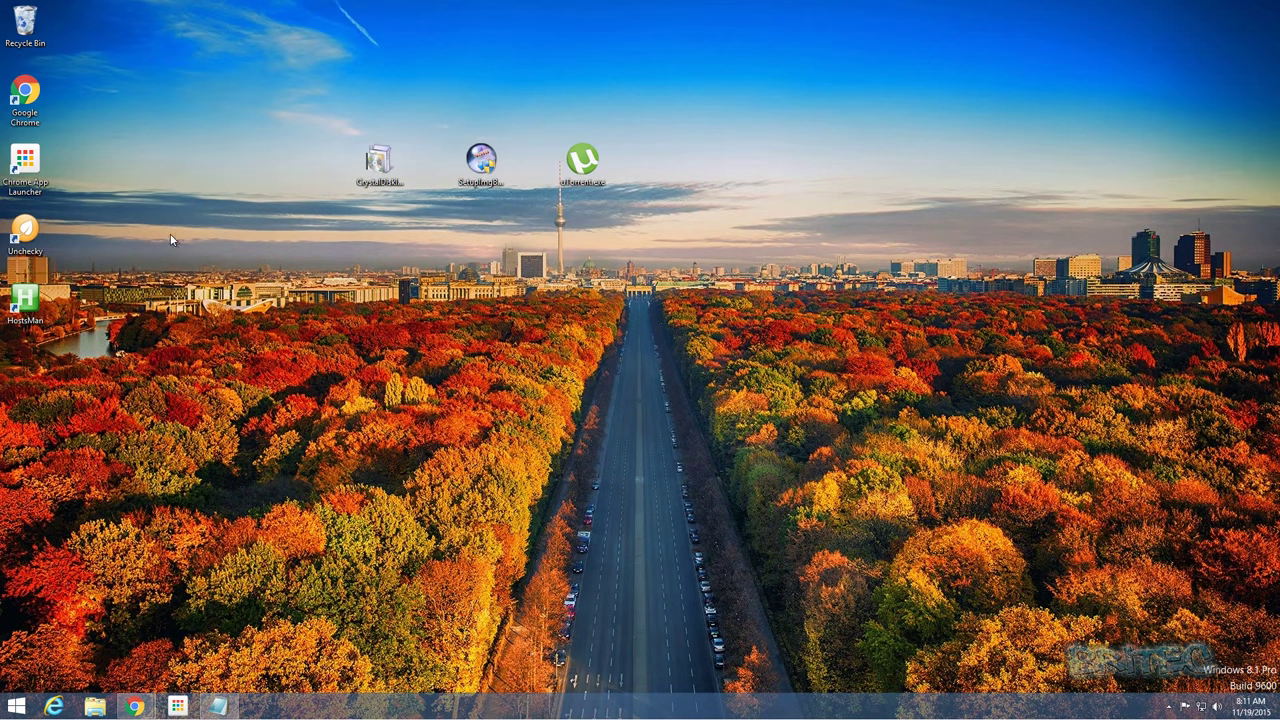
# Launch the uTorrent installer from the desktop with administrator permission and move its window to the middle of the desktop
pyautogui.doubleClick(590, 170)
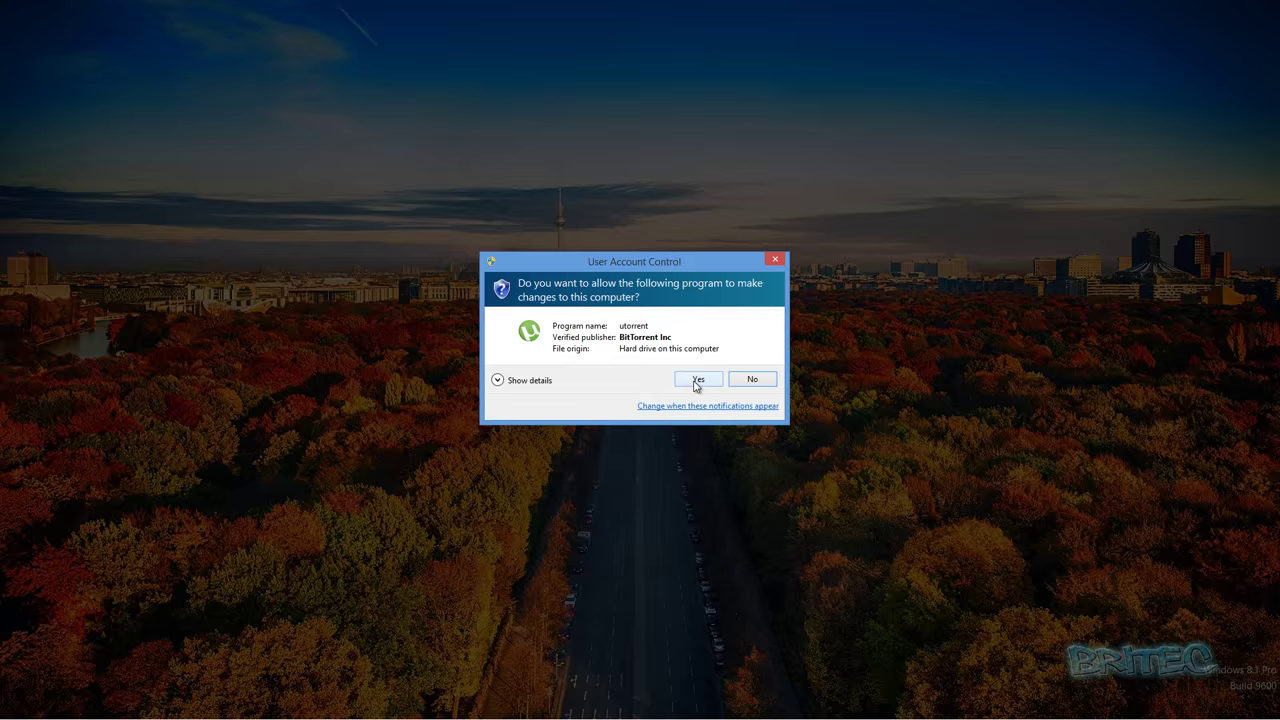
pyautogui.click(693, 380)
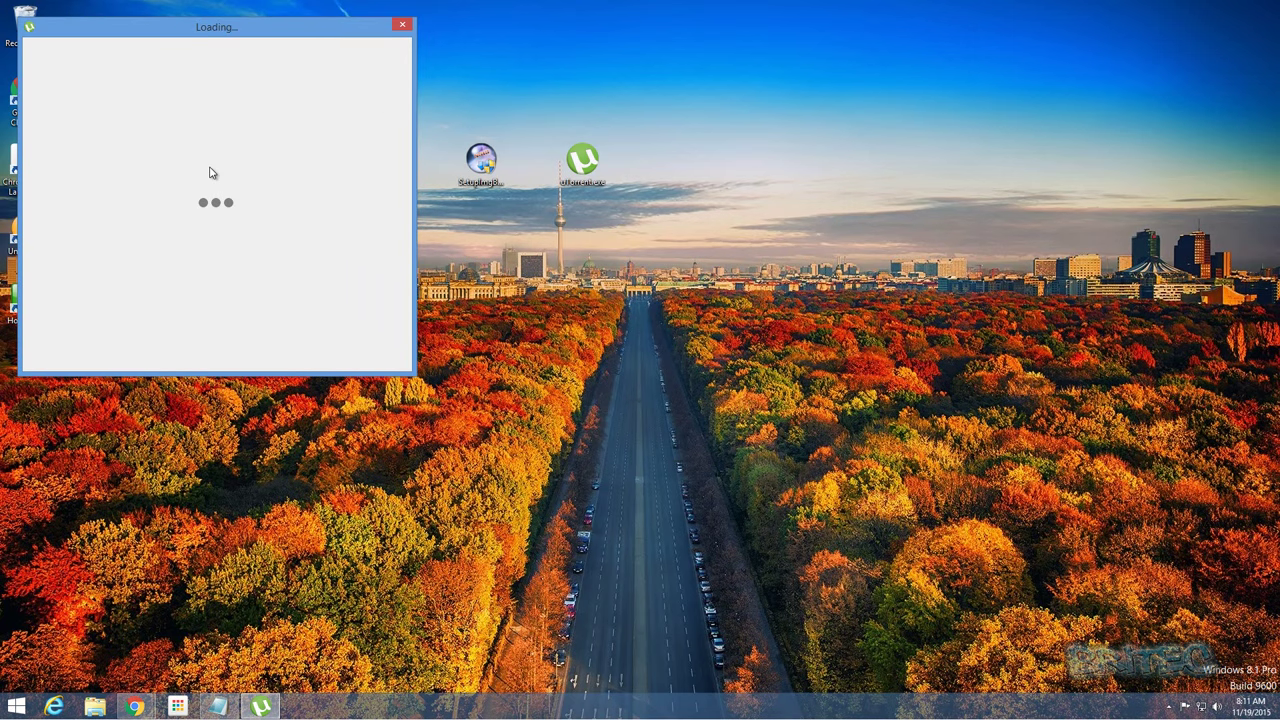
pyautogui.moveTo(457, 140); pyautogui.dragTo(539, 166)
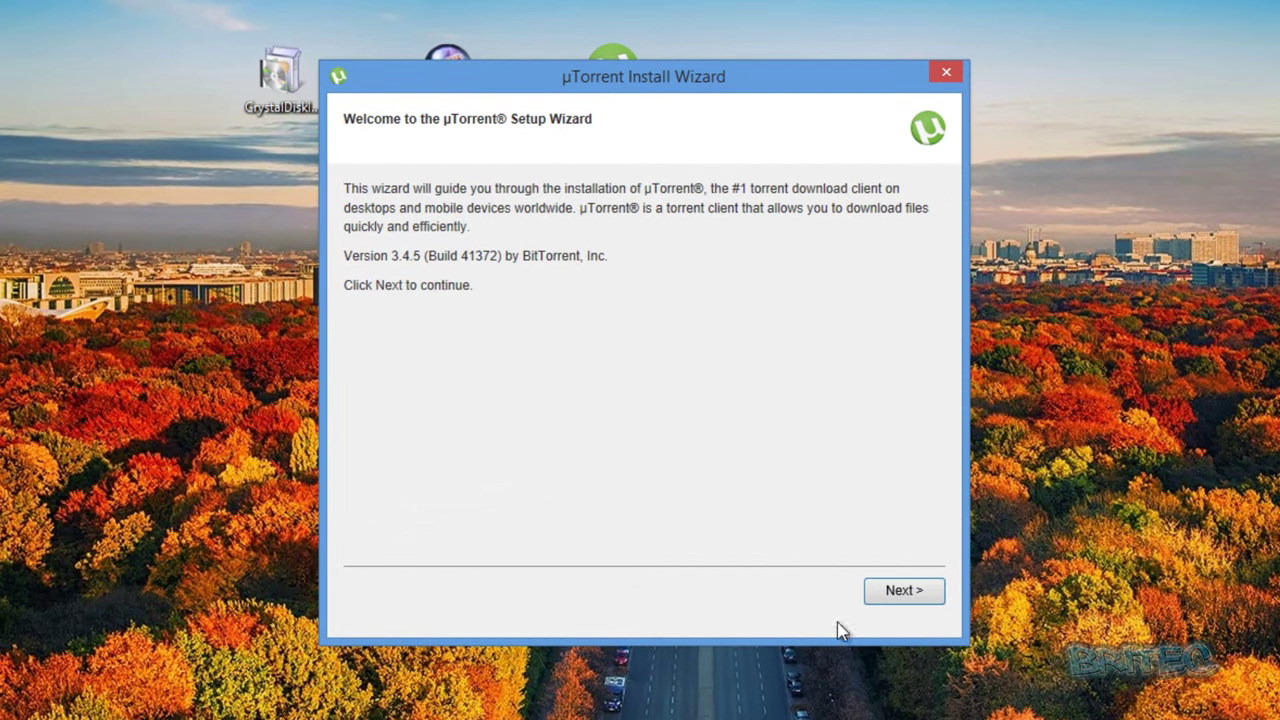
# Advance the µTorrent Install Wizard to the BitTorrent Bundle offer, keeping the preselected desktop icon, firewall and startup options
pyautogui.click(912, 598)
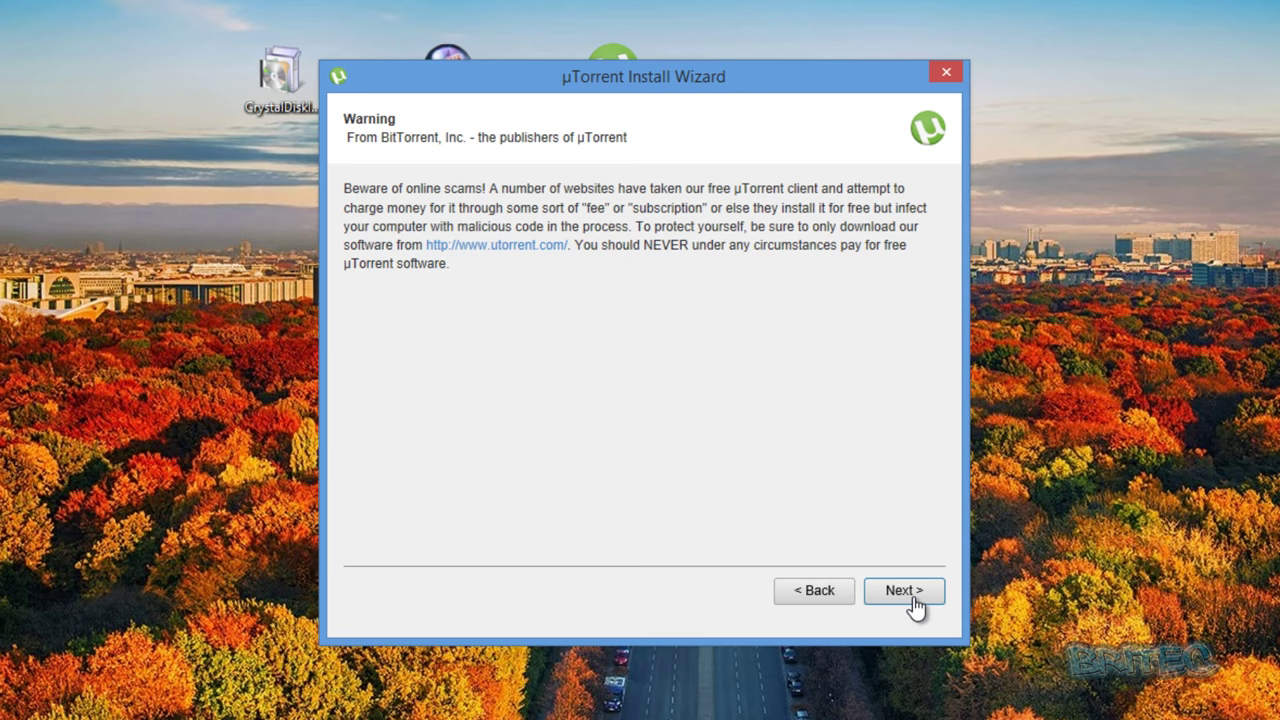
pyautogui.click(912, 598)
pyautogui.click(912, 598)
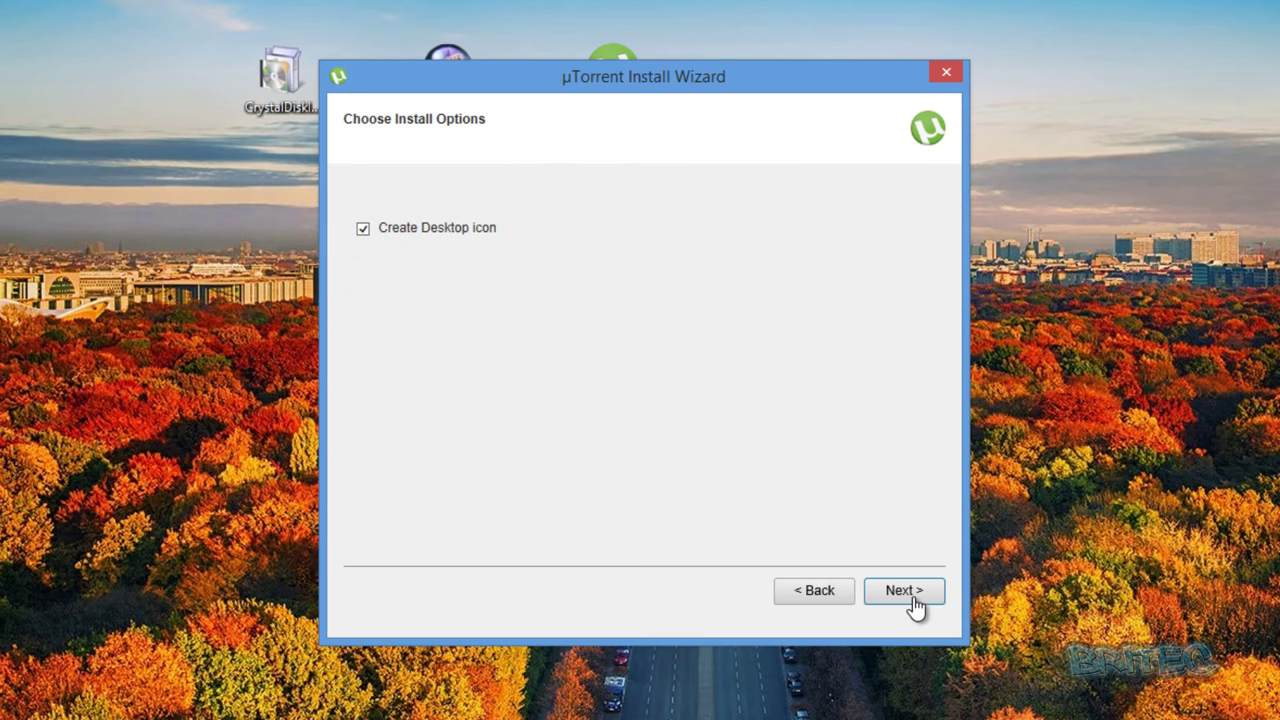
pyautogui.click(912, 598)
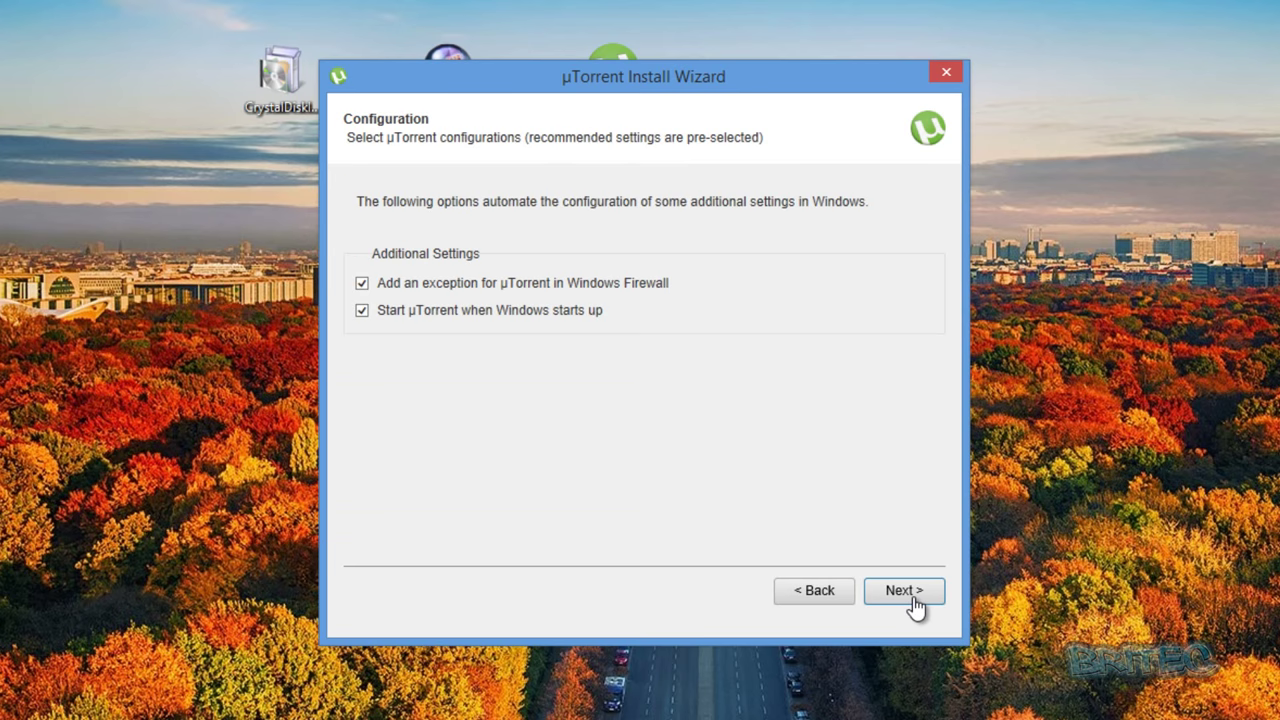
pyautogui.click(912, 598)
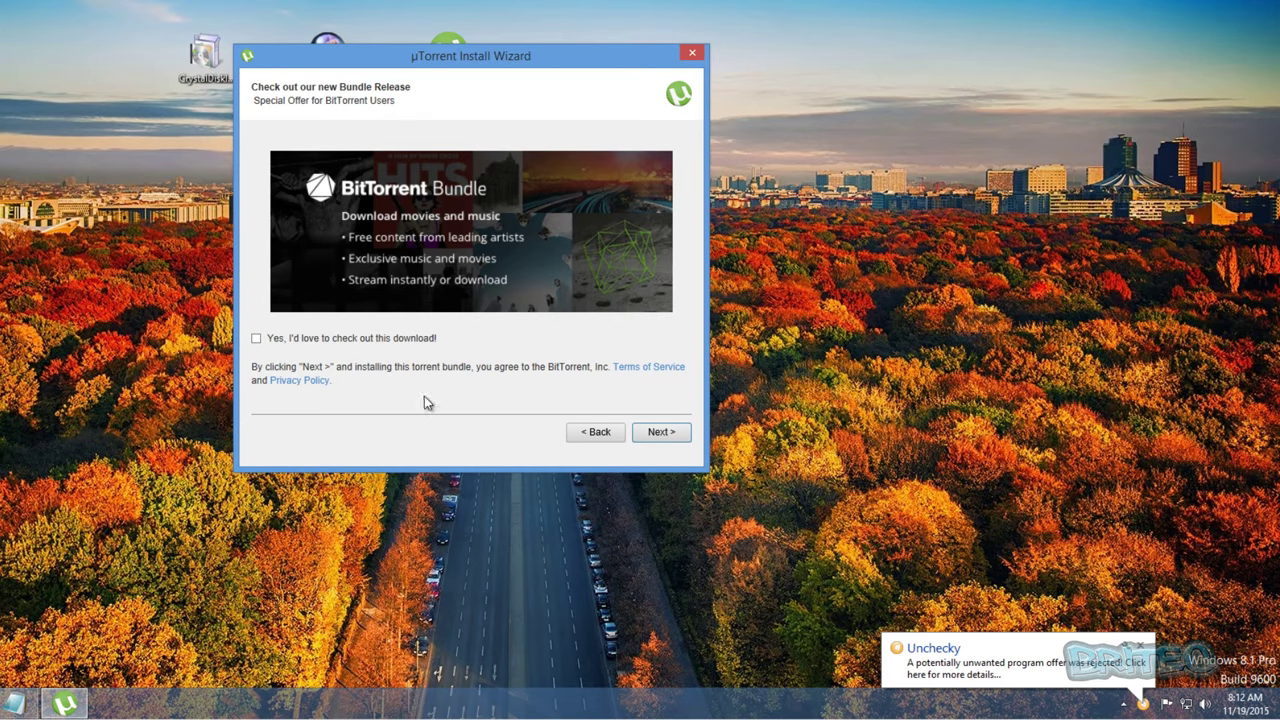
# Try to opt in to the BitTorrent Bundle download, and decline the potentially unwanted offer in Unchecky's warning
pyautogui.click(257, 340)
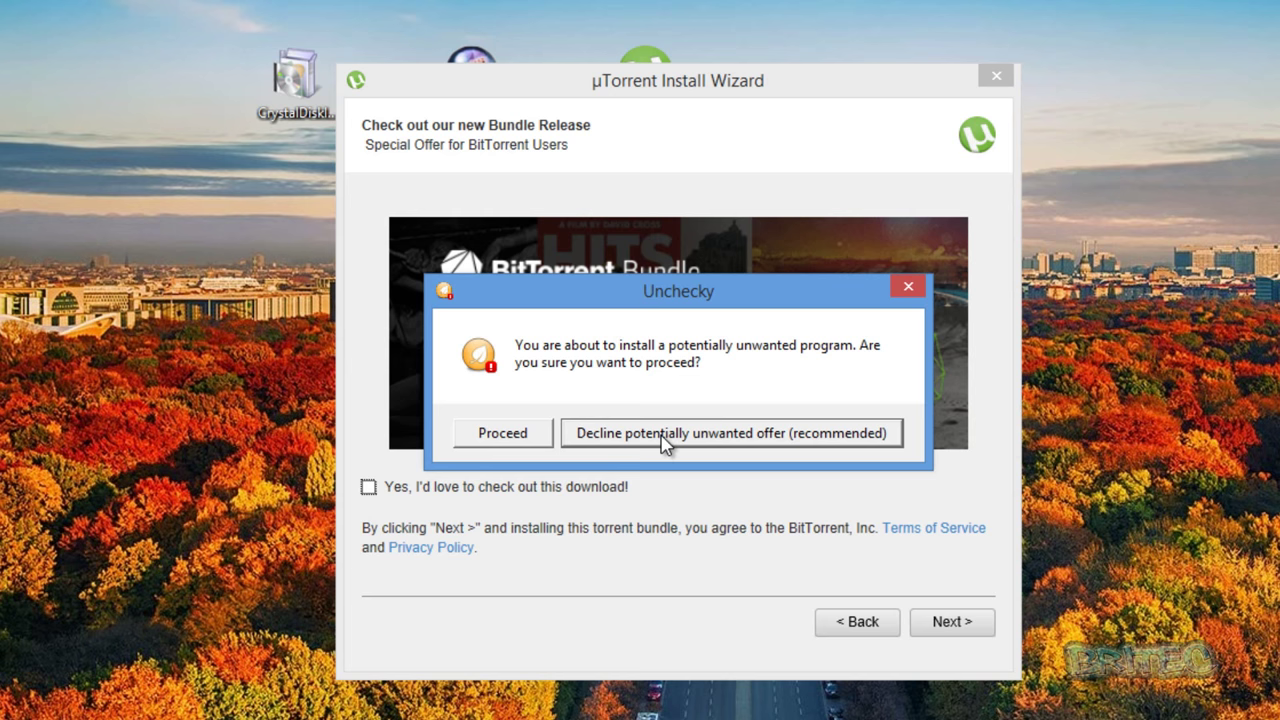
pyautogui.click(744, 444)
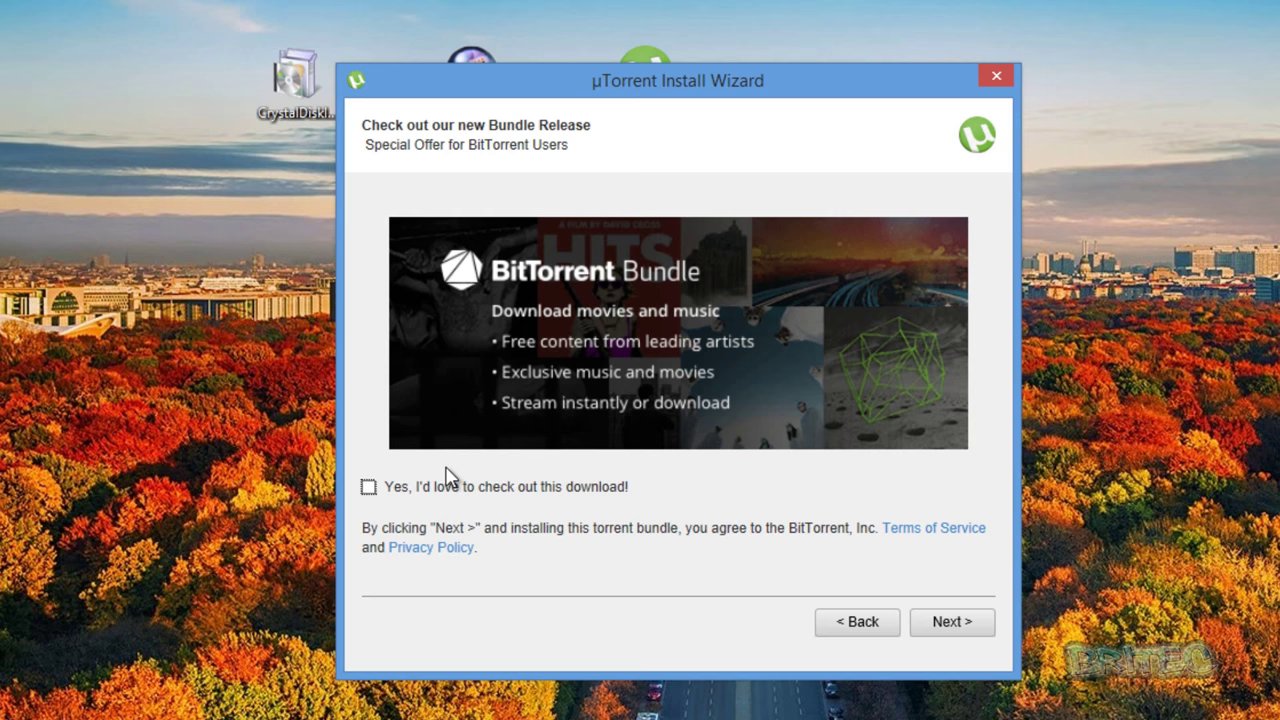
# Check the wizard page after the bundle offer, and go back and exit the µTorrent setup without installing
pyautogui.click(962, 630)
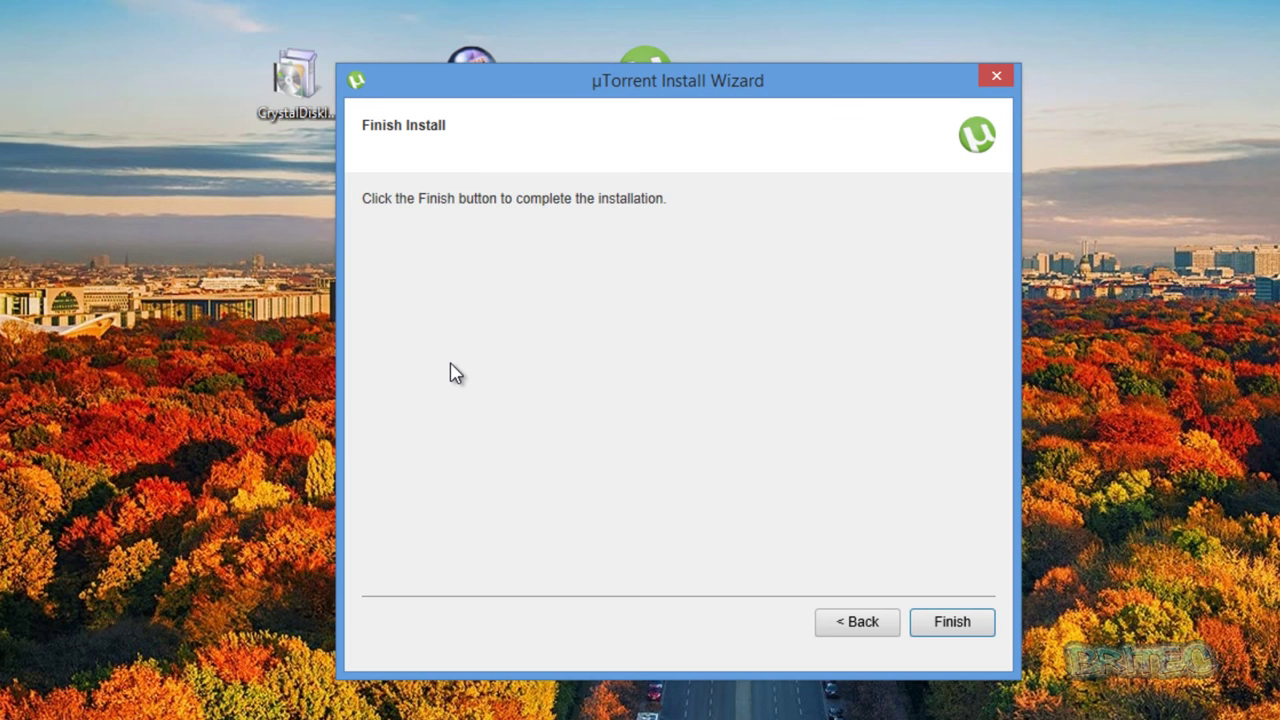
pyautogui.click(858, 630)
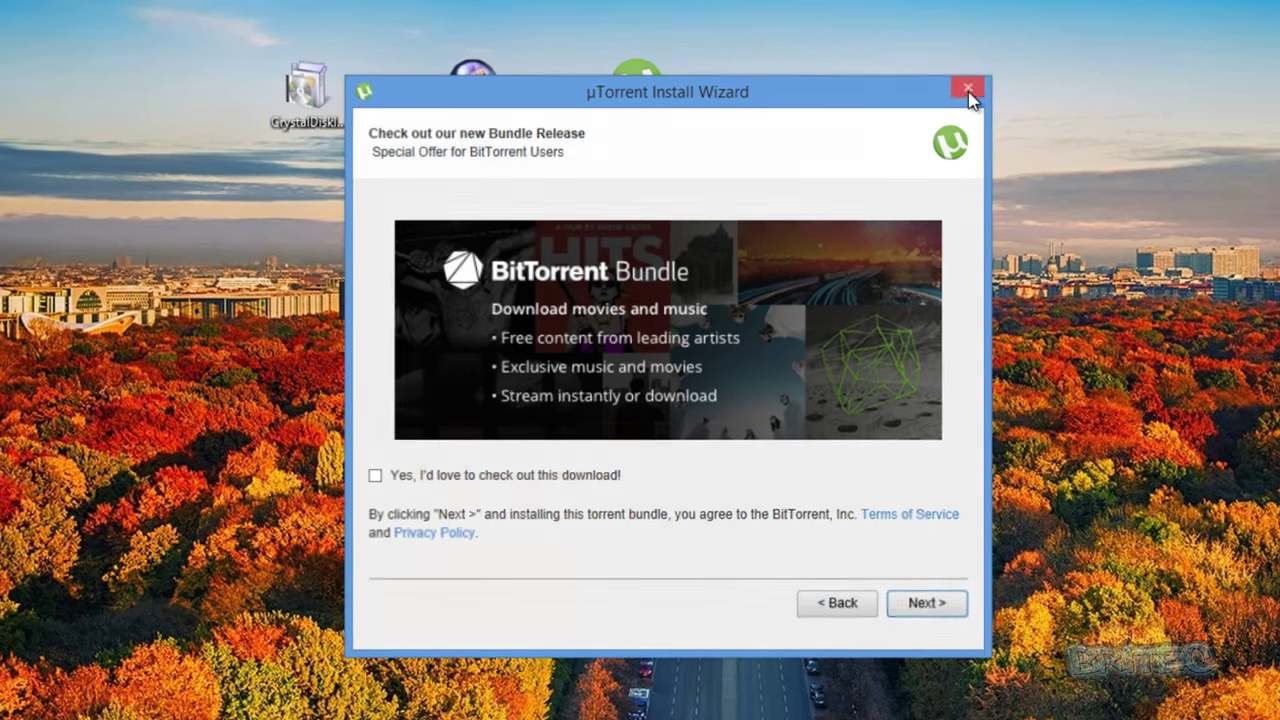
pyautogui.click(968, 91)
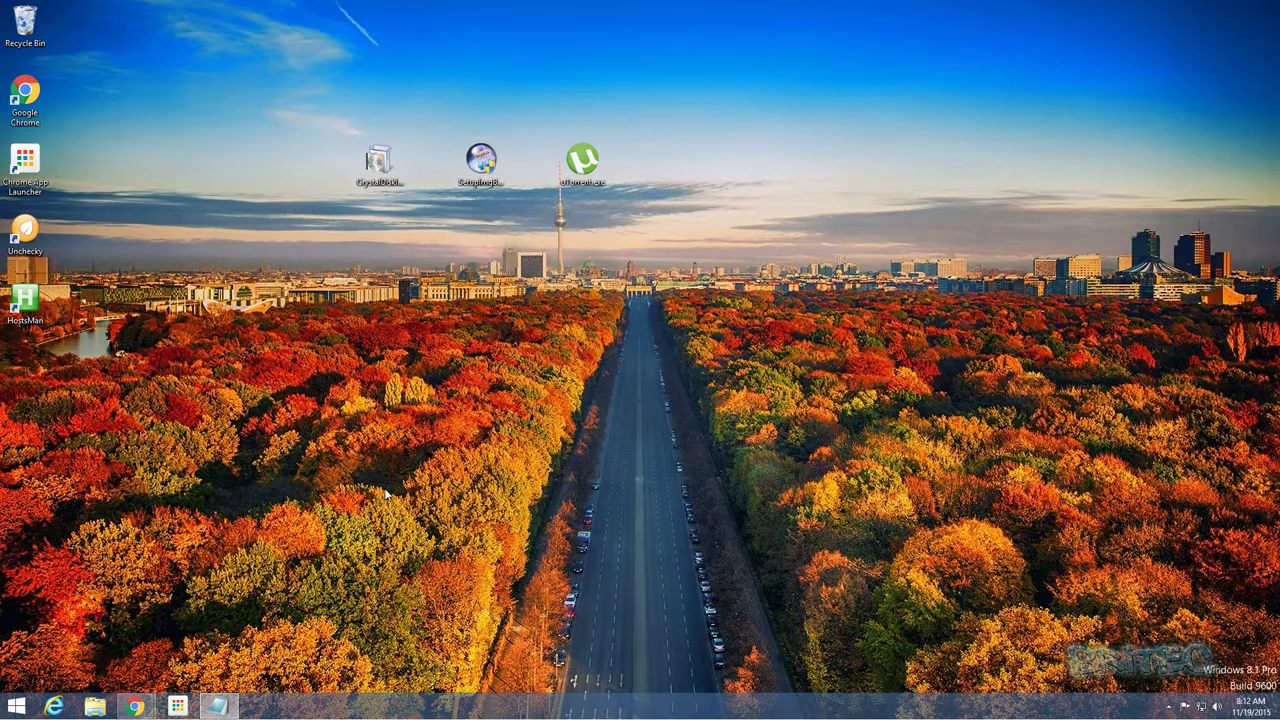
# Bring up the untitled Notepad list of 127.0.0.1 host entries, highlight all of its lines, and minimize it
pyautogui.click(217, 706)
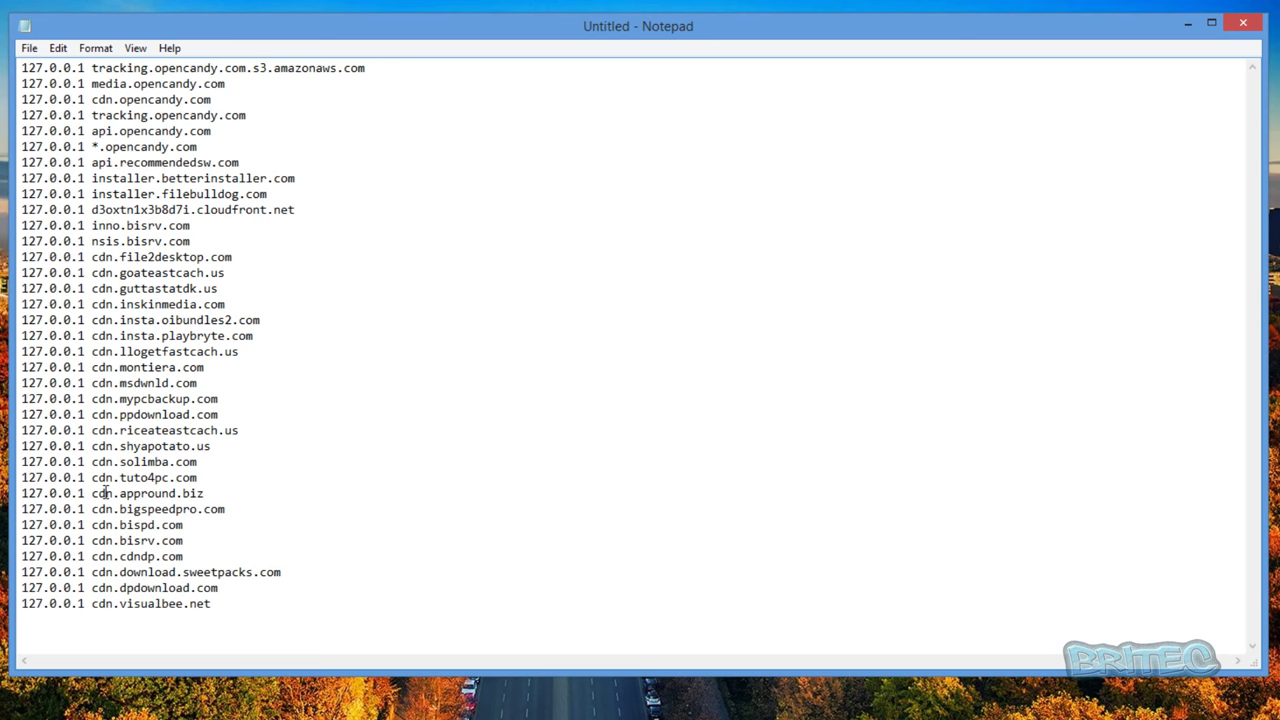
pyautogui.moveTo(212, 604); pyautogui.dragTo(22, 68)
pyautogui.click(408, 262)
pyautogui.click(1188, 22)
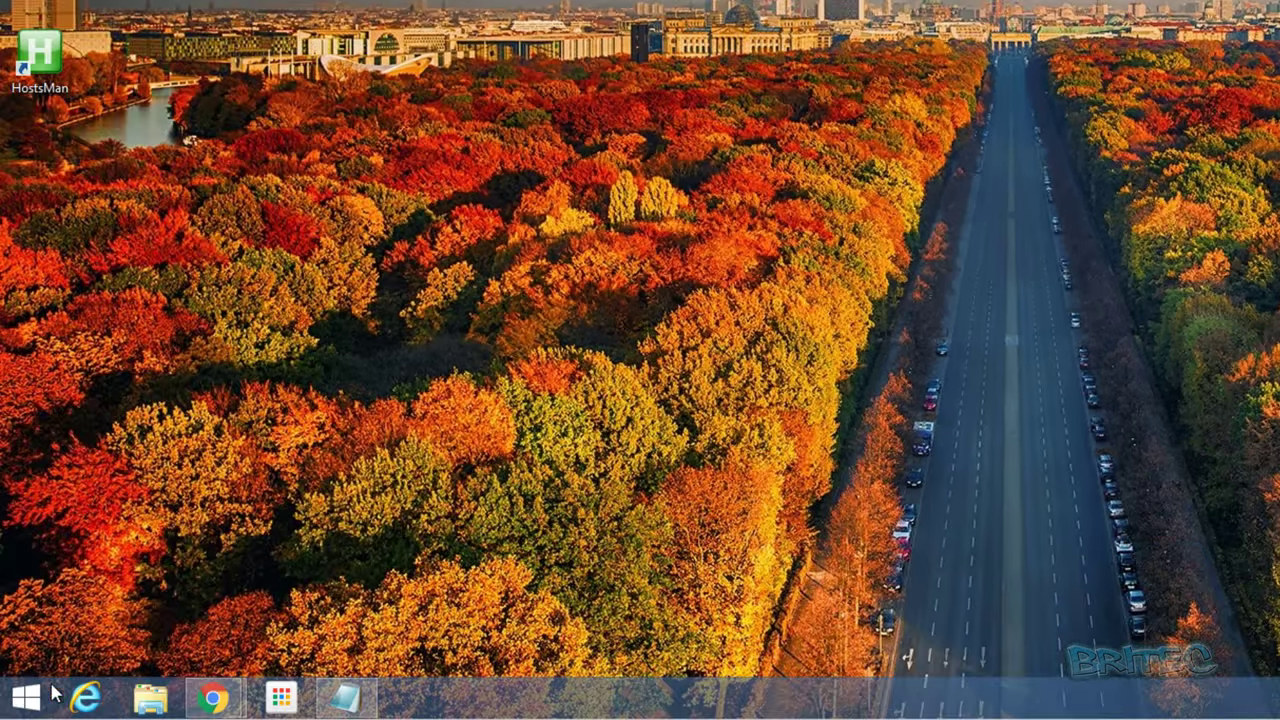
# Uninstall Unchecky v0.4.1 together with its saved settings, and close the list of installed programs
pyautogui.rightClick(37, 702)
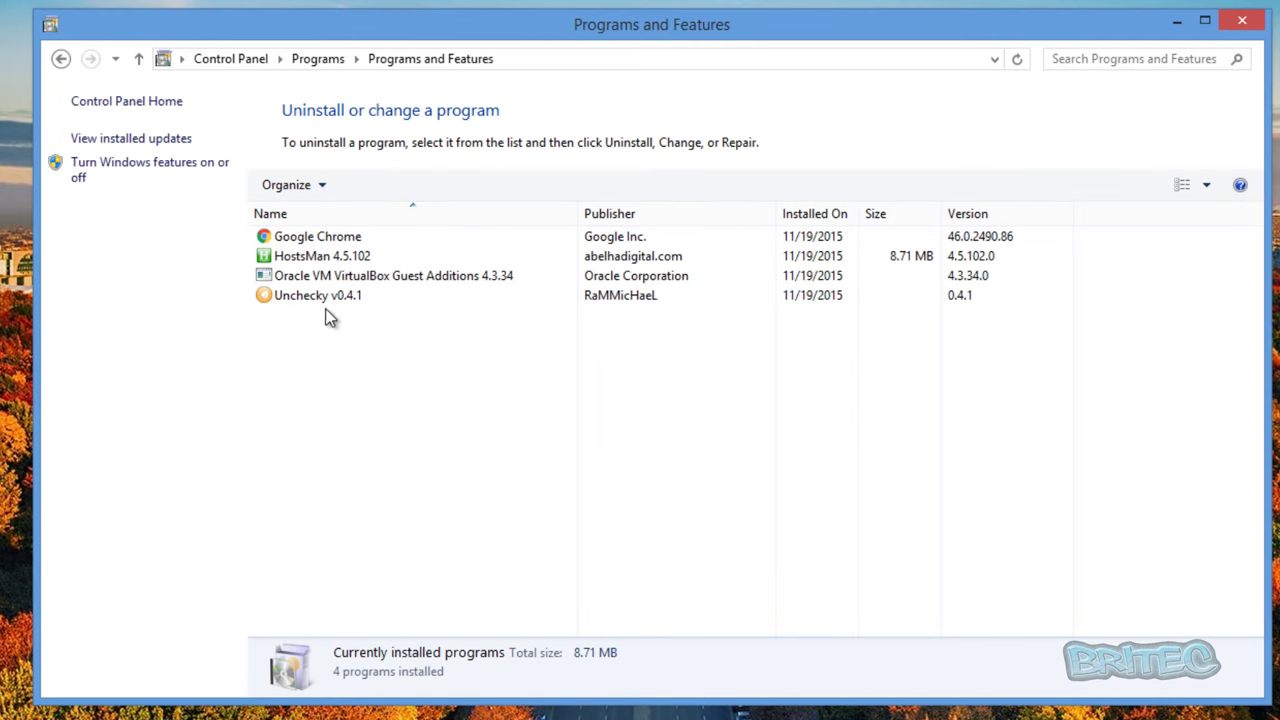
pyautogui.click(451, 225)
pyautogui.click(368, 184)
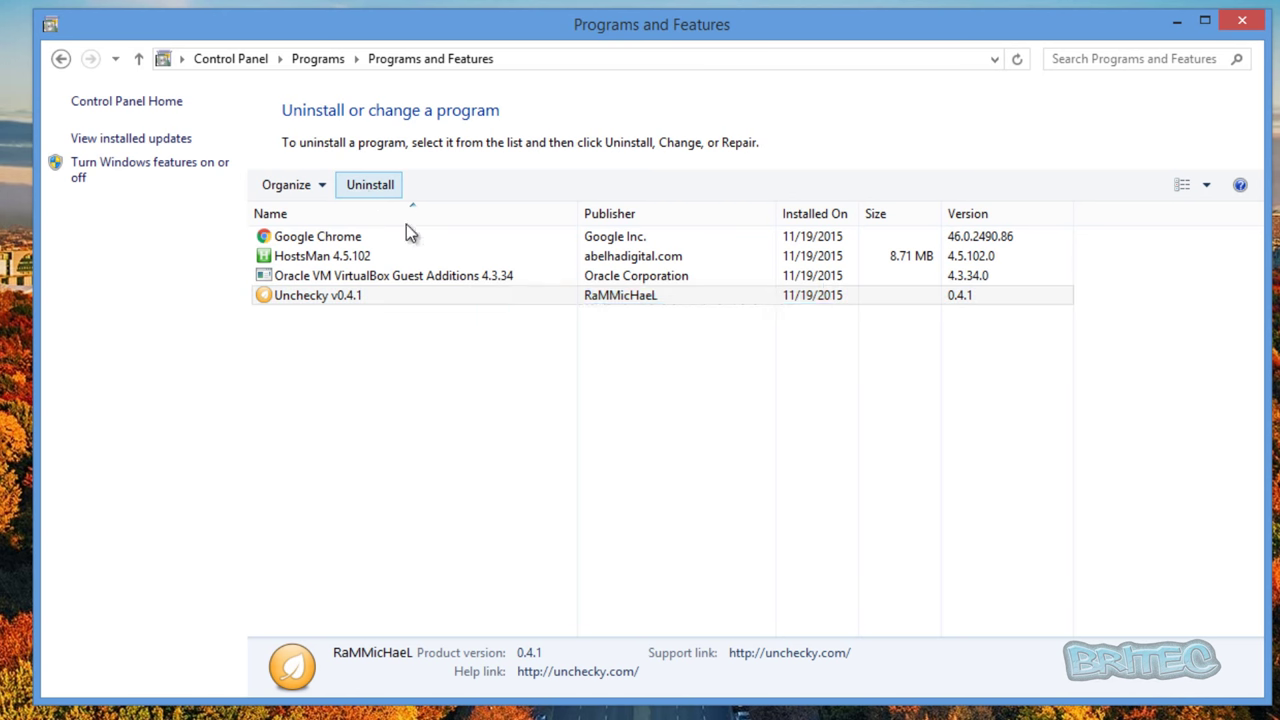
pyautogui.click(497, 426)
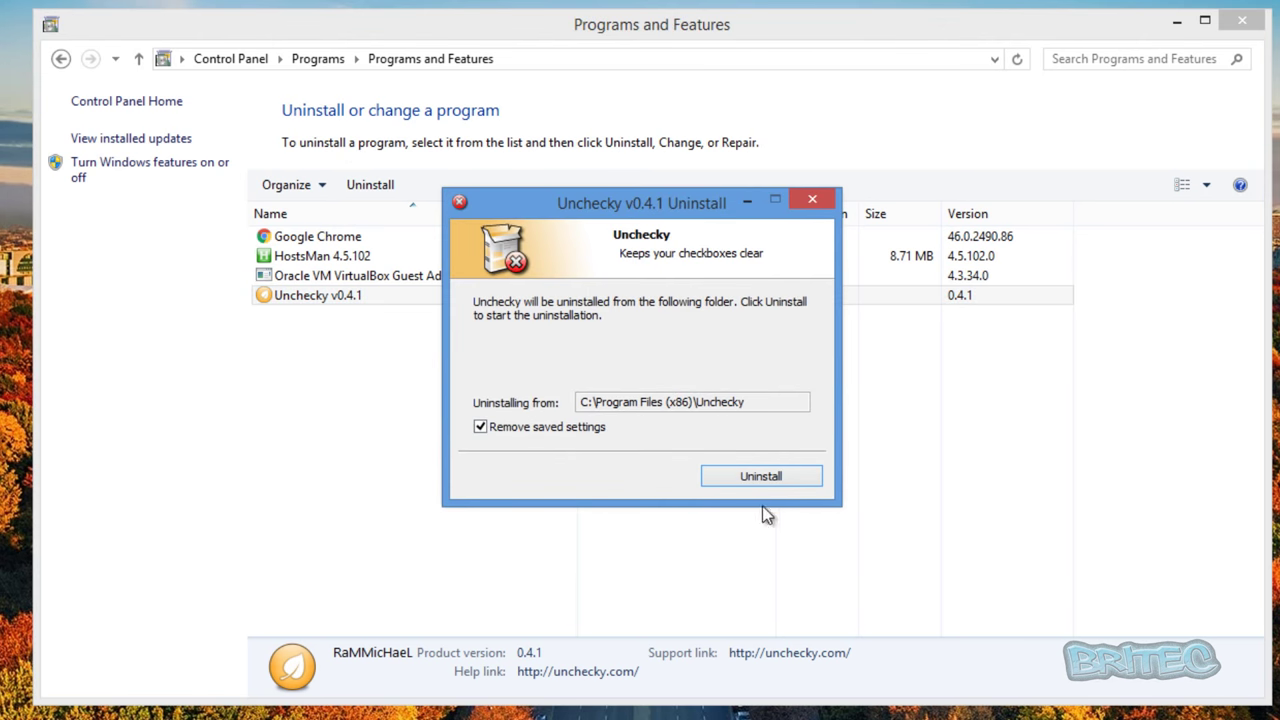
pyautogui.click(753, 479)
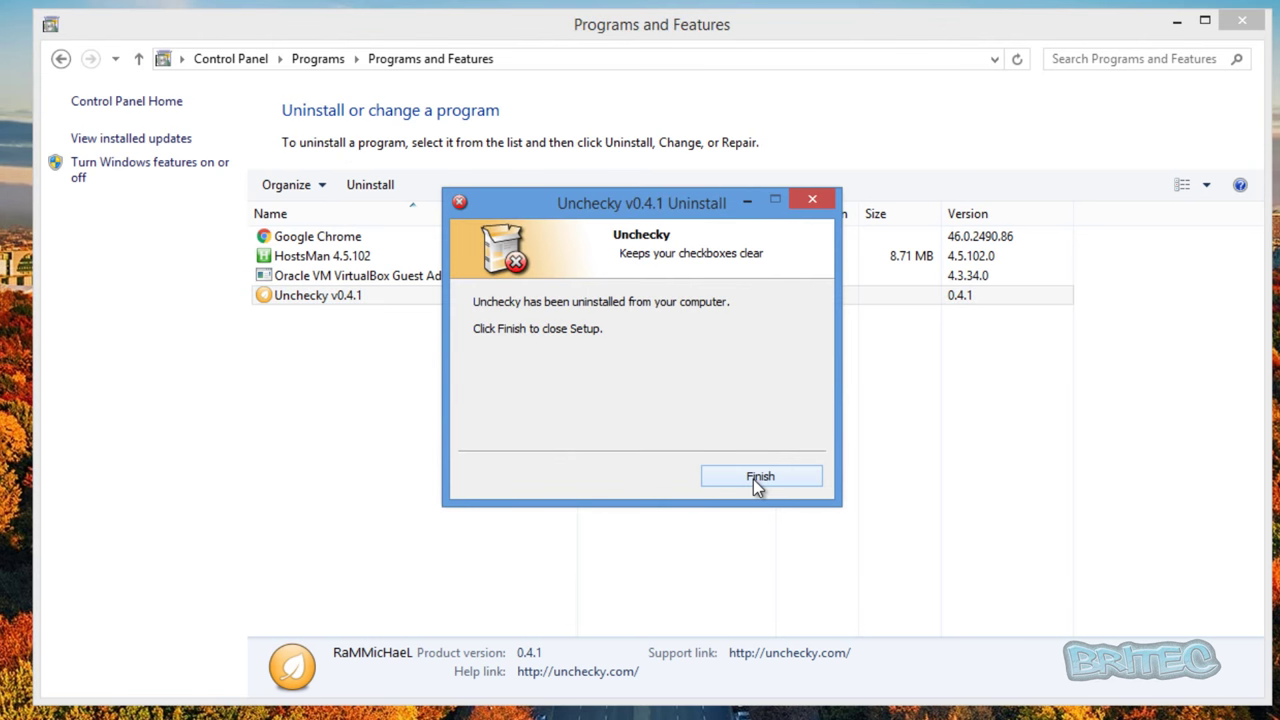
pyautogui.click(758, 478)
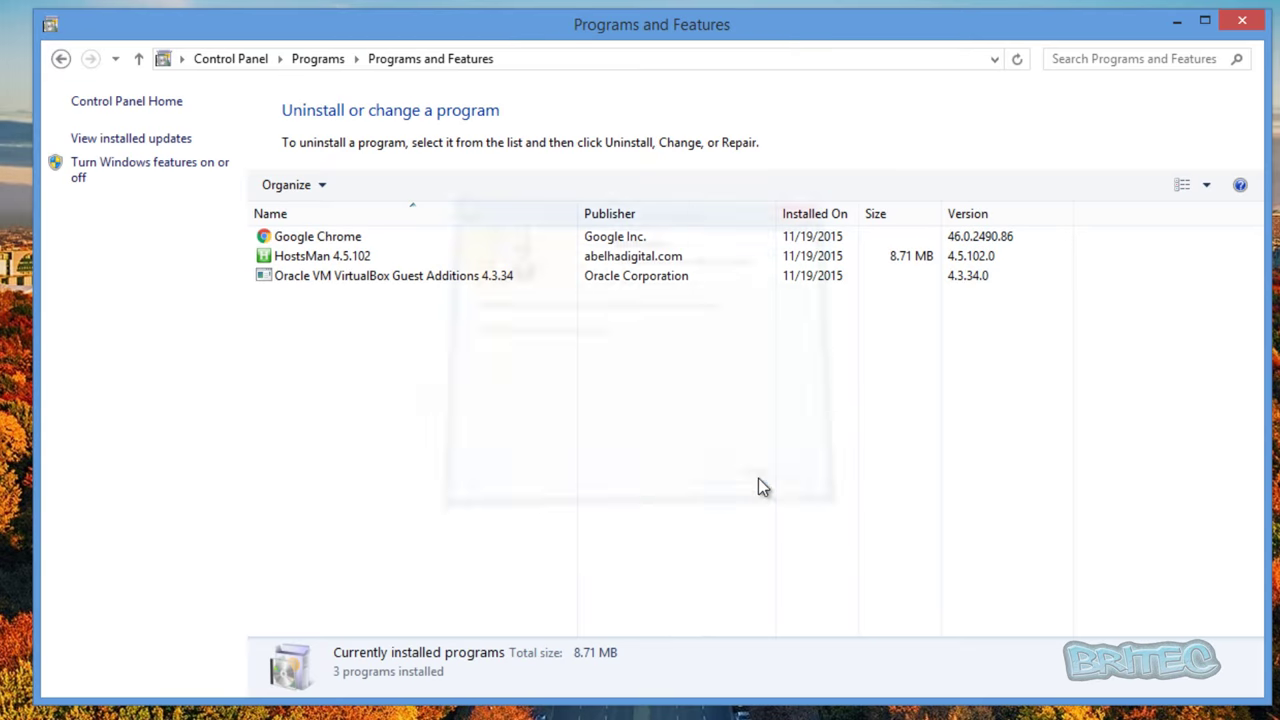
pyautogui.click(1245, 22)
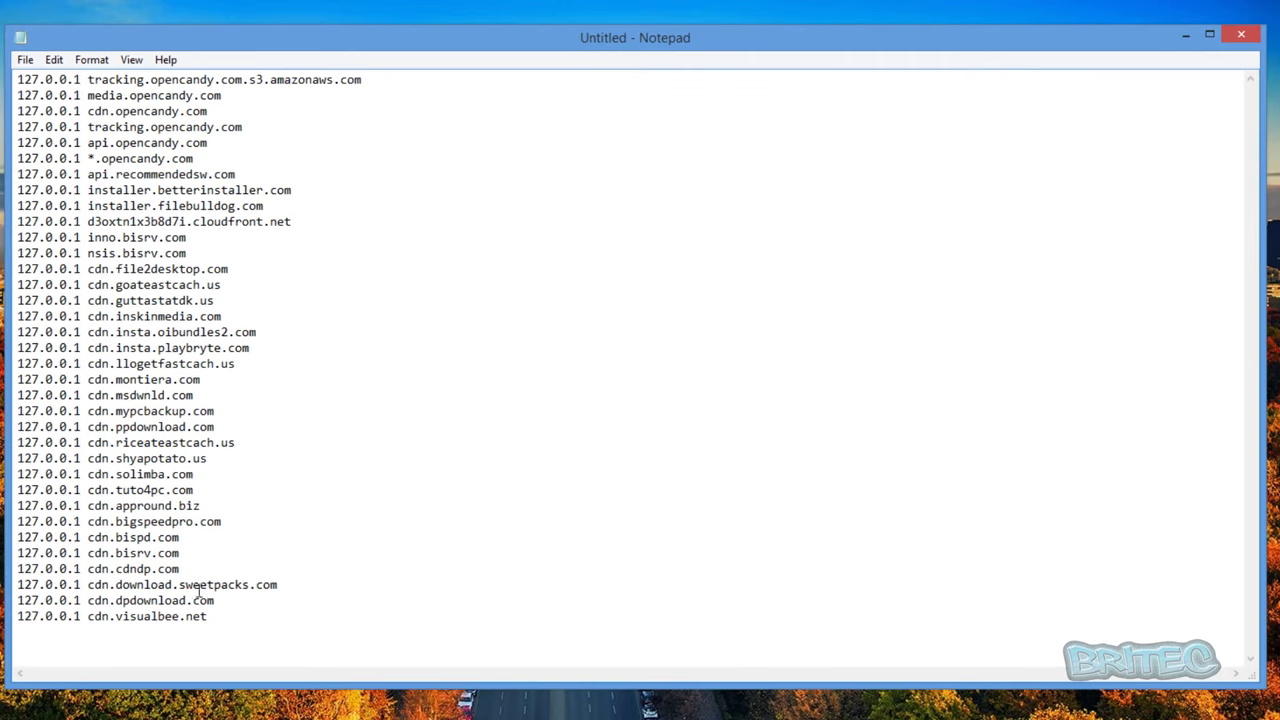
# Copy all the 127.0.0.1 host entries from the untitled Notepad document and minimize it
pyautogui.moveTo(242, 616); pyautogui.dragTo(17, 75)
pyautogui.rightClick(72, 226)
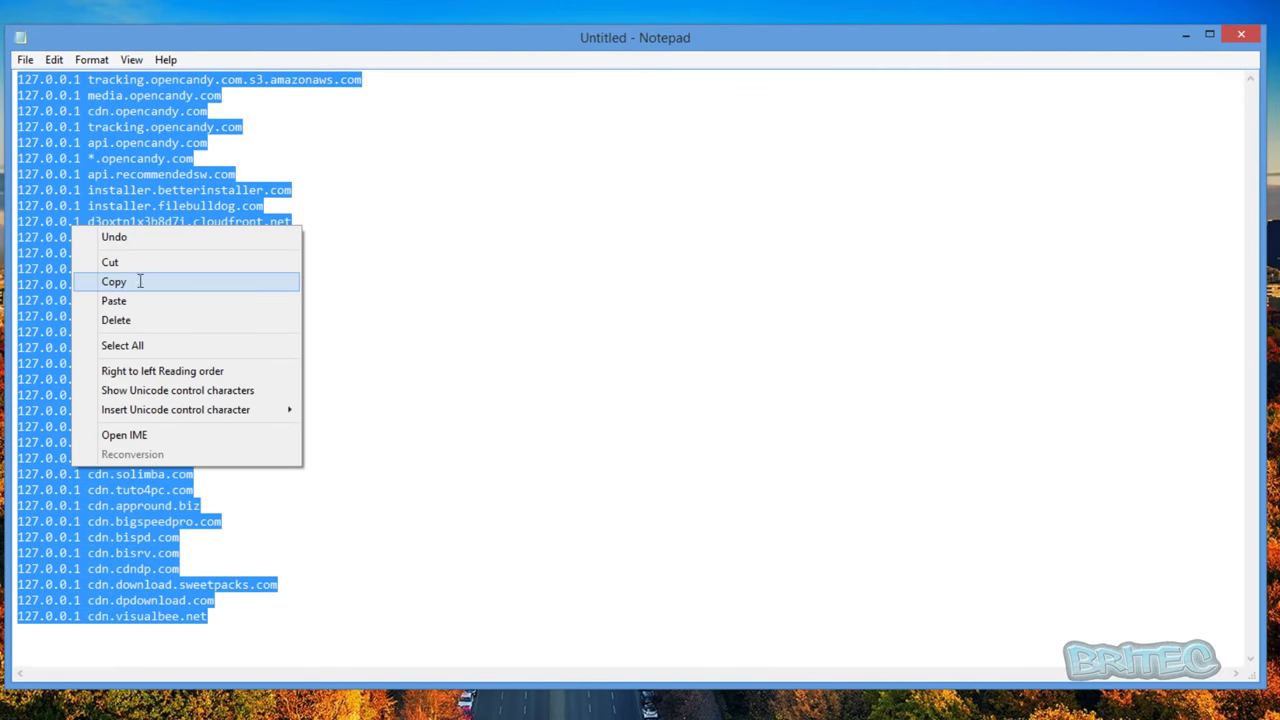
pyautogui.click(137, 281)
pyautogui.click(1181, 37)
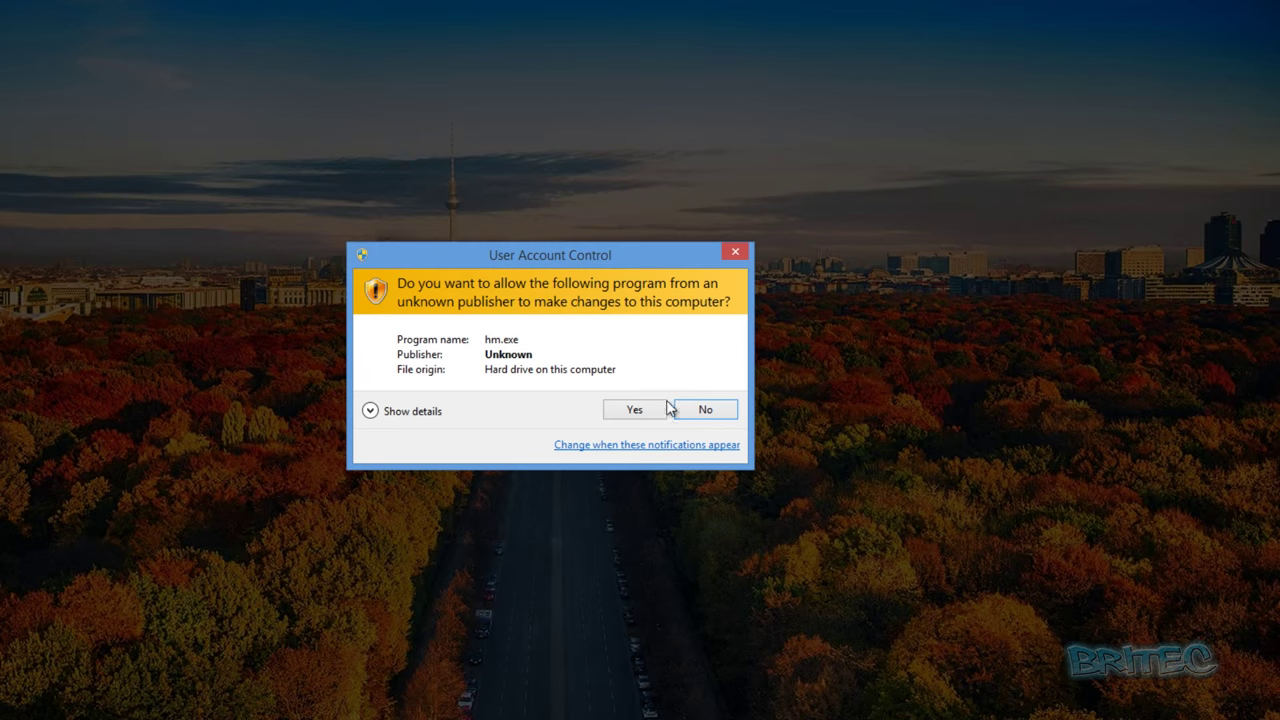
# Allow HostsMan to run with administrator rights and open the hosts file in the text editor
pyautogui.click(641, 402)
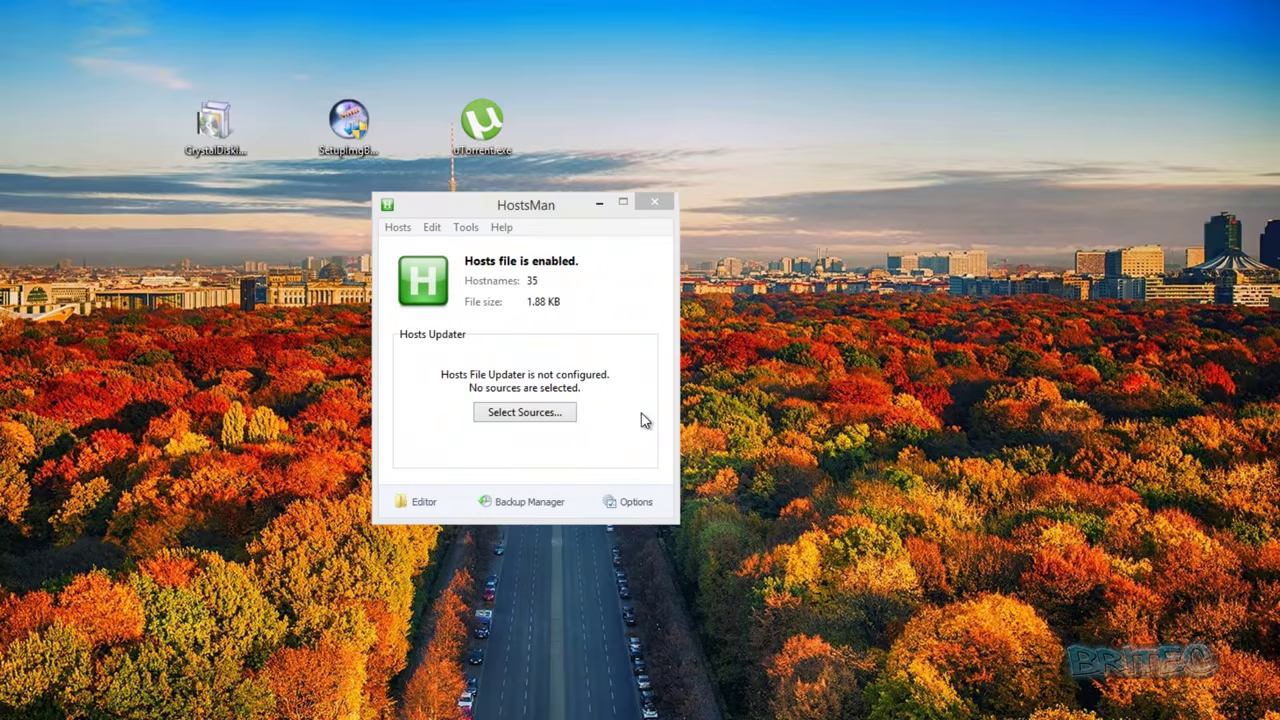
pyautogui.click(392, 229)
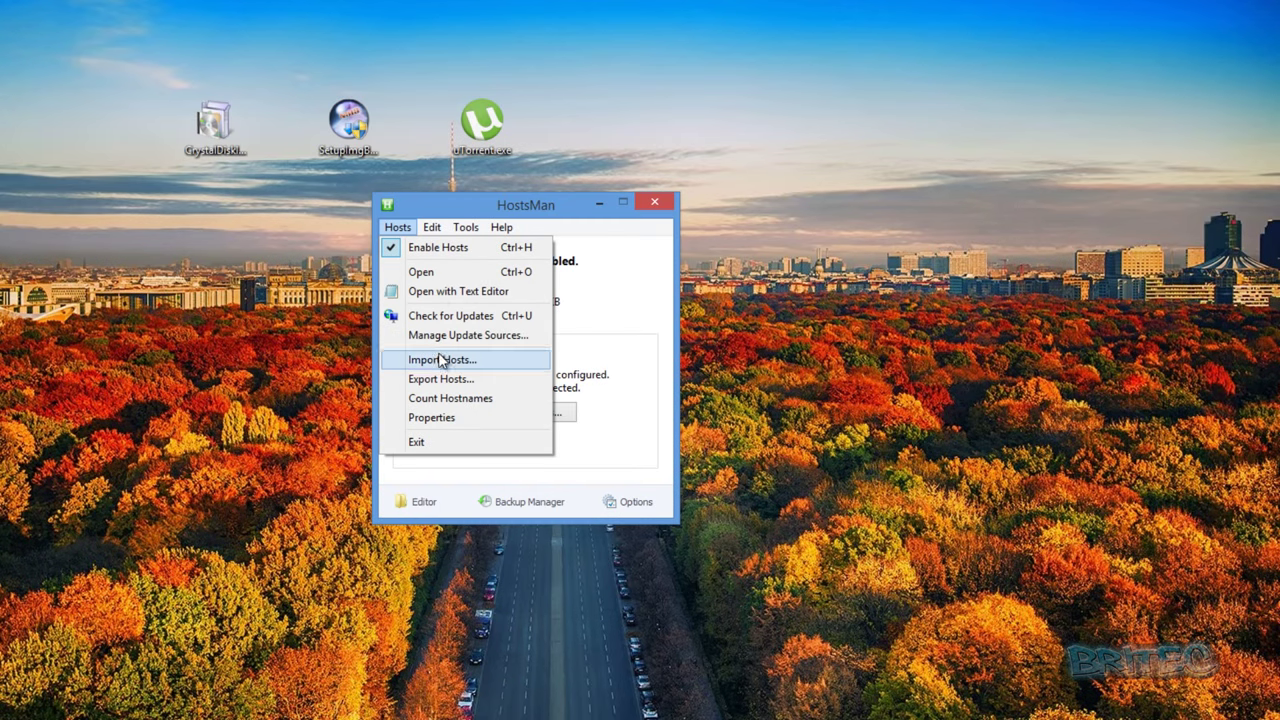
pyautogui.click(437, 291)
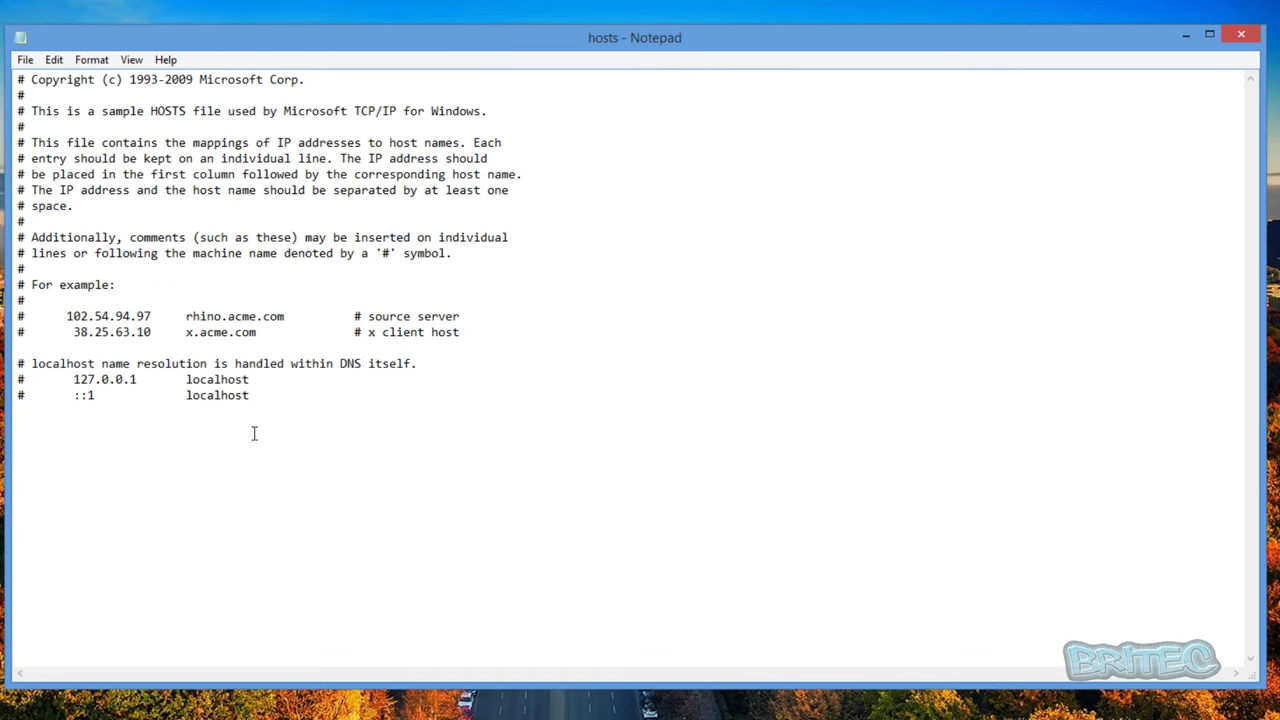
# Paste the copied host entries below the localhost lines, save the hosts file, and close it and HostsMan
pyautogui.click(37, 421)
pyautogui.rightClick(37, 421)
pyautogui.click(62, 494)
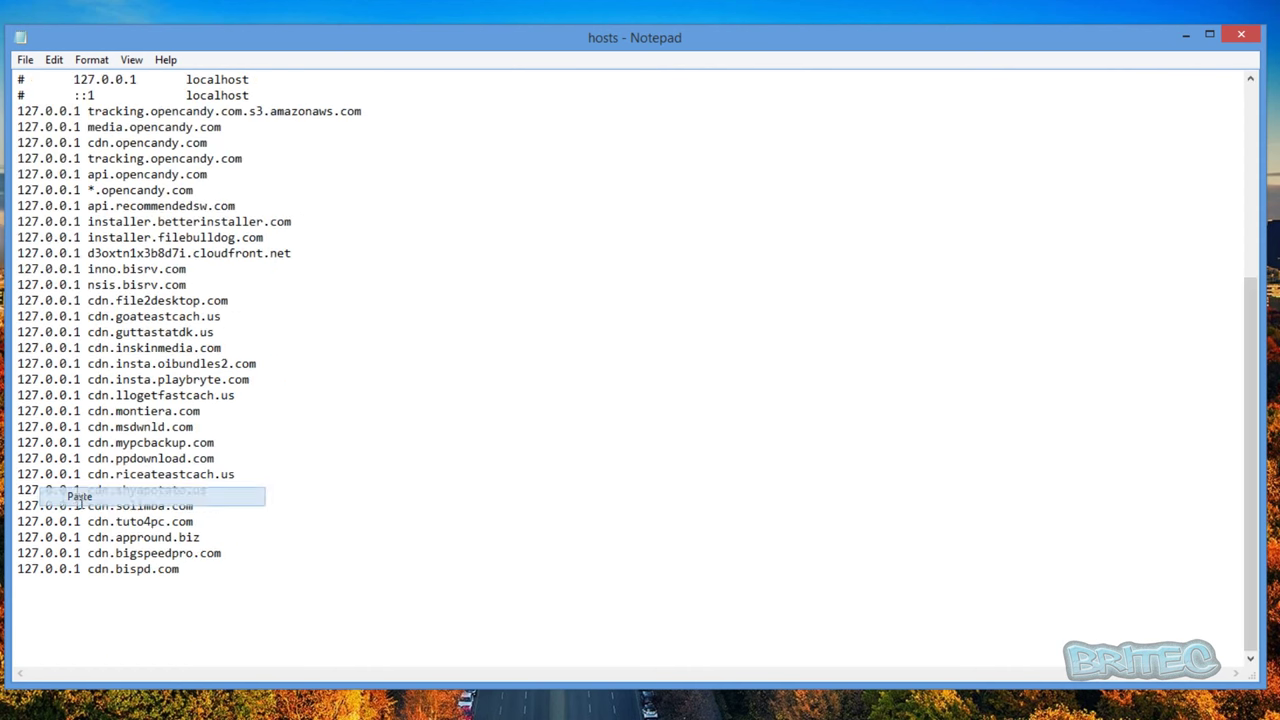
pyautogui.click(25, 59)
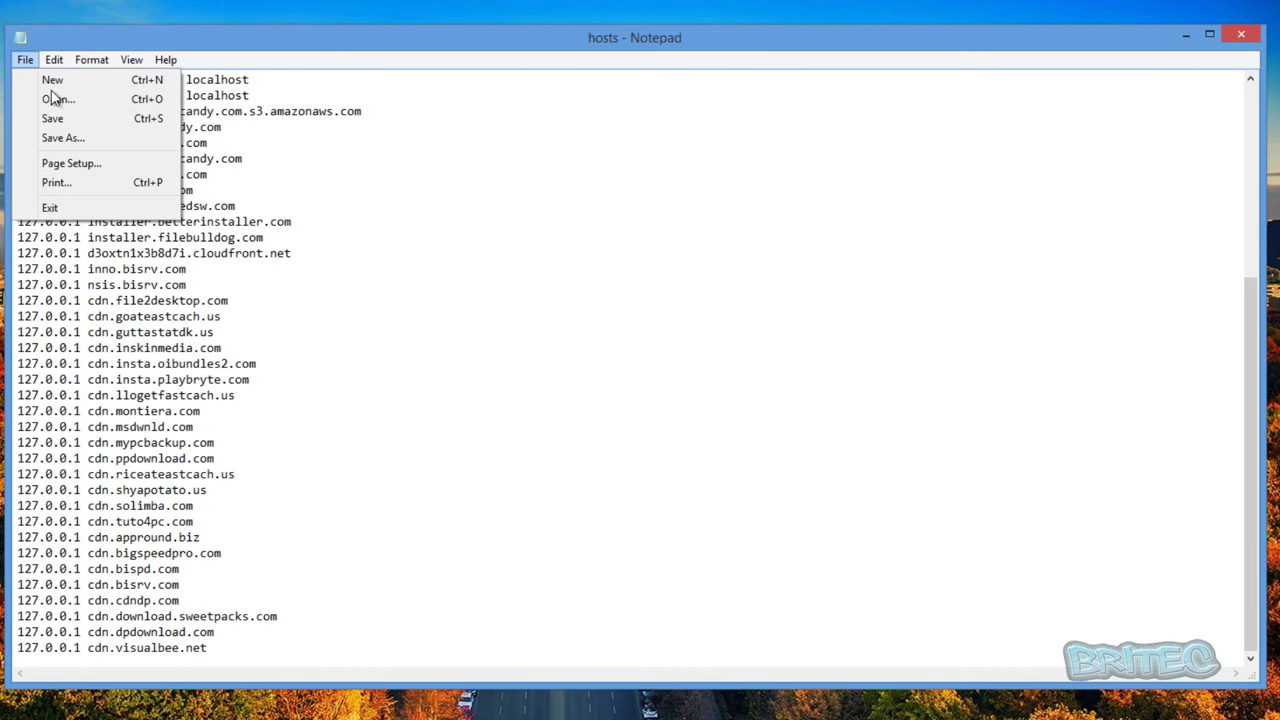
pyautogui.click(50, 117)
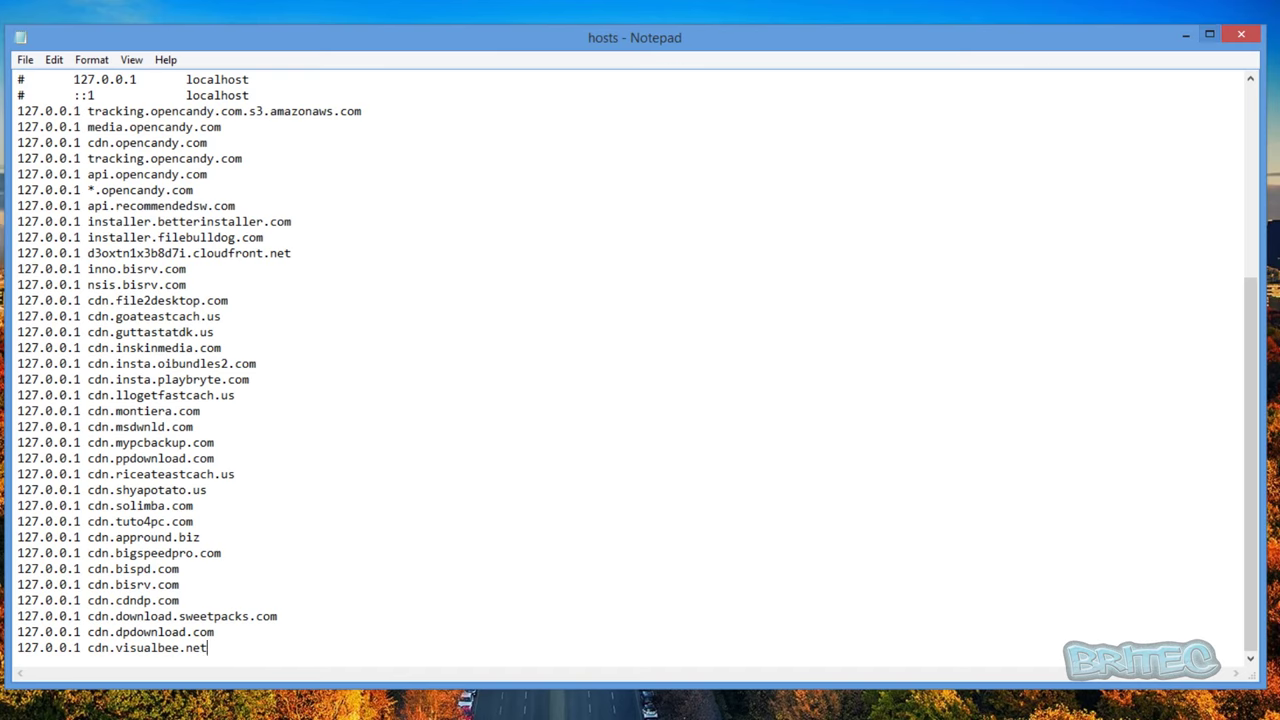
pyautogui.click(1241, 34)
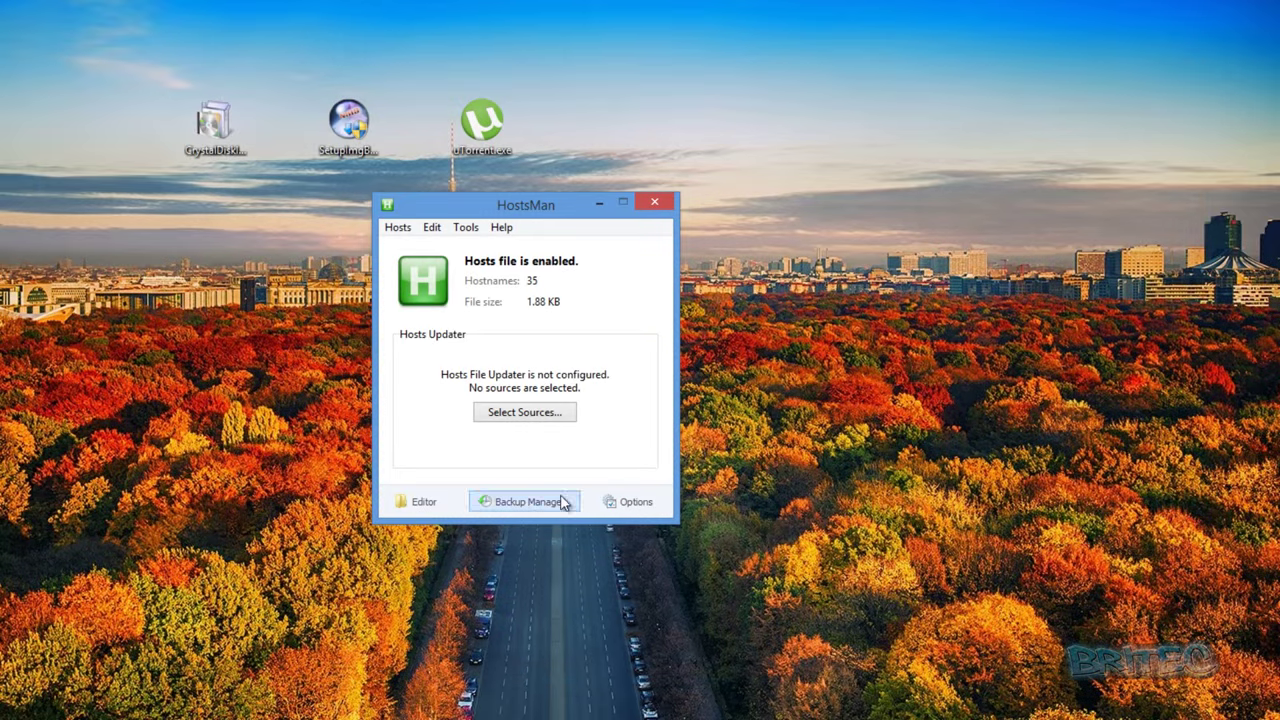
pyautogui.click(653, 203)
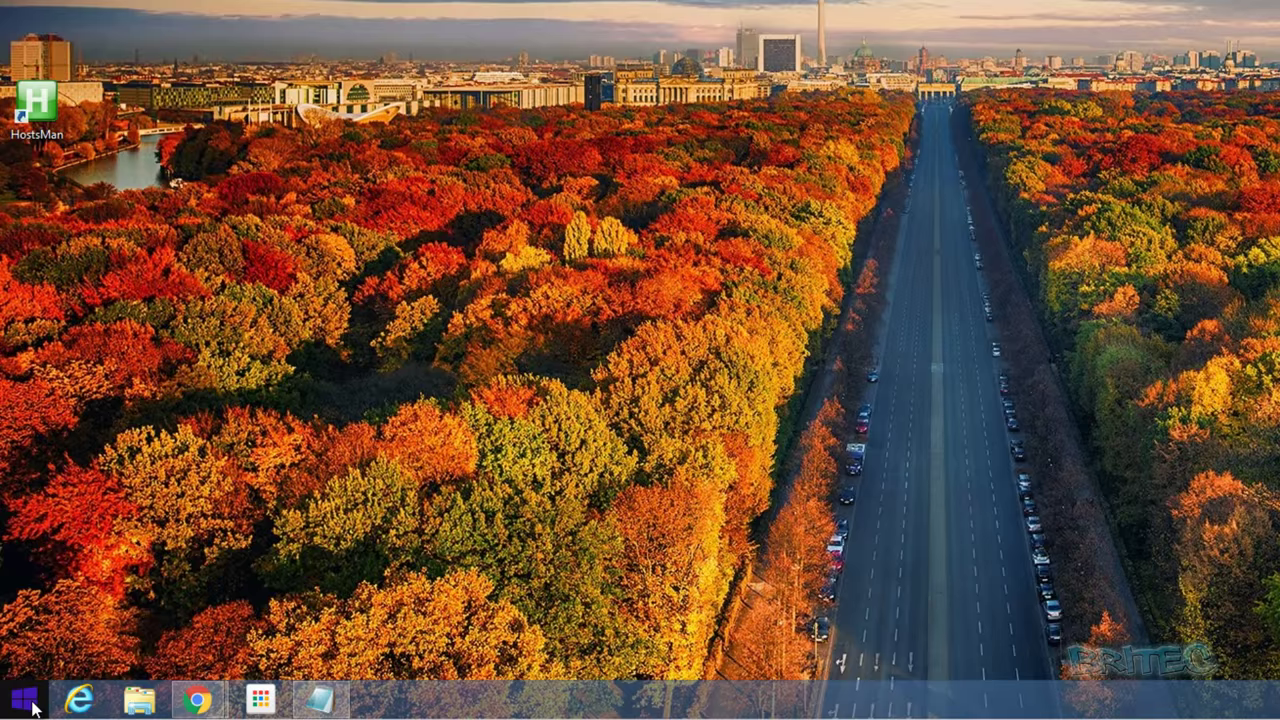
# Open an administrator Command Prompt and move its window to the middle of the desktop
pyautogui.rightClick(33, 708)
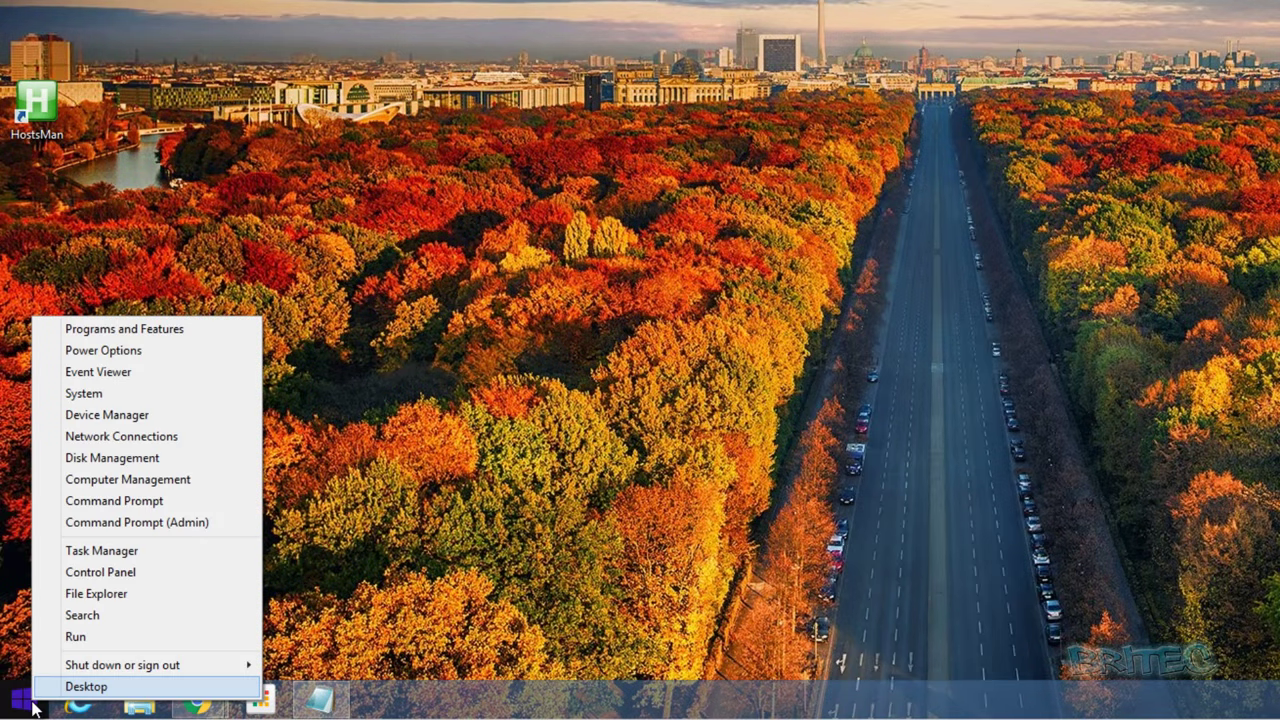
pyautogui.click(125, 522)
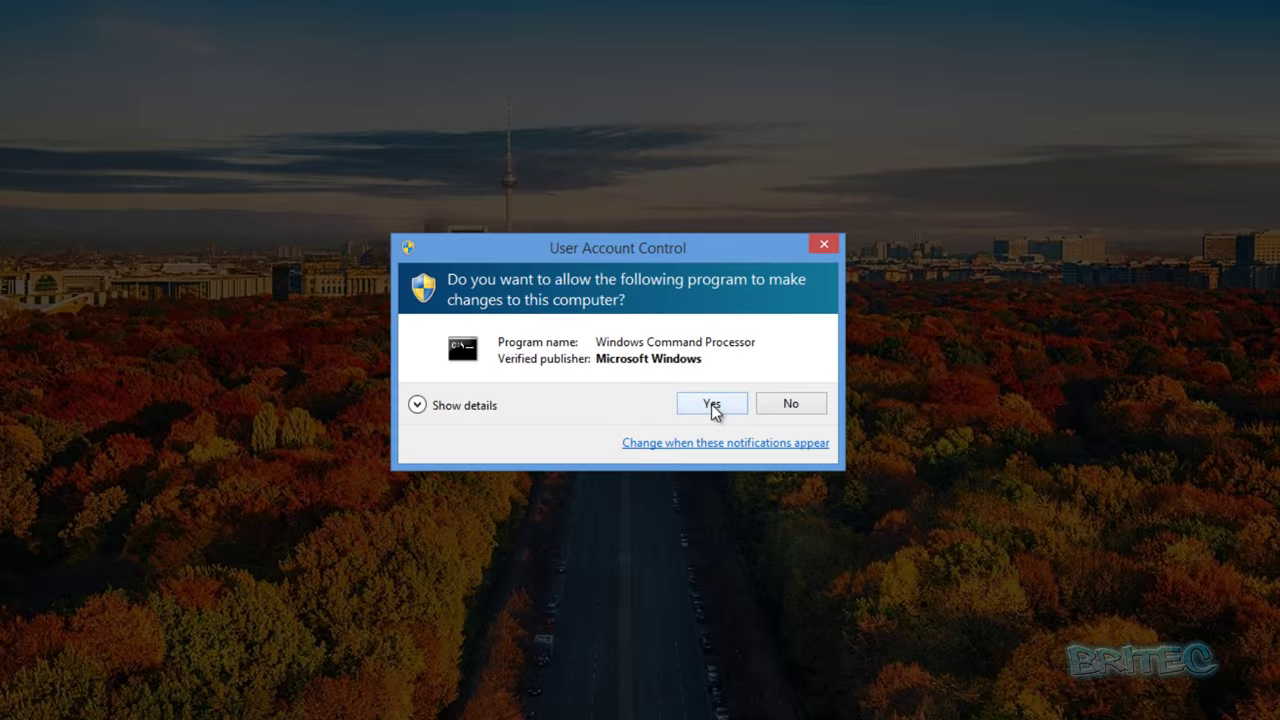
pyautogui.click(711, 404)
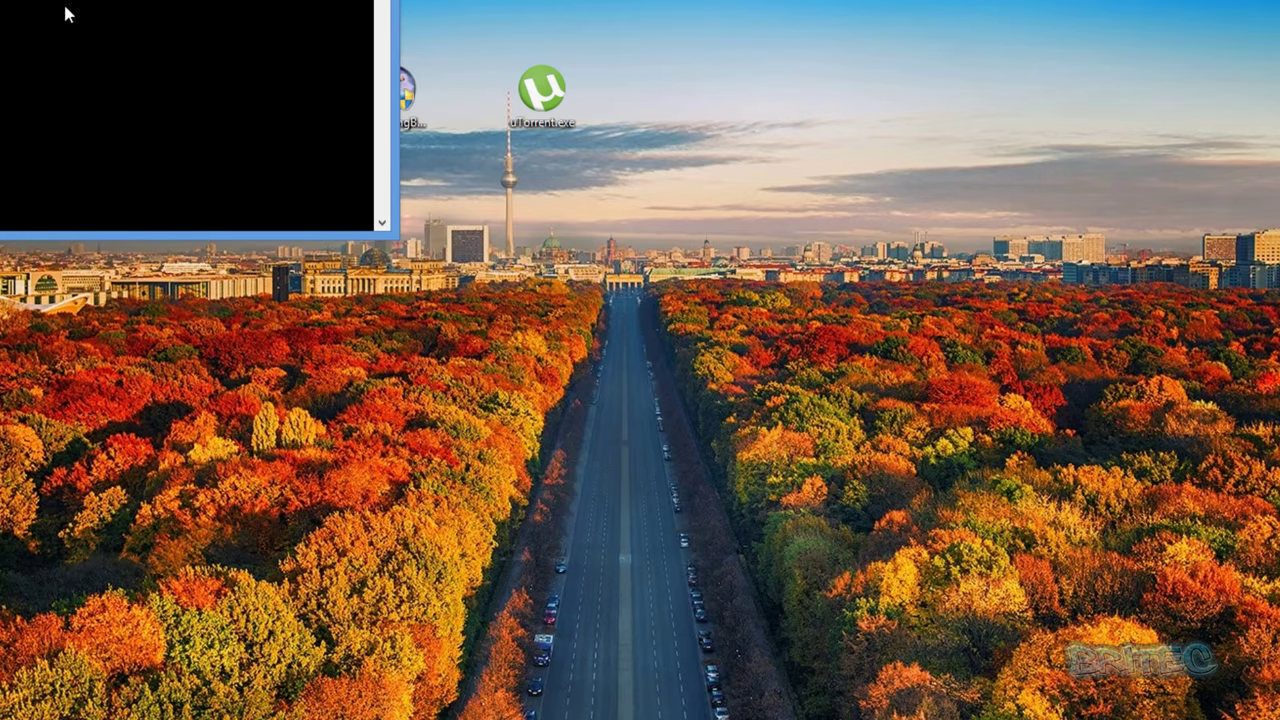
pyautogui.moveTo(64, 14); pyautogui.dragTo(520, 255)
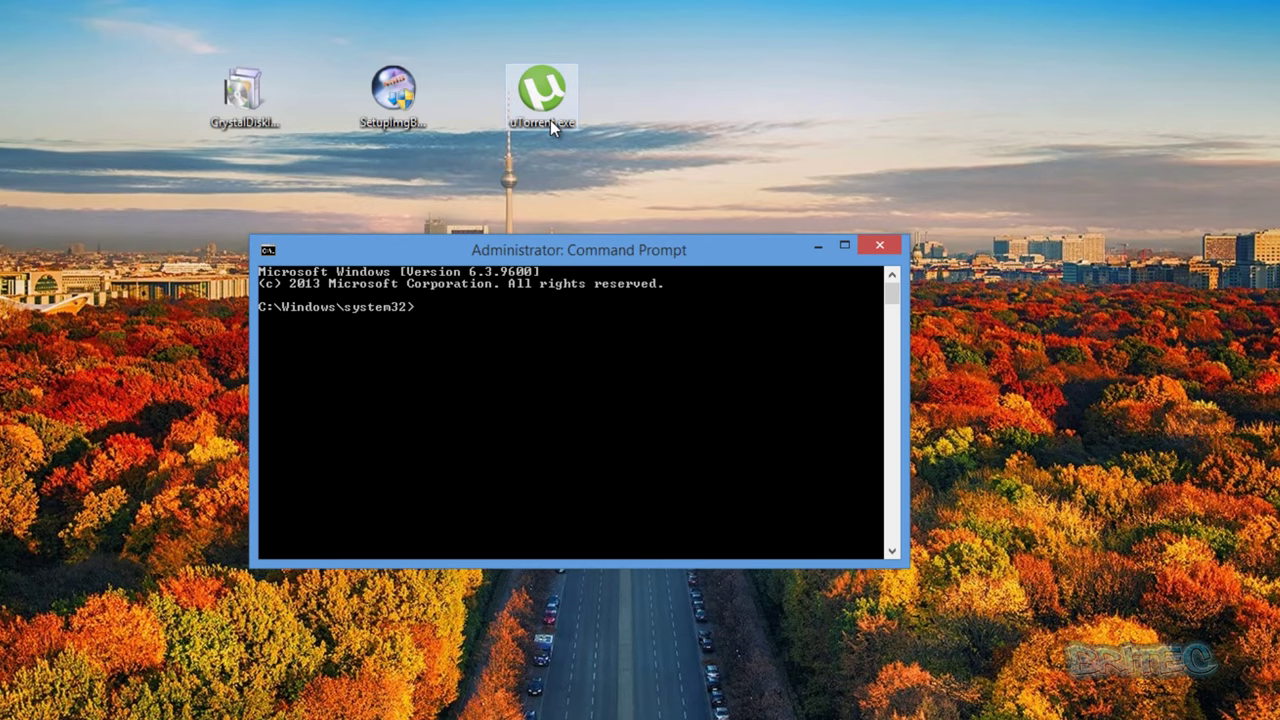
# Copy the full file name uTorrent.exe from the desktop installer, leaving the name as it is
pyautogui.click(550, 120)
pyautogui.rightClick(546, 126)
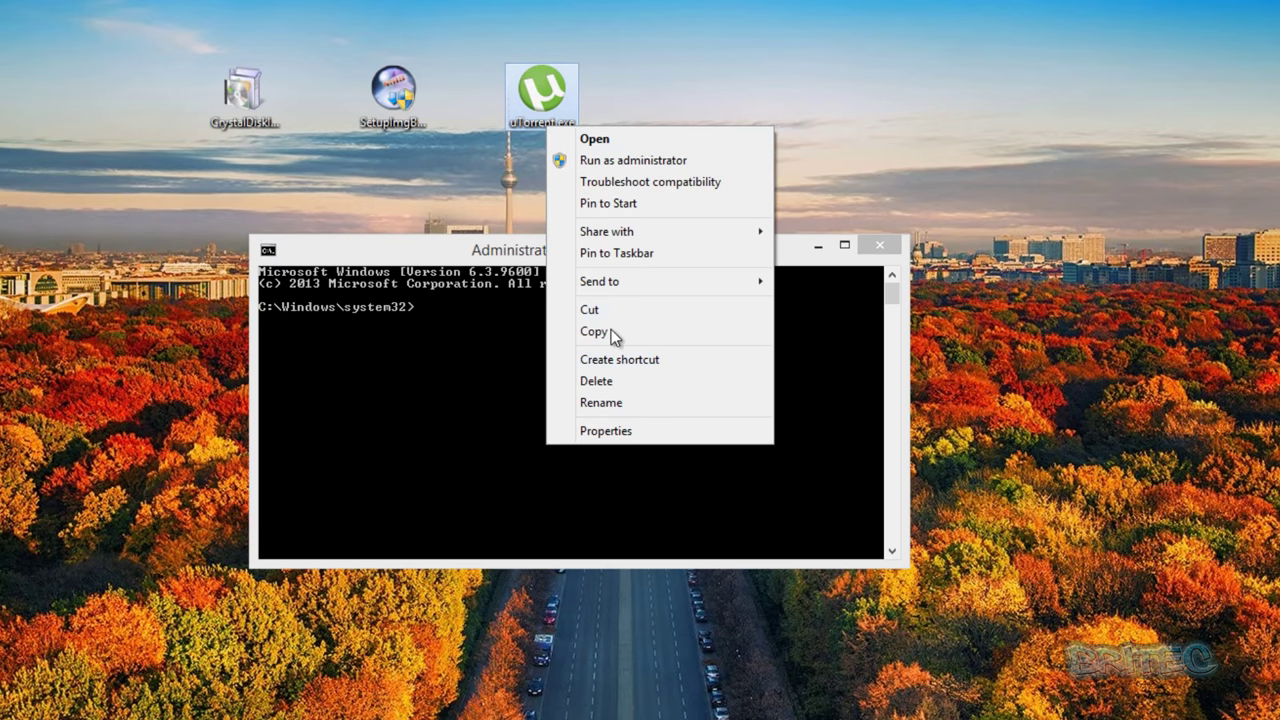
pyautogui.click(580, 409)
pyautogui.moveTo(577, 123); pyautogui.dragTo(510, 123)
pyautogui.rightClick(541, 122)
pyautogui.click(587, 183)
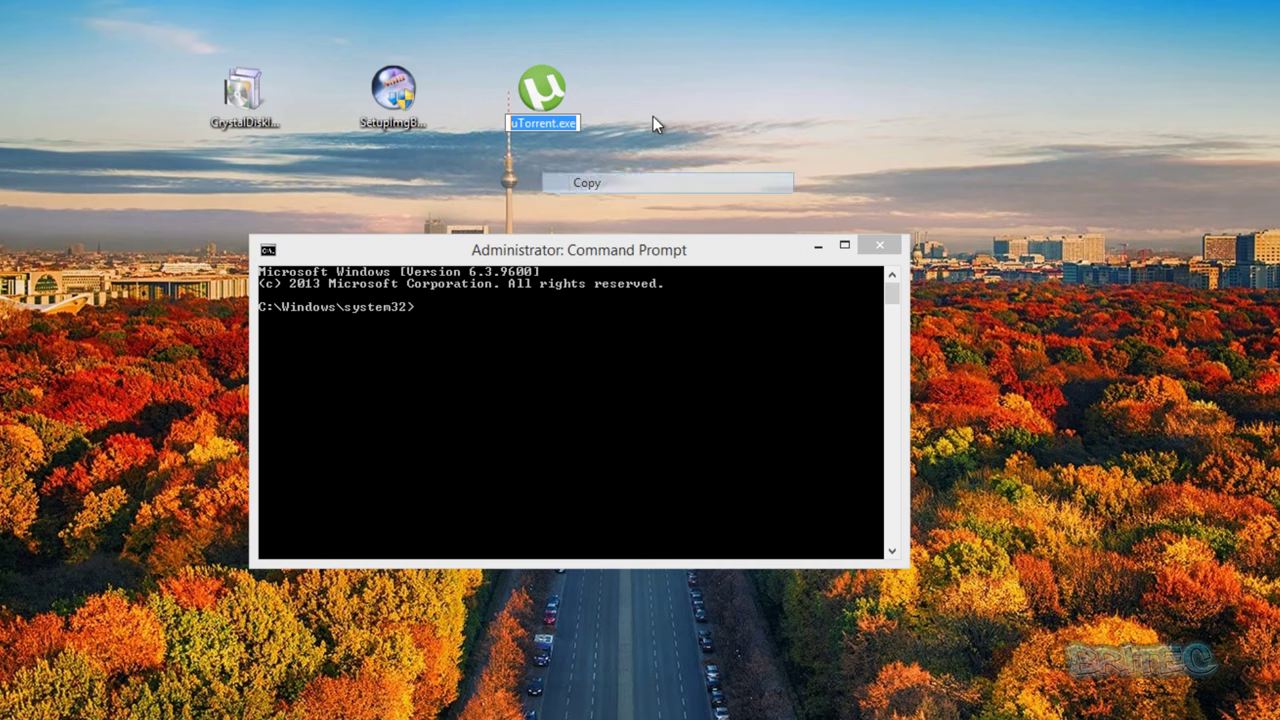
pyautogui.press('Return')
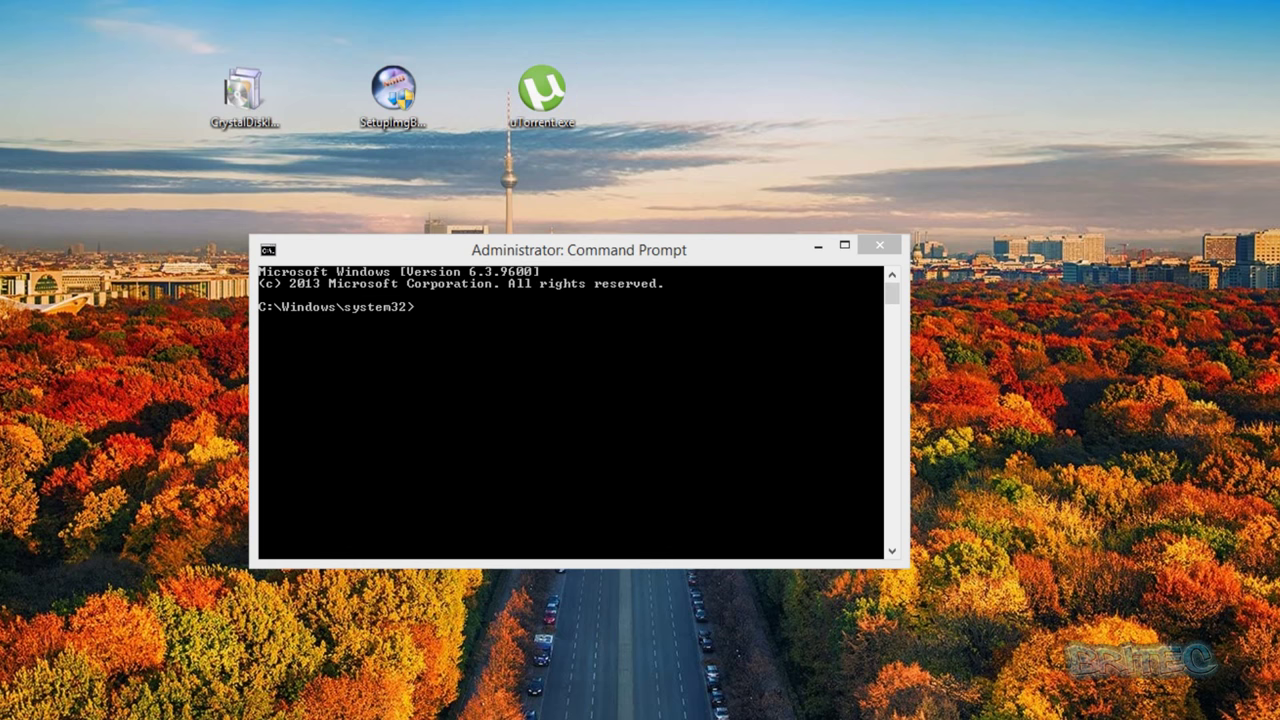
# Check the folder view options for hidden files and known file type extensions, and close them without changes
pyautogui.press('super+e')
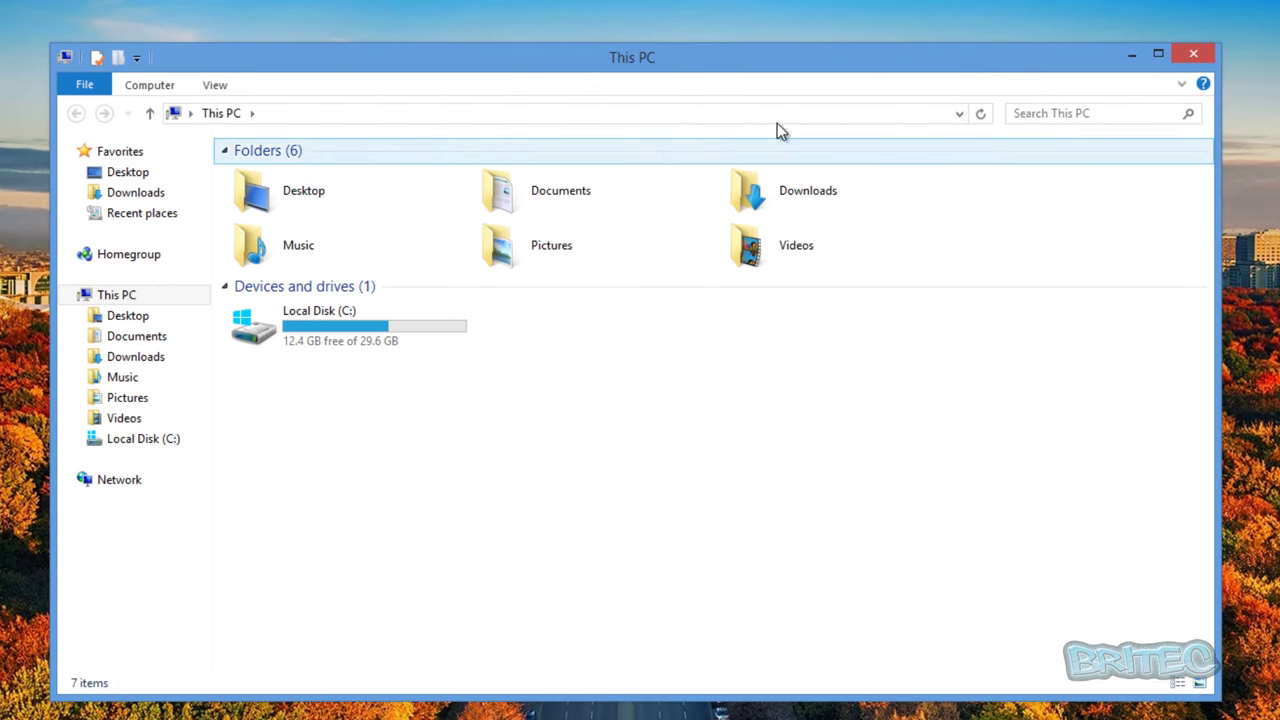
pyautogui.click(215, 85)
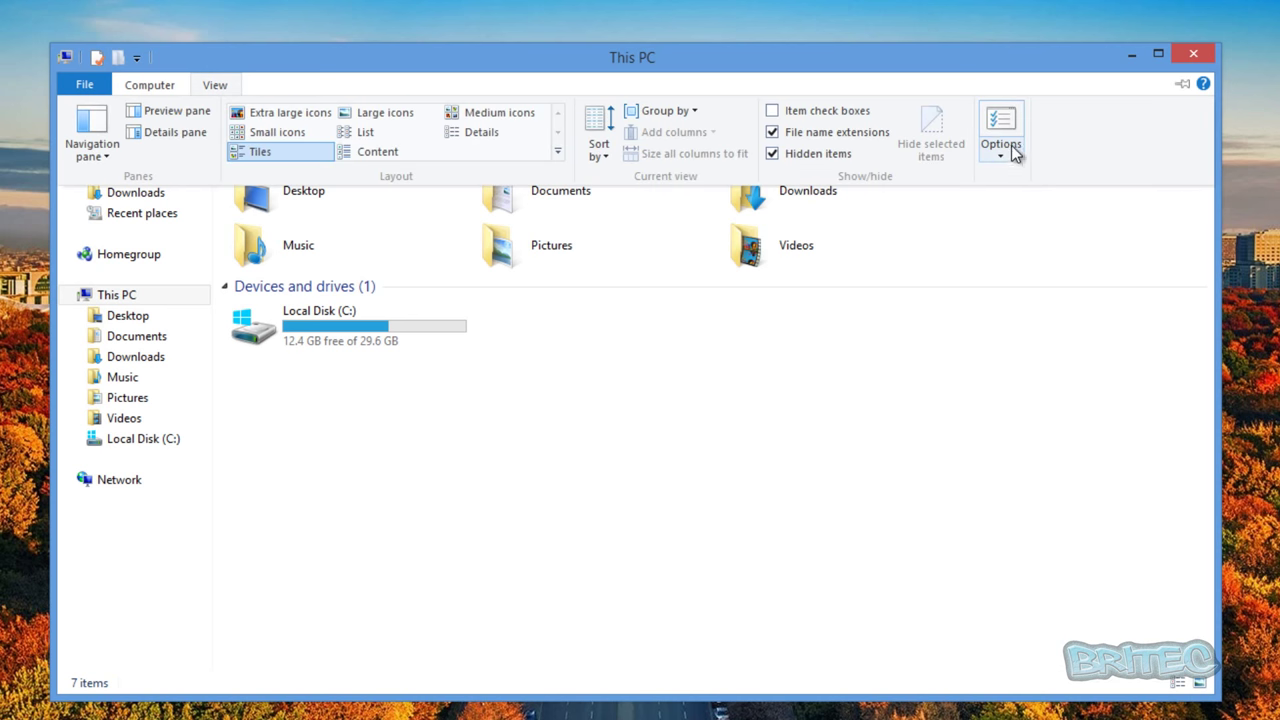
pyautogui.click(1033, 176)
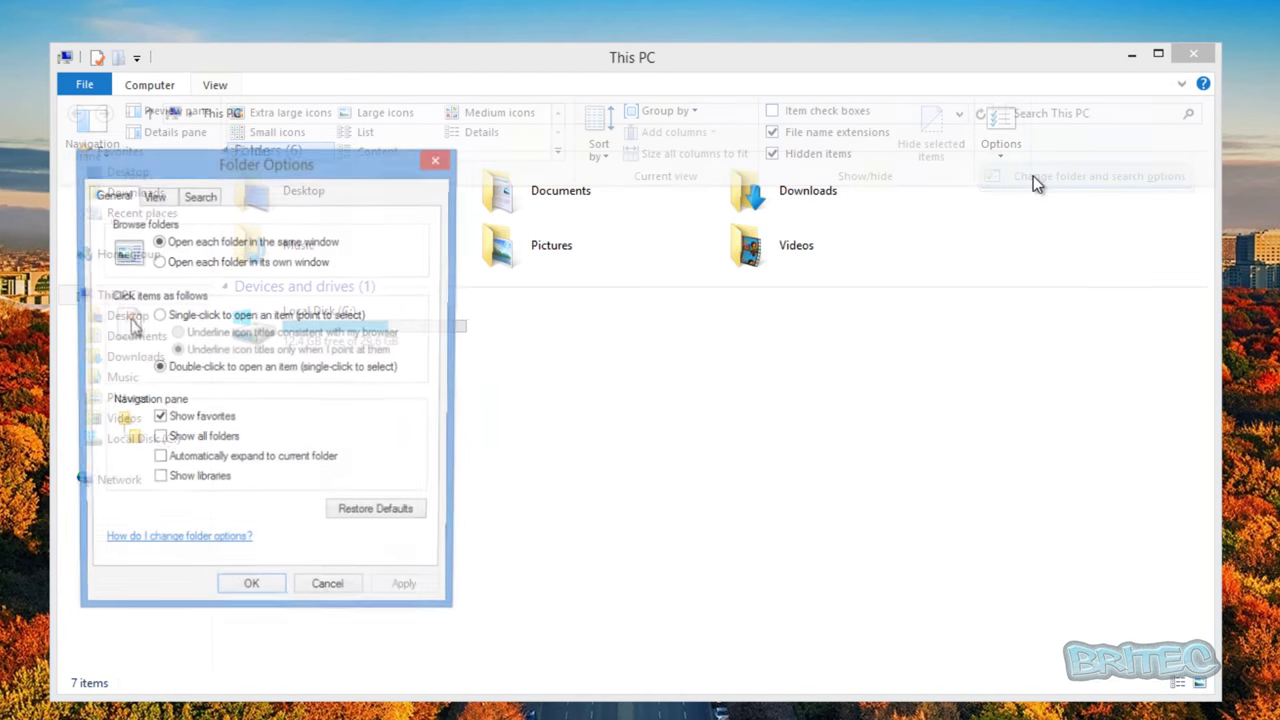
pyautogui.click(155, 197)
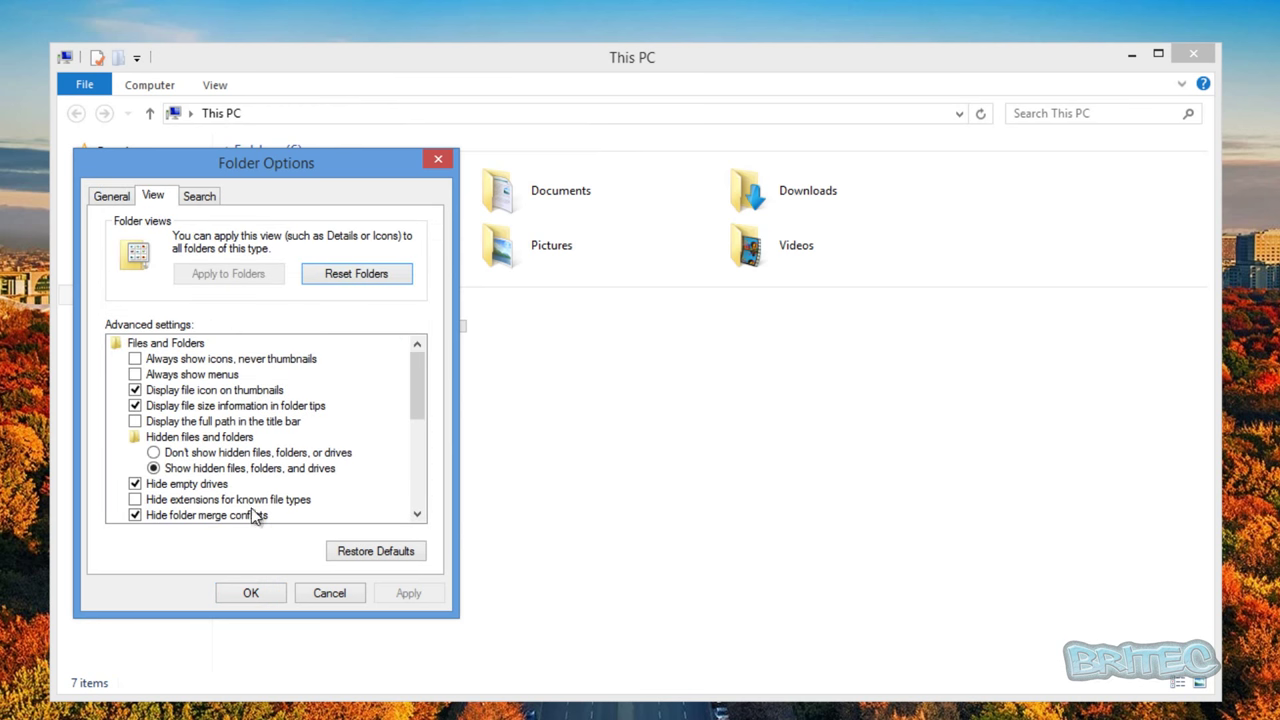
pyautogui.click(335, 594)
pyautogui.click(1202, 53)
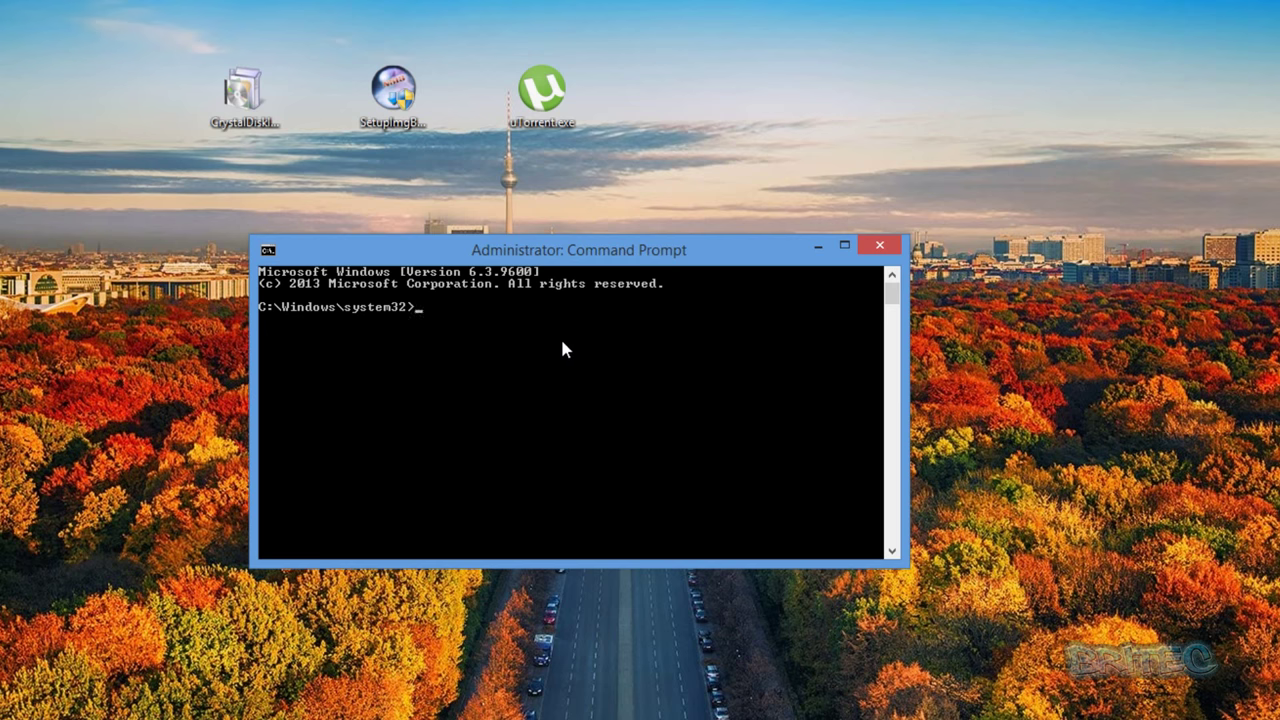
# Change the Command Prompt directory up to C:\ and into Users\Britec\Desktop
pyautogui.write('cd..')
pyautogui.press('Return')
pyautogui.write('cd..')
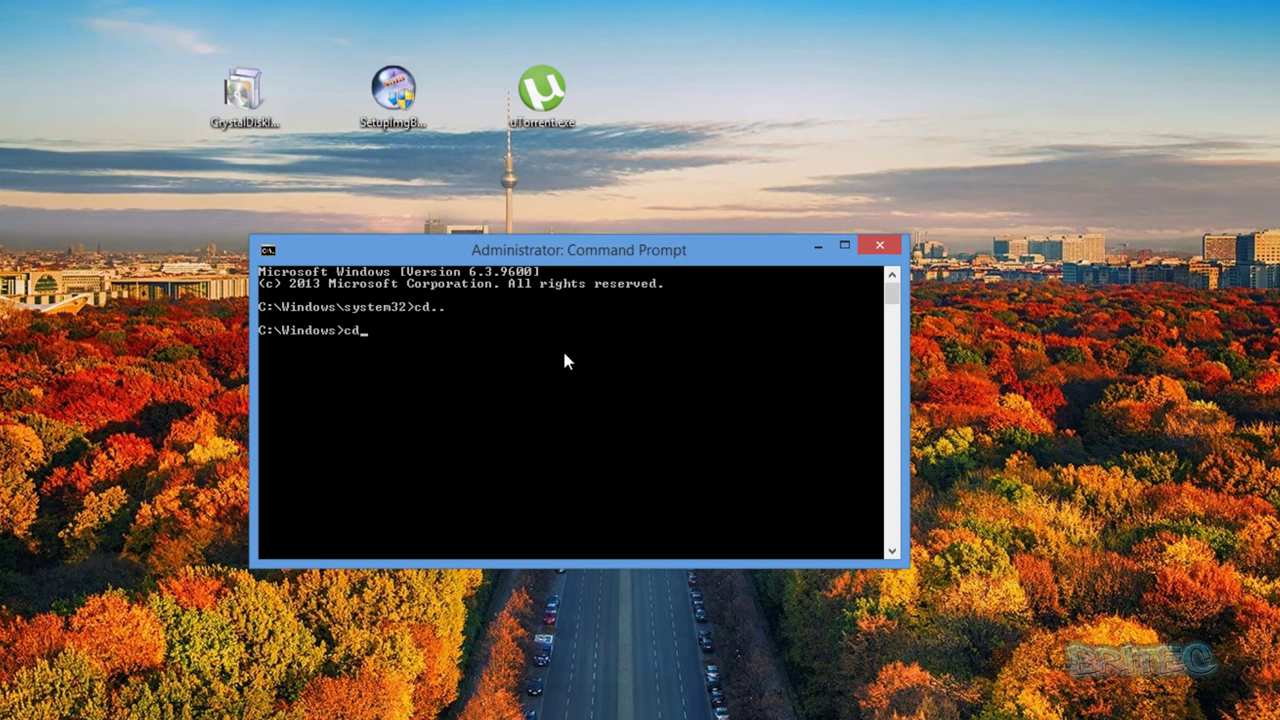
pyautogui.press('Return')
pyautogui.write('cd Users\\Britec')
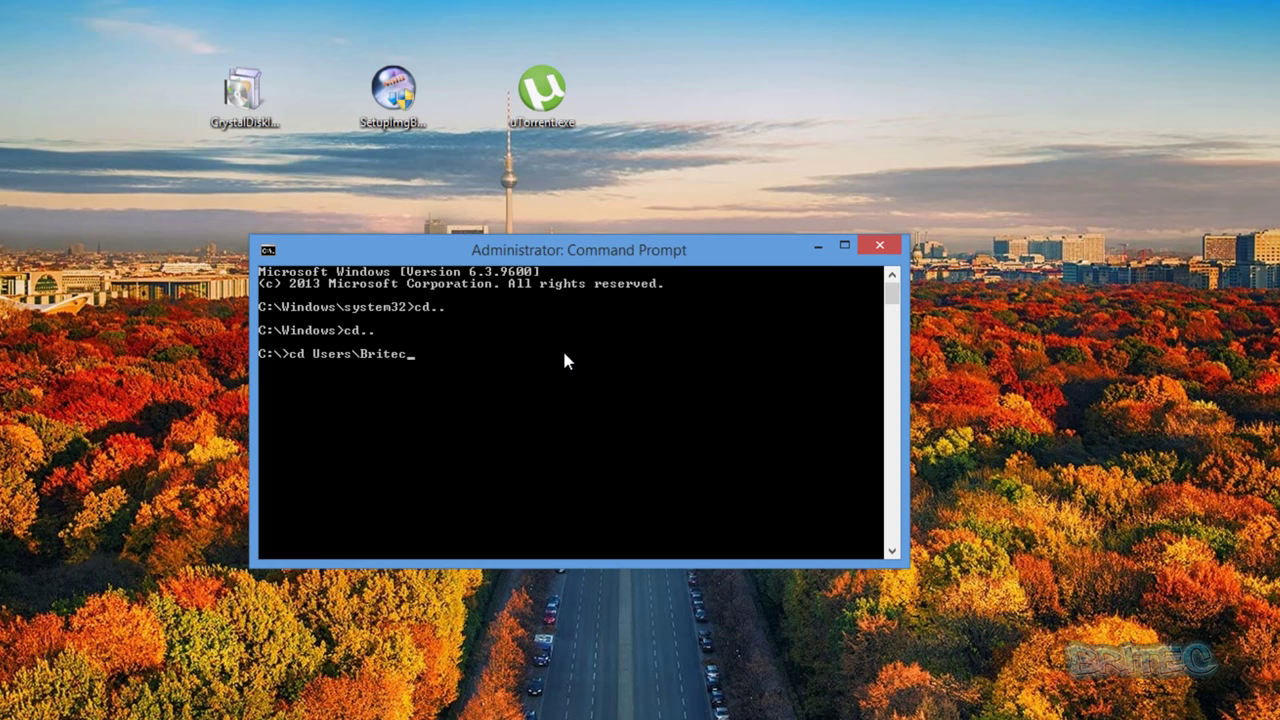
pyautogui.write('\\Desktop')
pyautogui.press('Return')
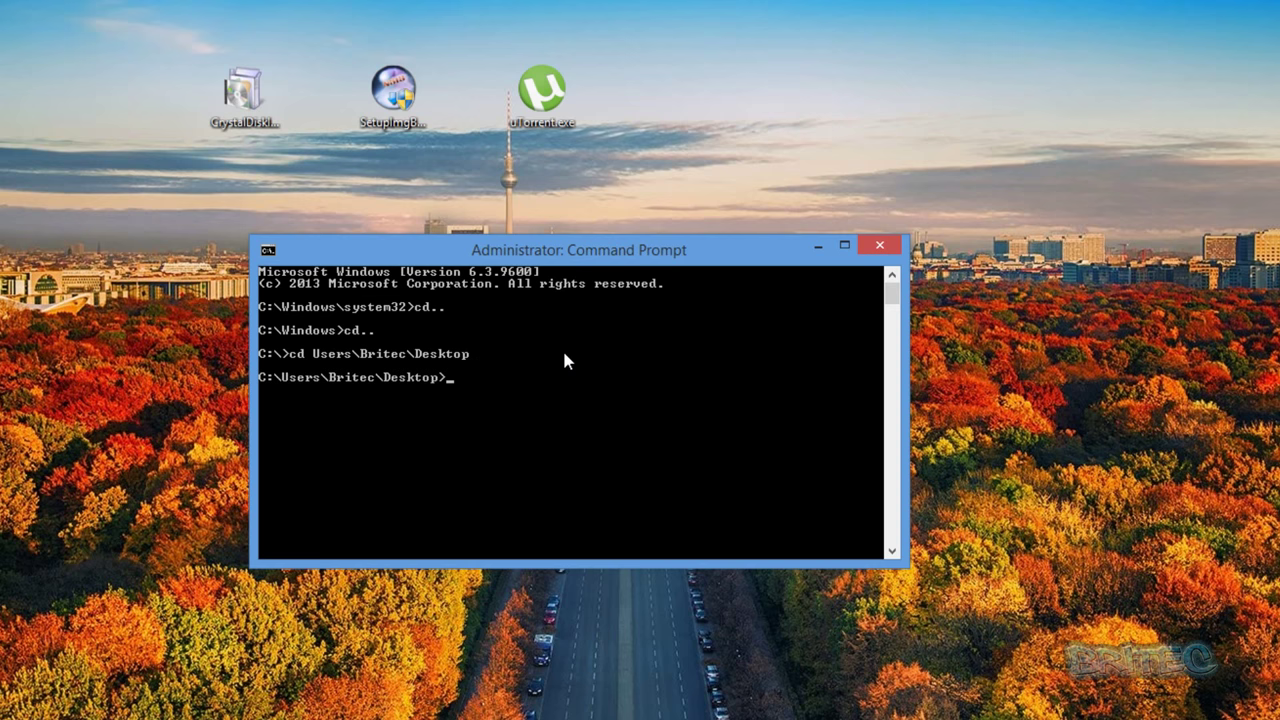
# Run uTorrent.exe from the Command Prompt with the /nocandy switch, using the copied file name
pyautogui.rightClick(462, 381)
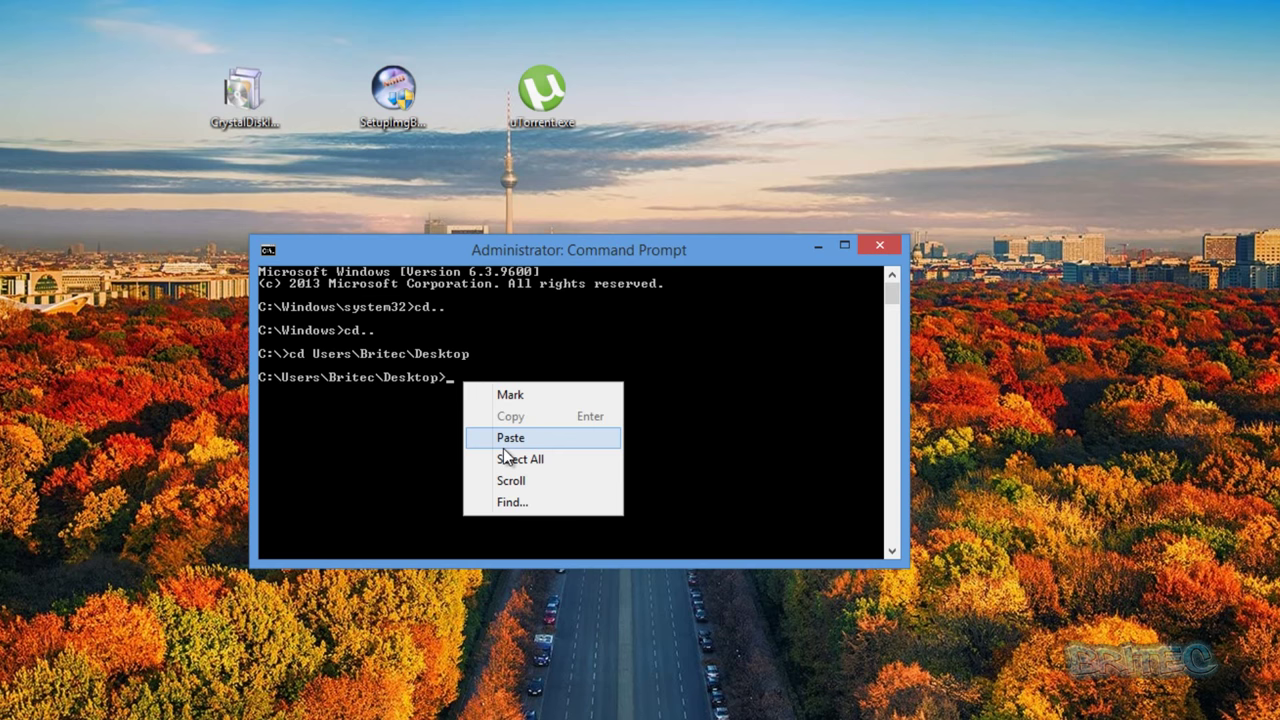
pyautogui.click(504, 445)
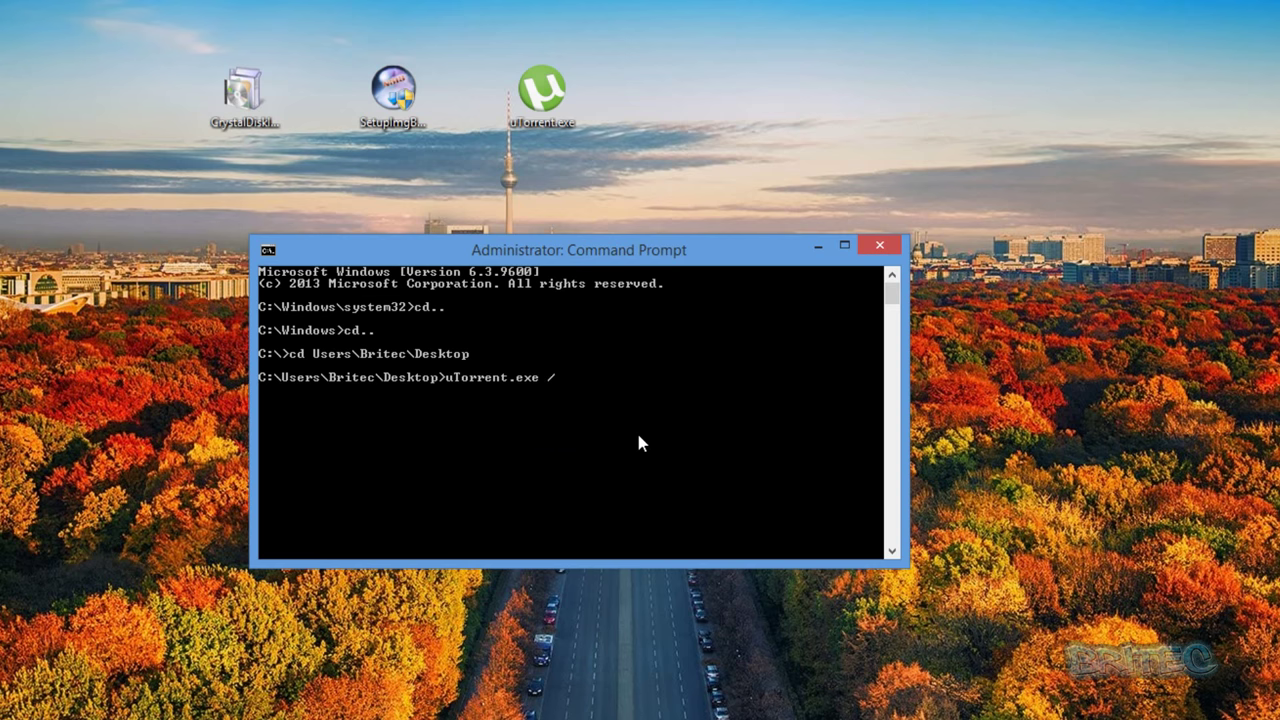
pyautogui.write('/nocandy')
pyautogui.press('Return')
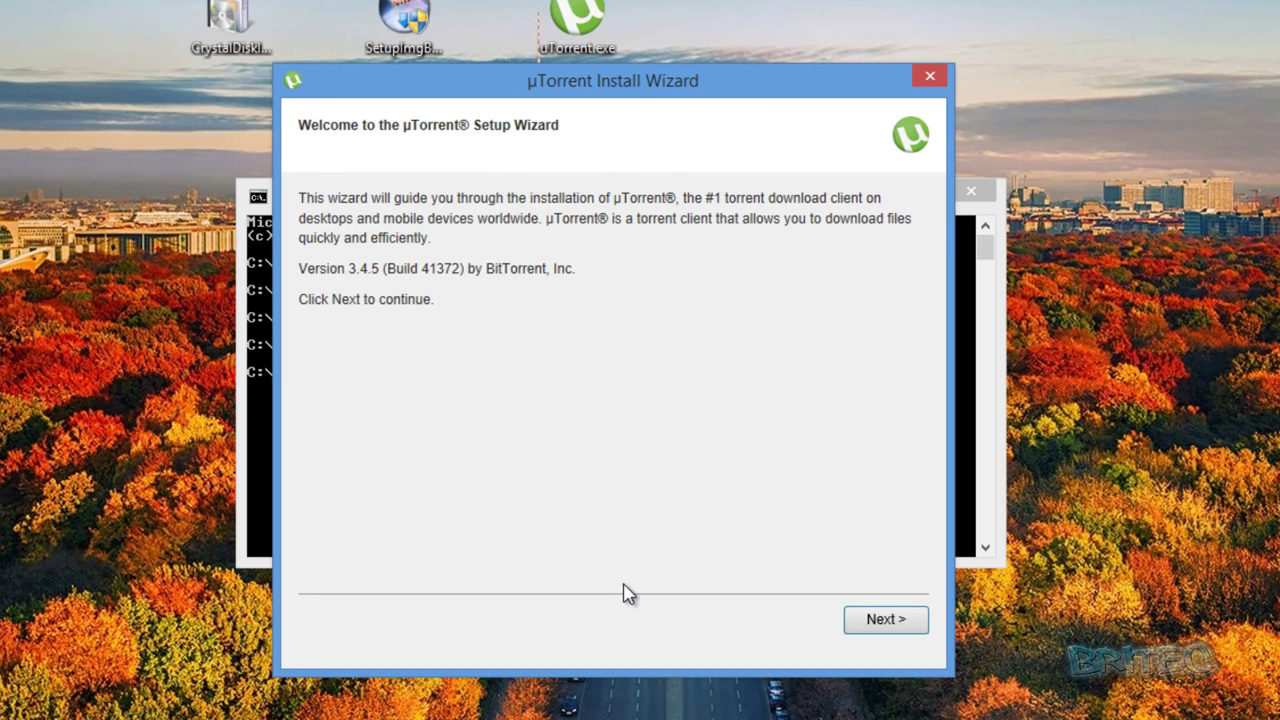
# Proceed through the µTorrent setup's welcome, warning and install options pages to the bundle offer, keeping Create Desktop icon enabled
pyautogui.click(876, 628)
pyautogui.click(876, 628)
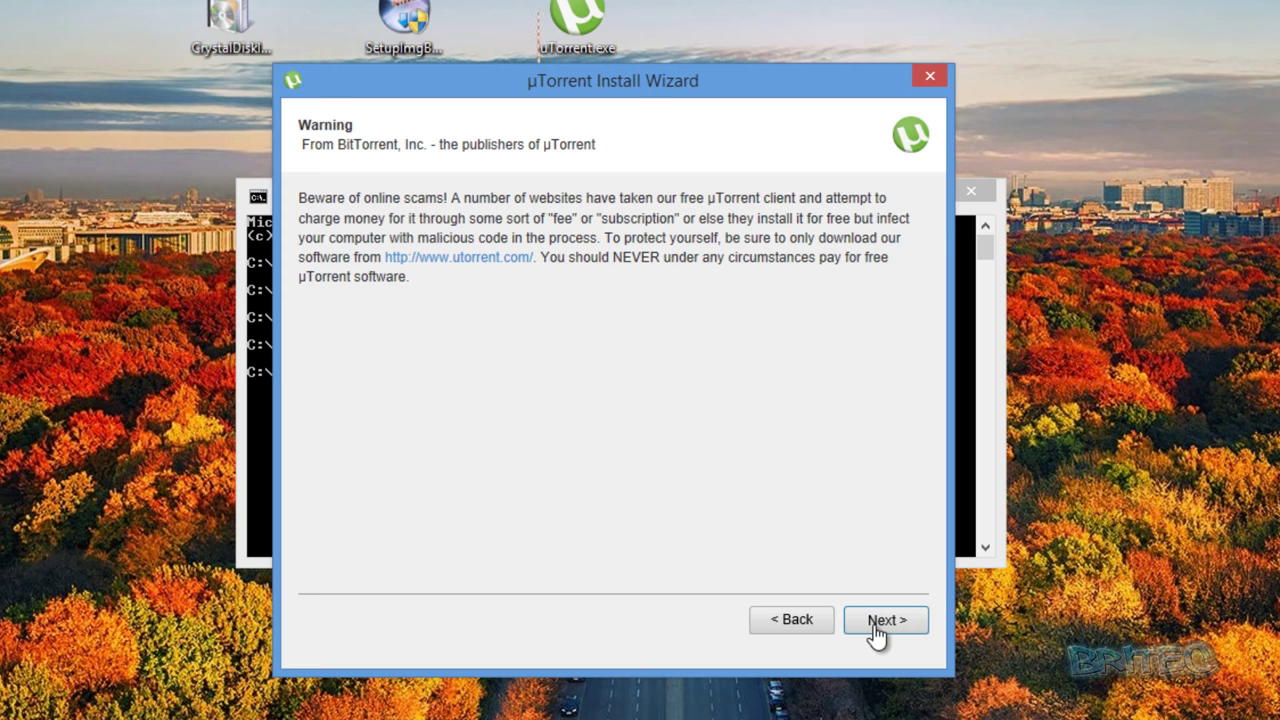
pyautogui.click(876, 628)
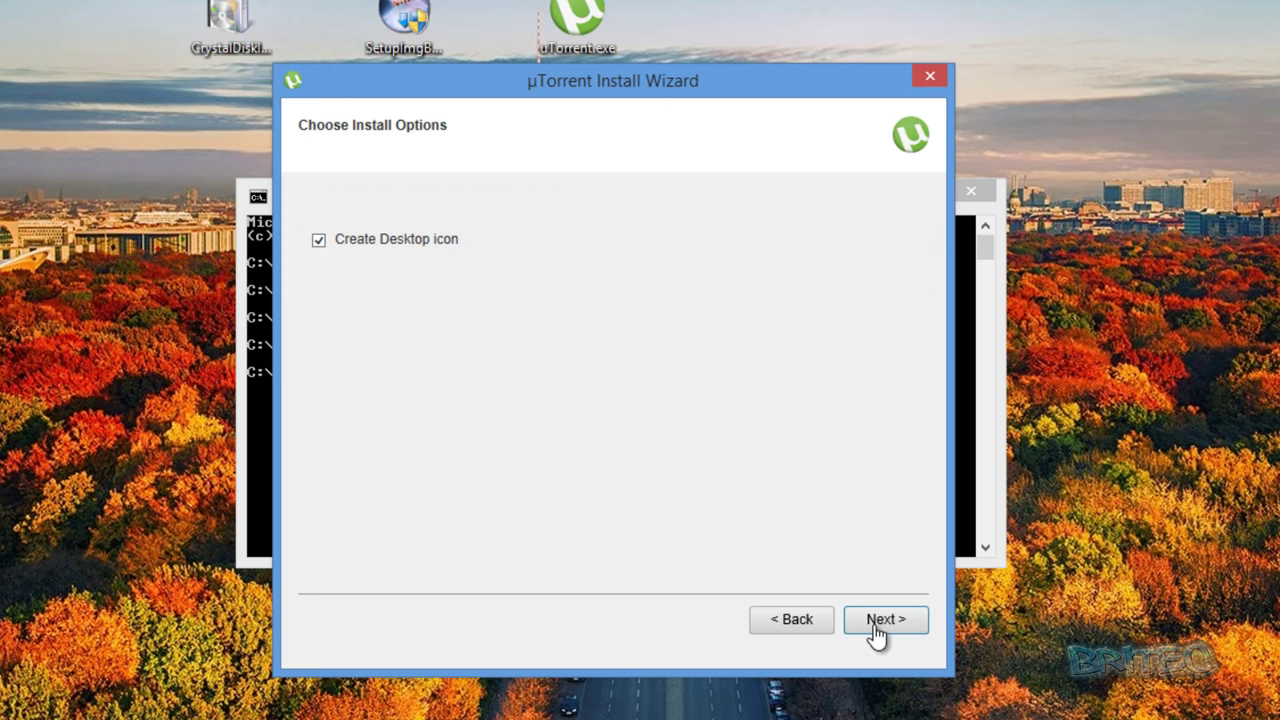
pyautogui.click(876, 628)
pyautogui.click(876, 628)
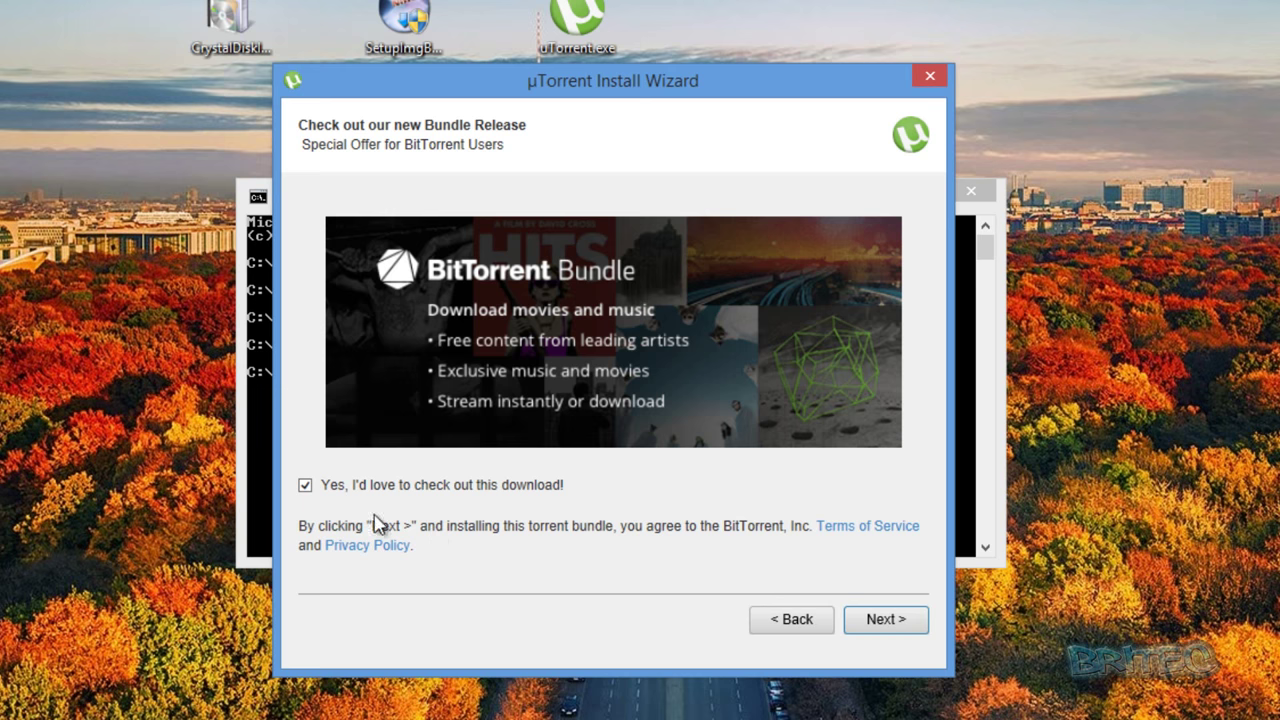
# Decline the BitTorrent Bundle download offer, continue to the final setup page and return to the offer to recheck the choice
pyautogui.click(305, 487)
pyautogui.click(887, 630)
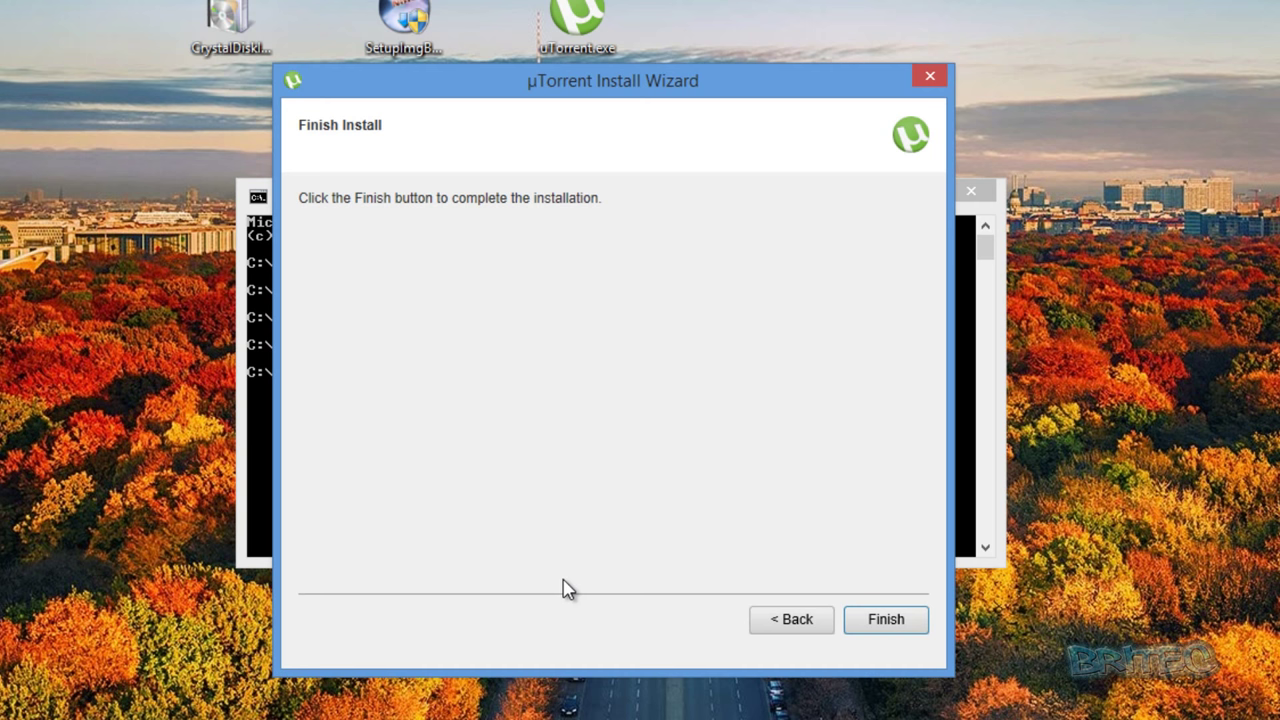
pyautogui.click(788, 620)
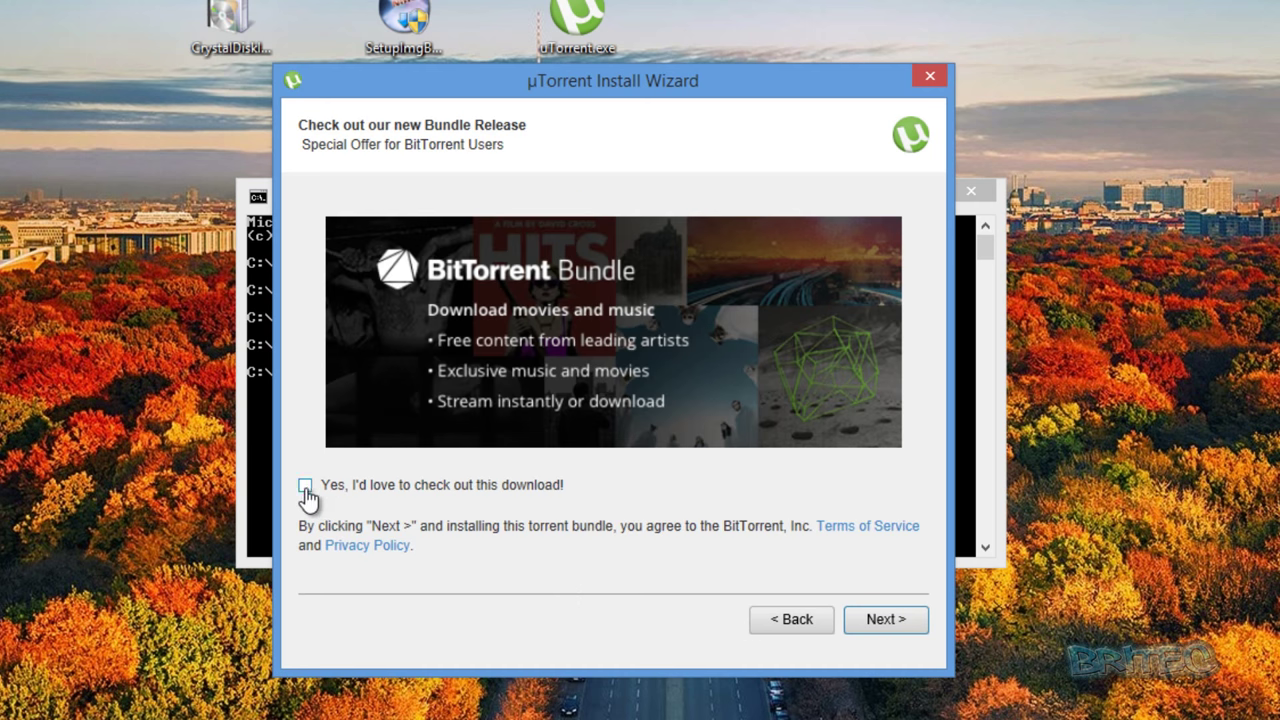
# Finish the µTorrent installation with the bundle offer declined and close the Command Prompt
pyautogui.click(886, 622)
pyautogui.click(889, 624)
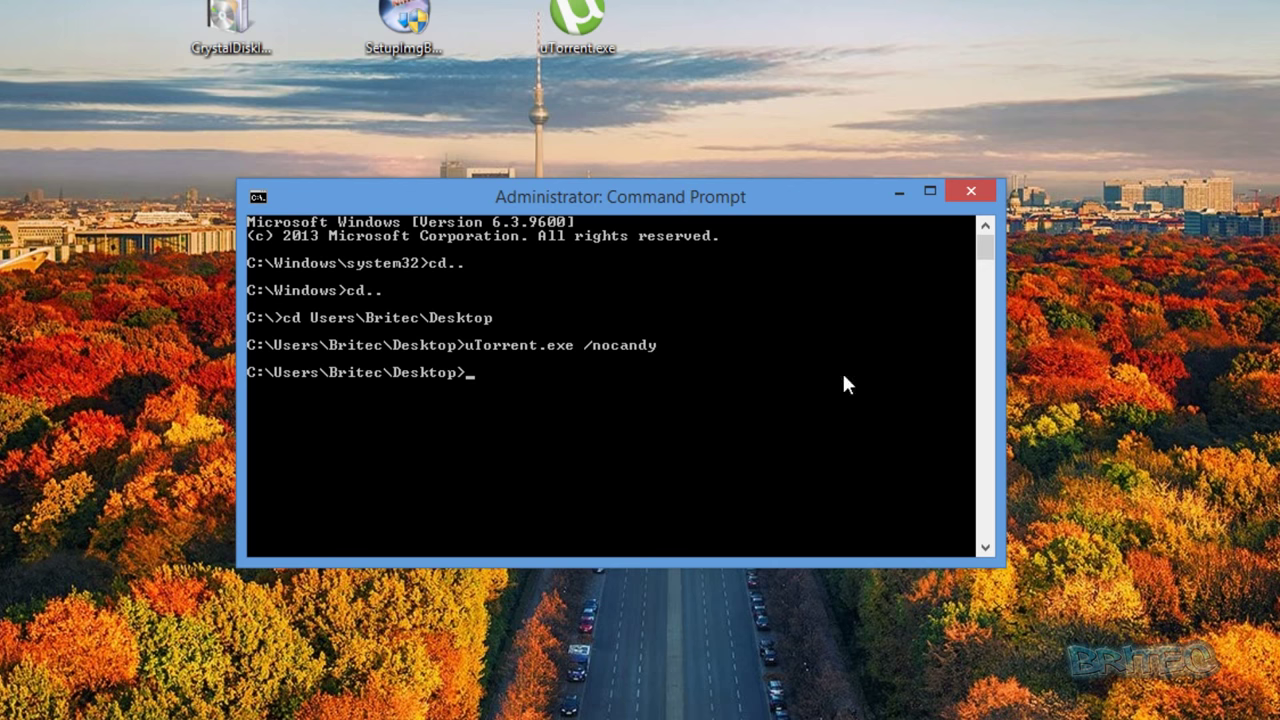
pyautogui.click(971, 193)
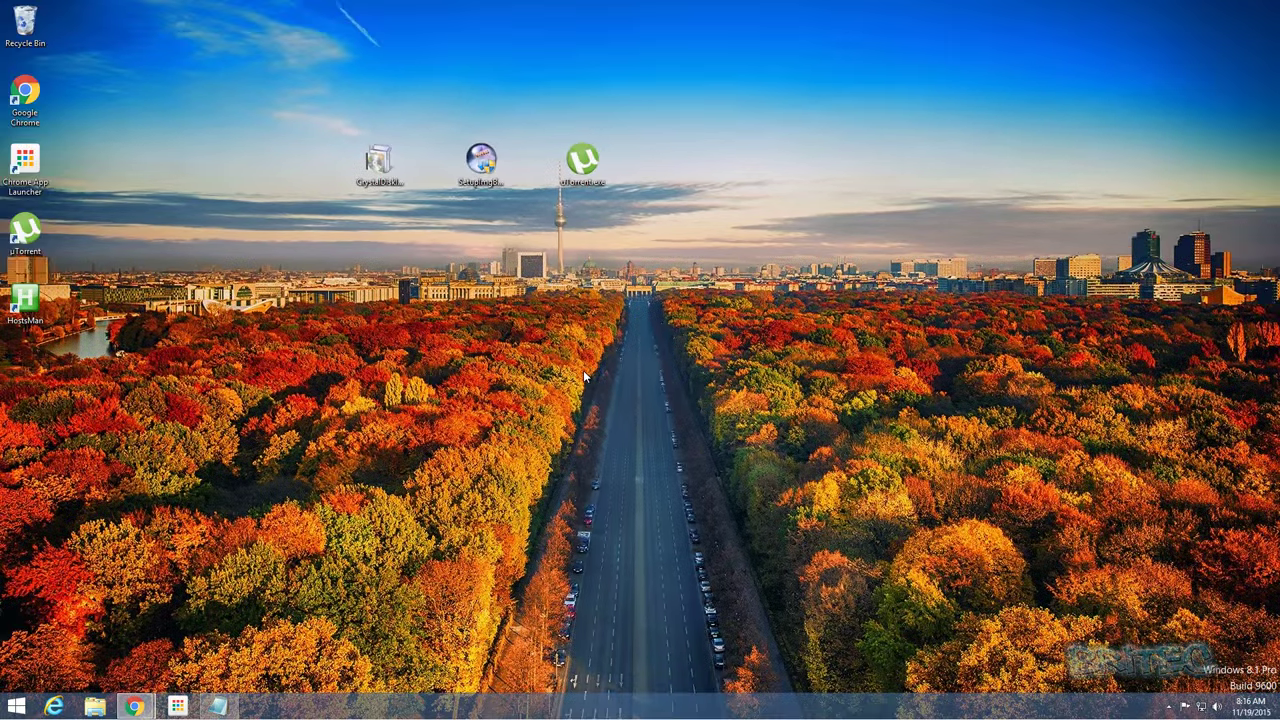